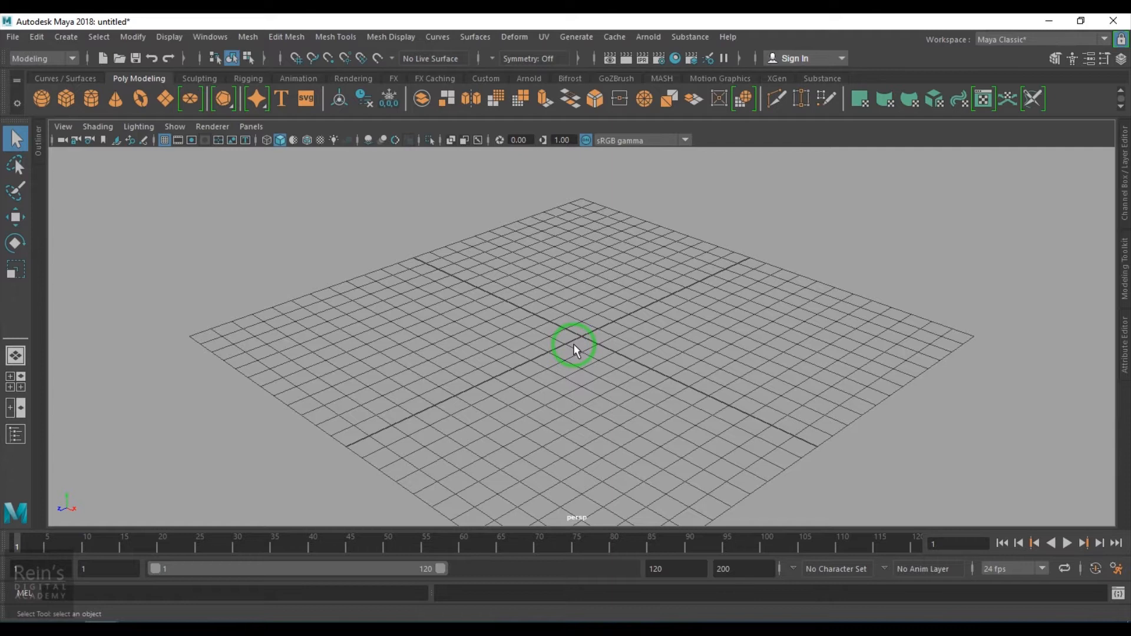
- Create a polygon gear primitive in the scene
left_click_drag(543, 383, 557, 362, "alt")
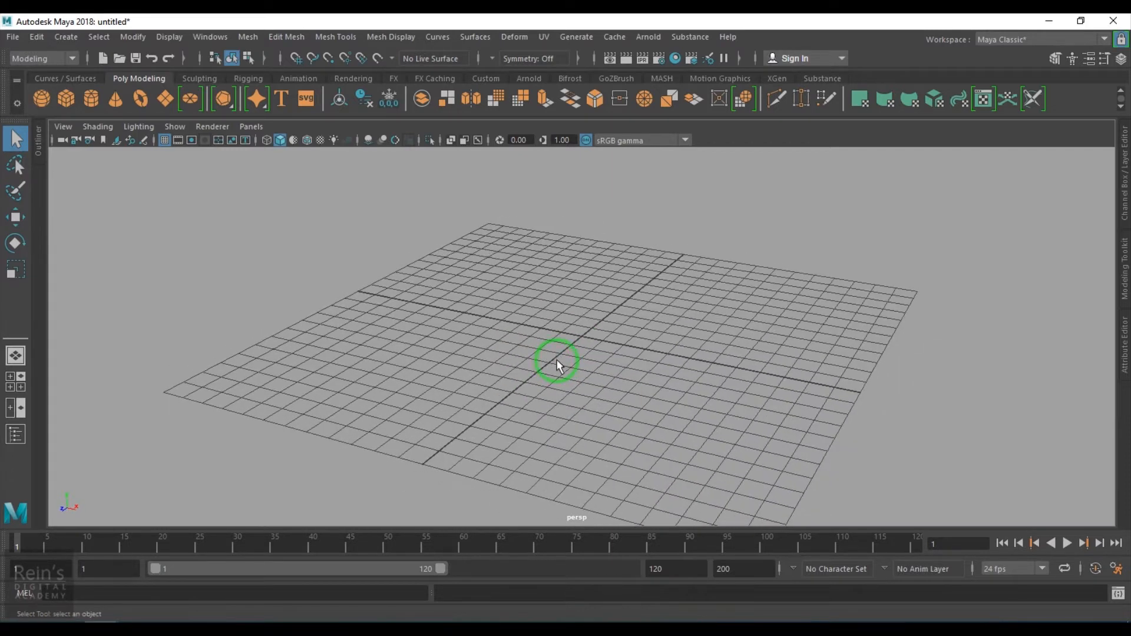
left_click(73, 37)
mouse_move(129, 144)
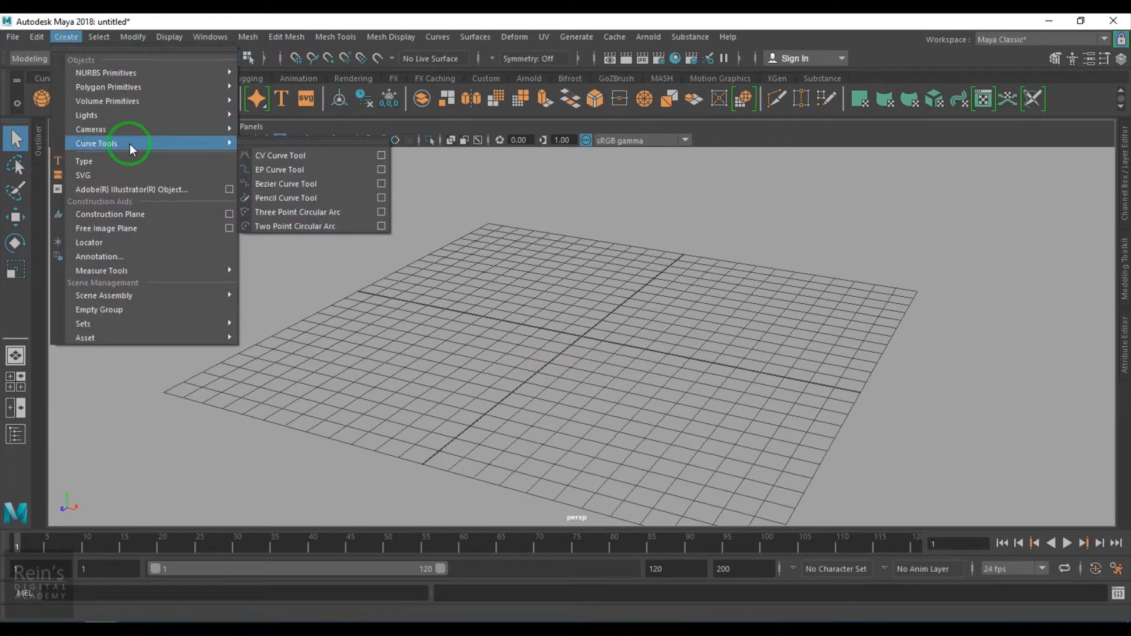
mouse_move(157, 86)
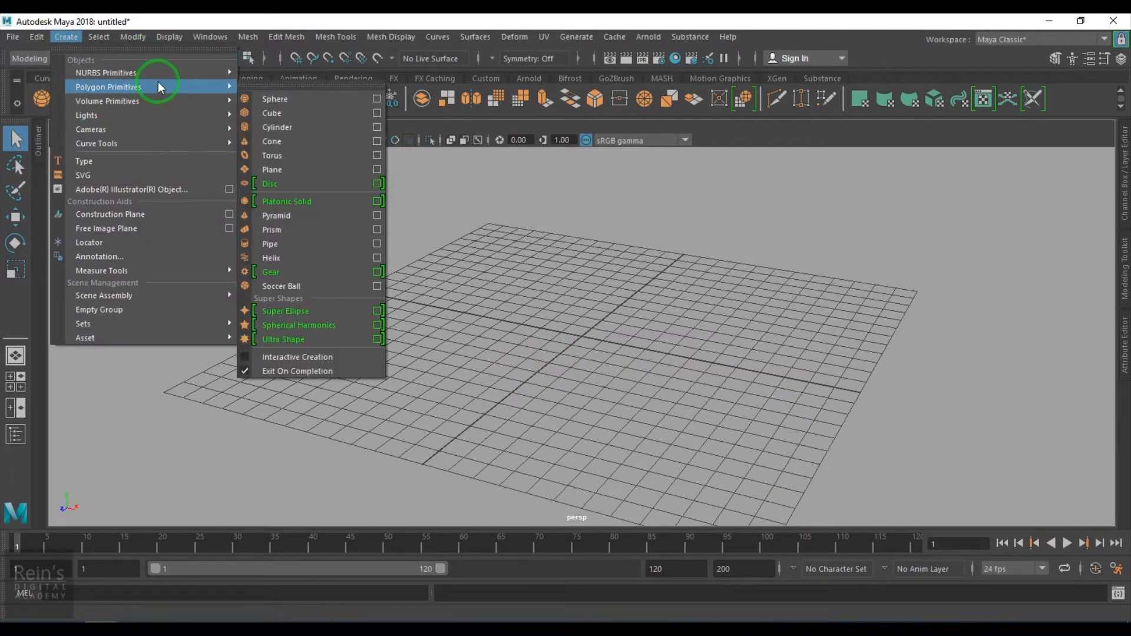
left_click(292, 271)
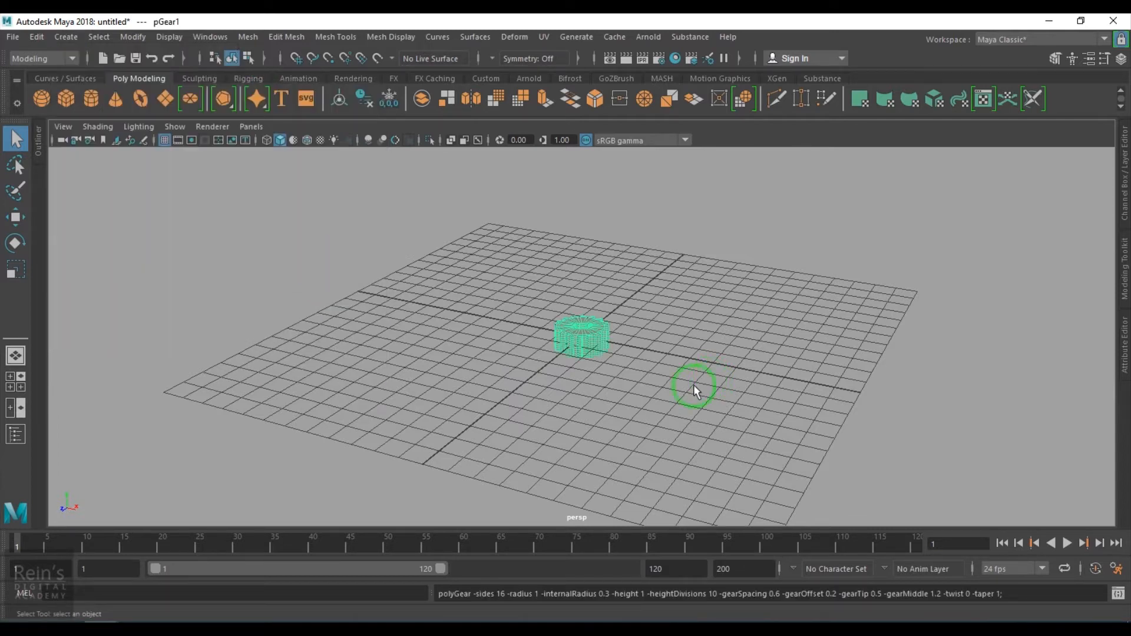
- Rotate the gear 90 degrees about X so it stands upright
scroll(660, 389, "up", 5)
scroll(626, 430, "up", 1)
left_click_drag(604, 394, 637, 429, "alt")
scroll(626, 430, "up", 3)
key("e")
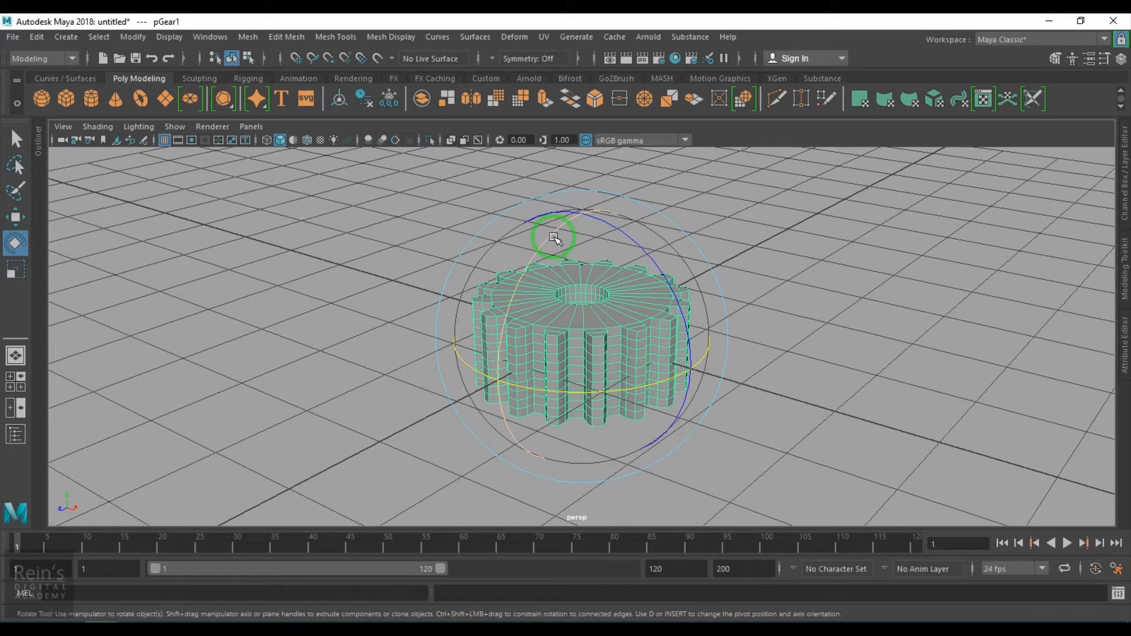
left_click_drag(556, 234, 536, 355)
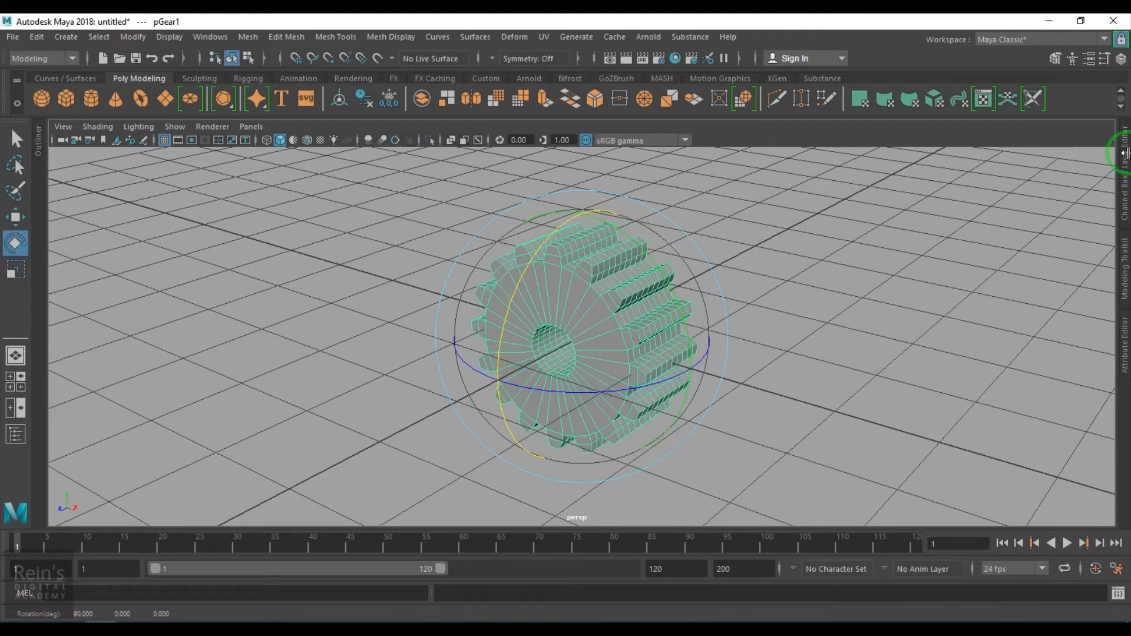
- Open the Channel Box and inspect the gear's polyGear1 construction inputs
left_click(1122, 165)
left_click_drag(453, 388, 765, 369, "alt")
left_click(875, 318)
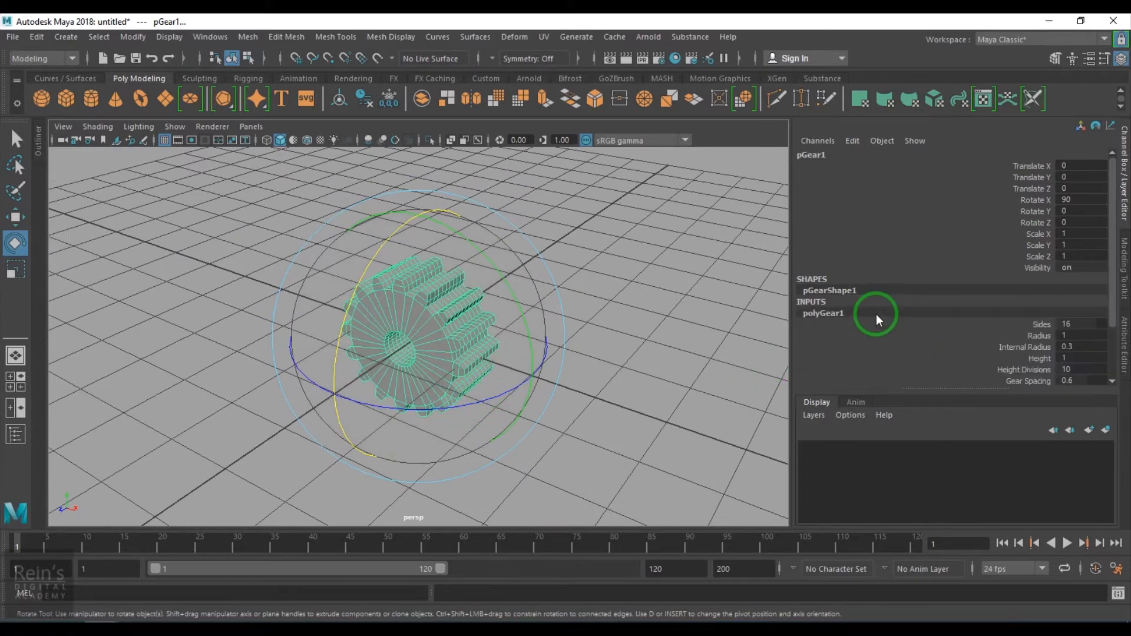
scroll(875, 313, "down", 2)
left_click(1064, 332)
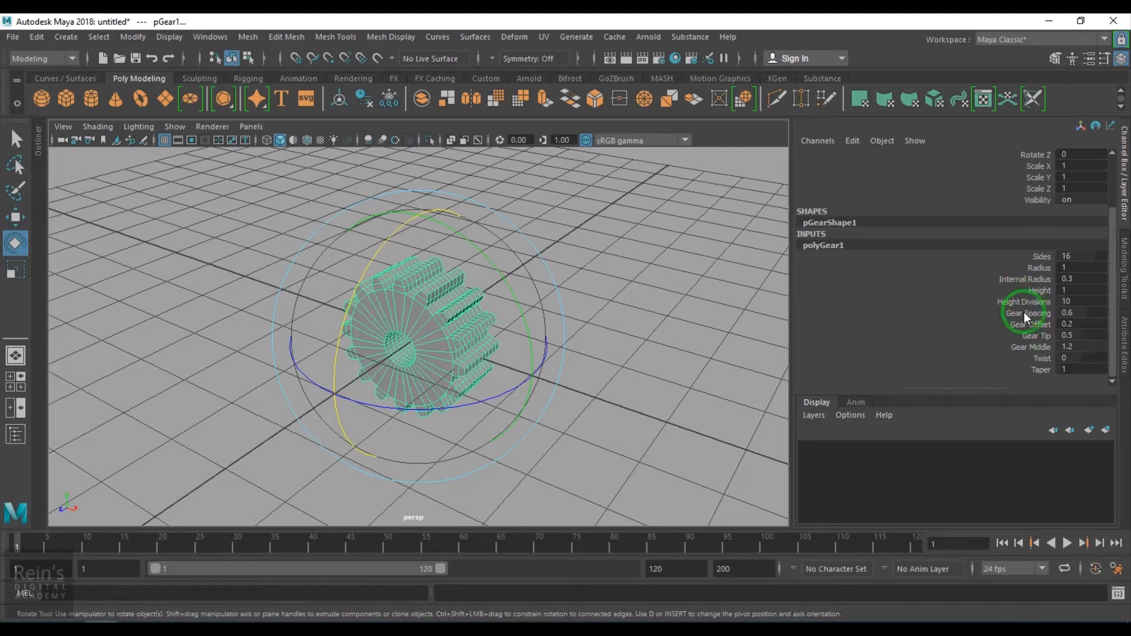
left_click(1041, 258)
middle_click_drag(653, 322, 584, 335)
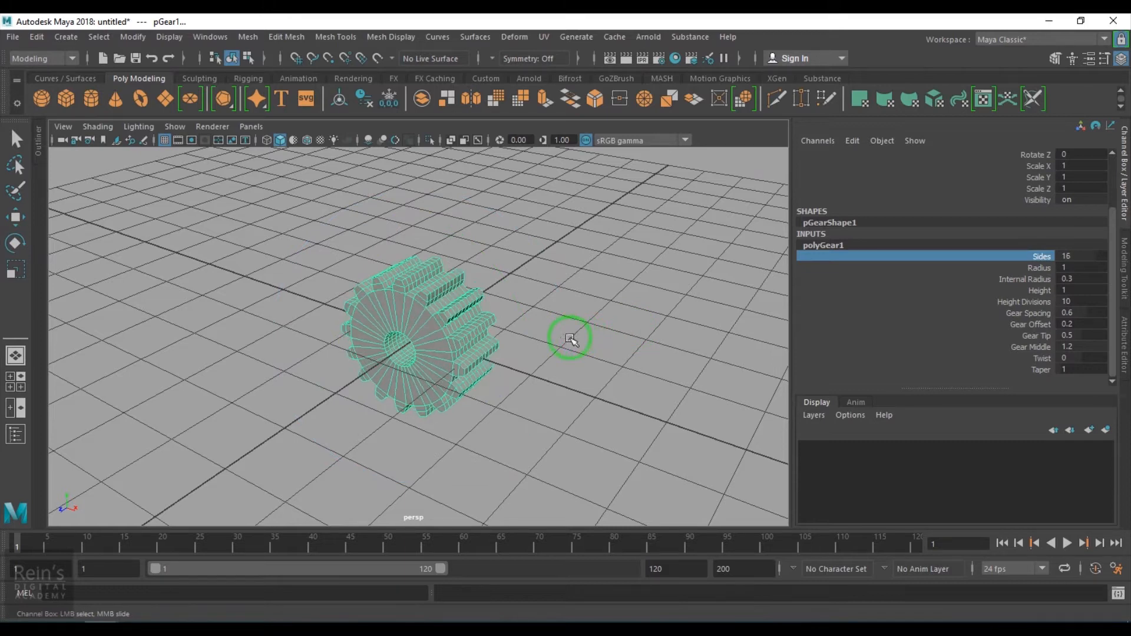
scroll(457, 397, "up", 4)
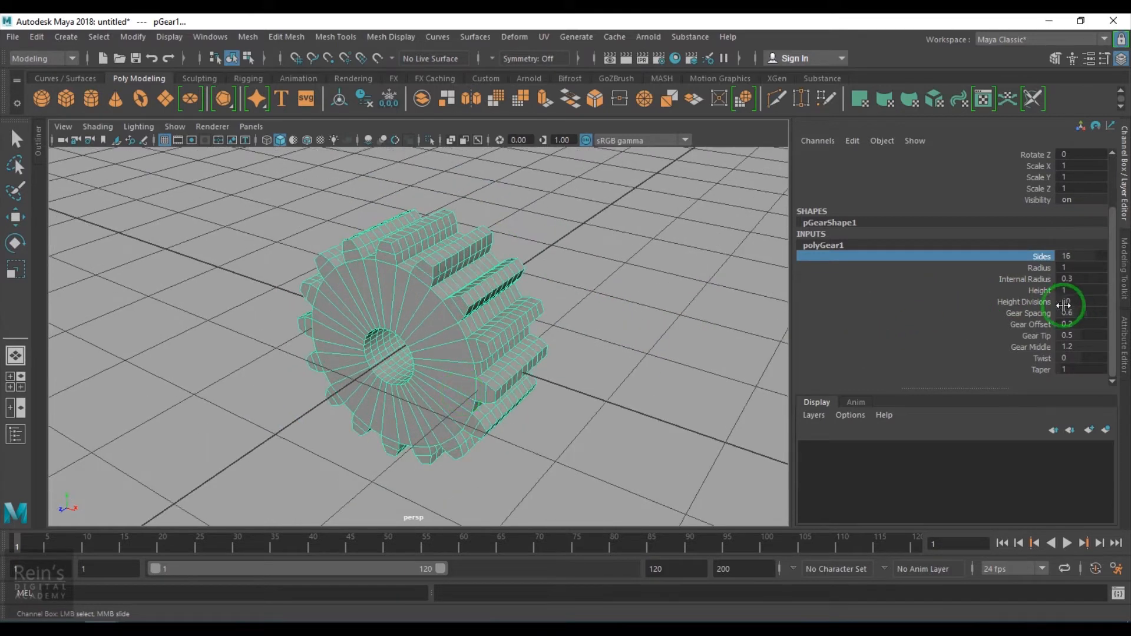
- Try setting the gear's Internal Radius to 0.5, then undo the change
left_click(1048, 269)
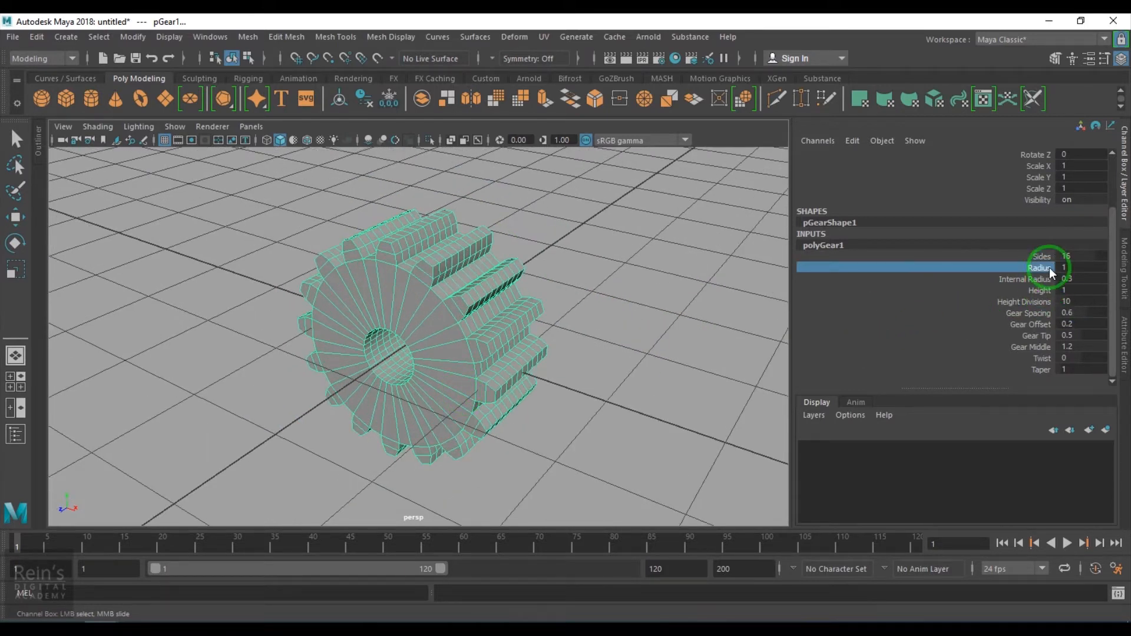
left_click(1048, 280)
middle_click_drag(528, 340, 486, 352)
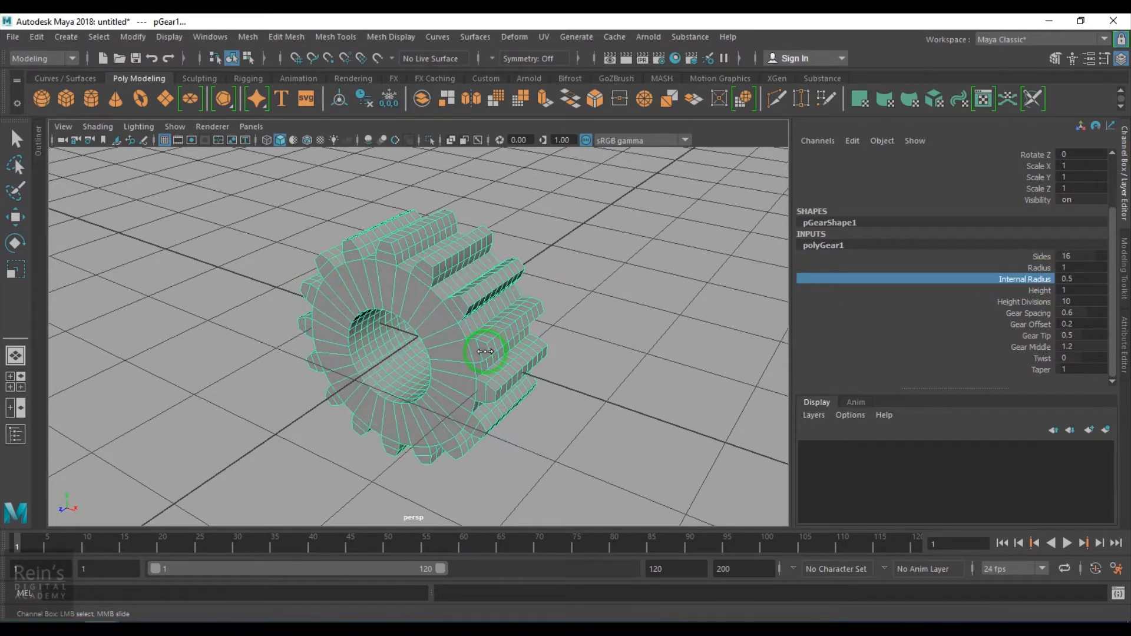
left_click(564, 469)
key("ctrl+z")
key("ctrl+z")
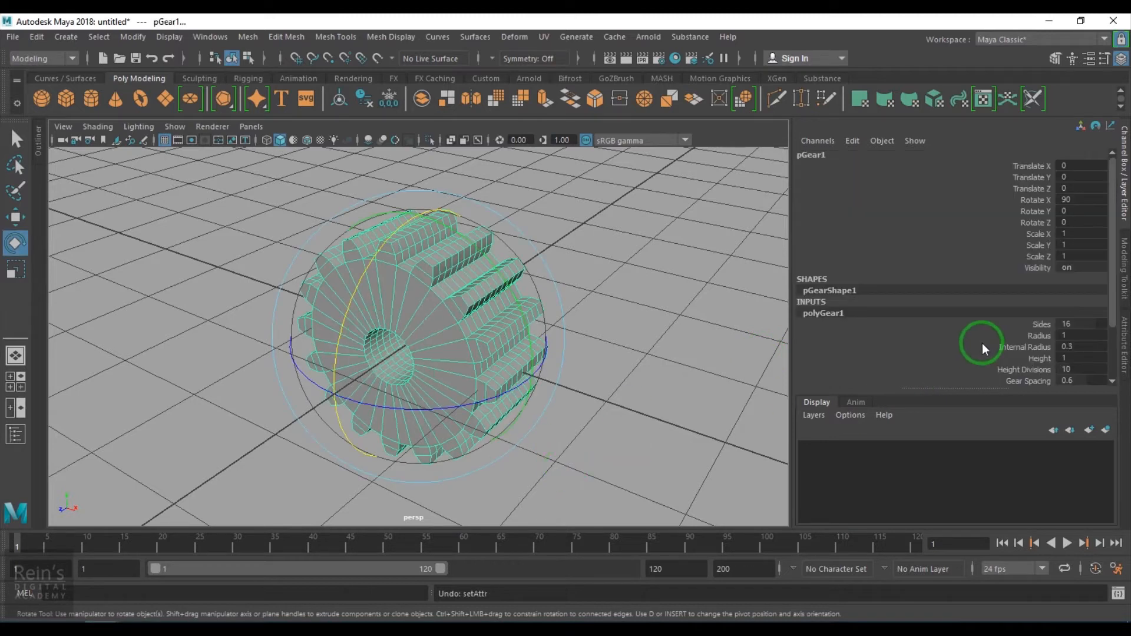
- Set the gear's Height to 0.1 and its Height Divisions to 1
scroll(983, 341, "down", 3)
left_click(1037, 326)
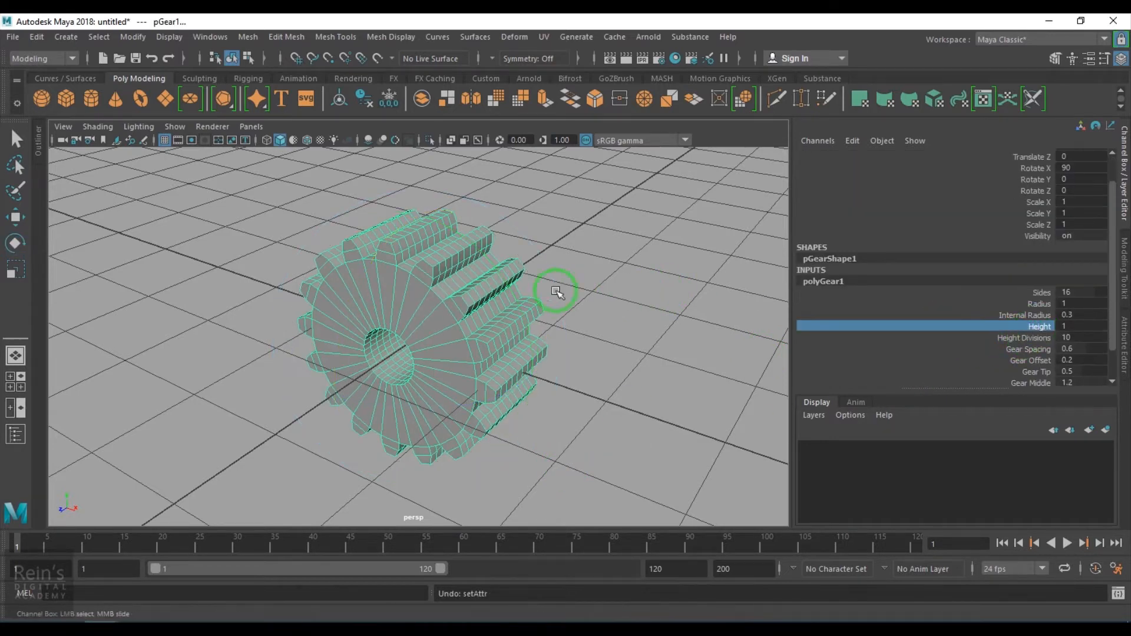
mouse_move(544, 291)
middle_mouse_down()
mouse_move(530, 291)
mouse_move(536, 298)
middle_mouse_up()
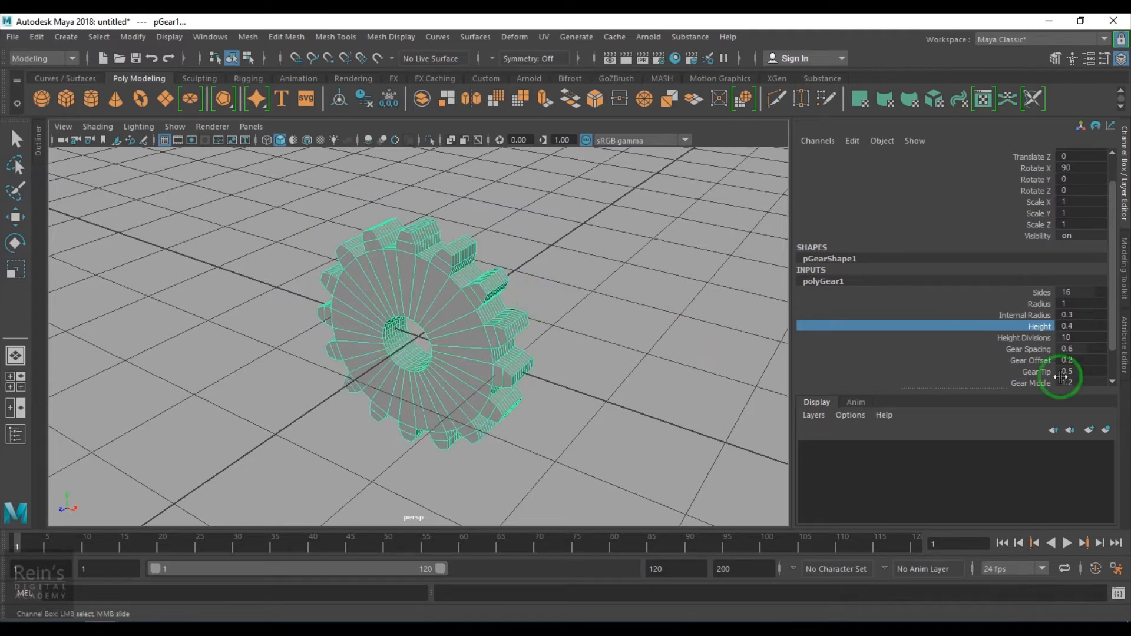
left_click(1092, 329)
type("0.1")
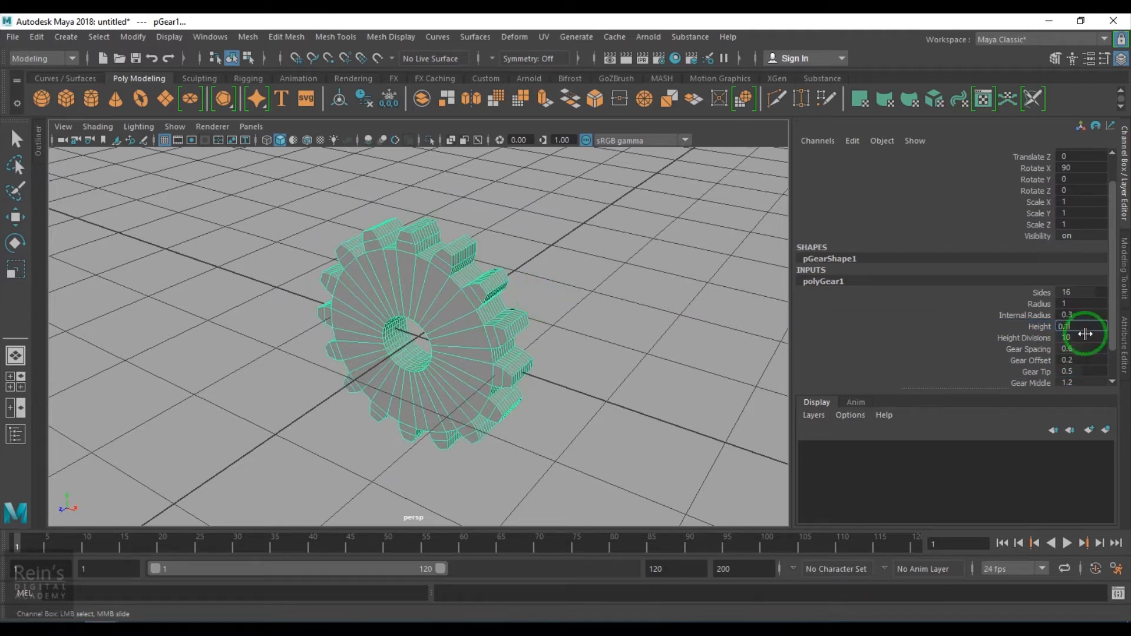
key("Return")
left_click(1086, 336)
type("1")
key("Return")
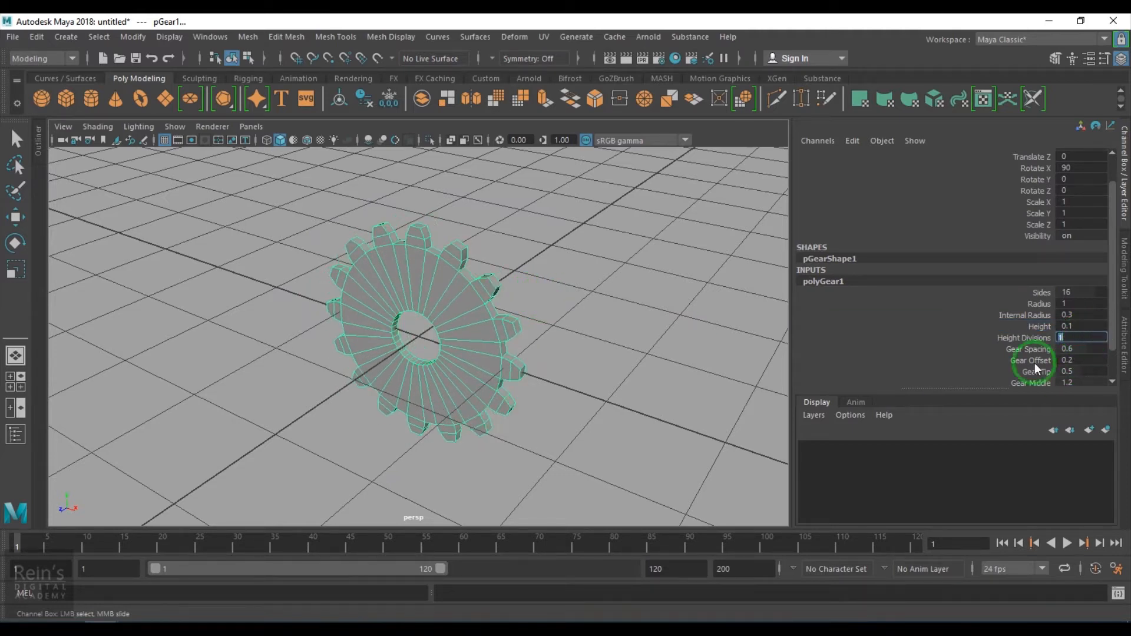
- Change the viewport background to black
mouse_move(578, 384)
left_mouse_down("alt")
mouse_move(572, 393)
mouse_move(651, 371)
mouse_move(578, 376)
left_mouse_up("alt")
key("alt+b")
key("alt+b")
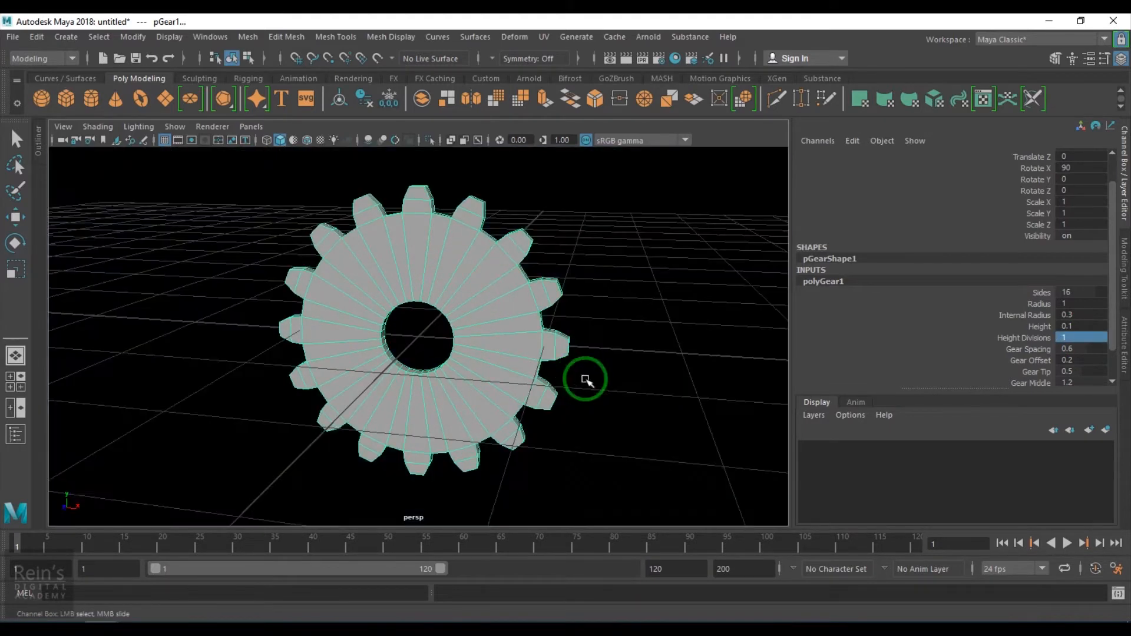
left_click(164, 140)
left_click_drag(270, 246, 365, 294, "alt")
left_click(174, 142)
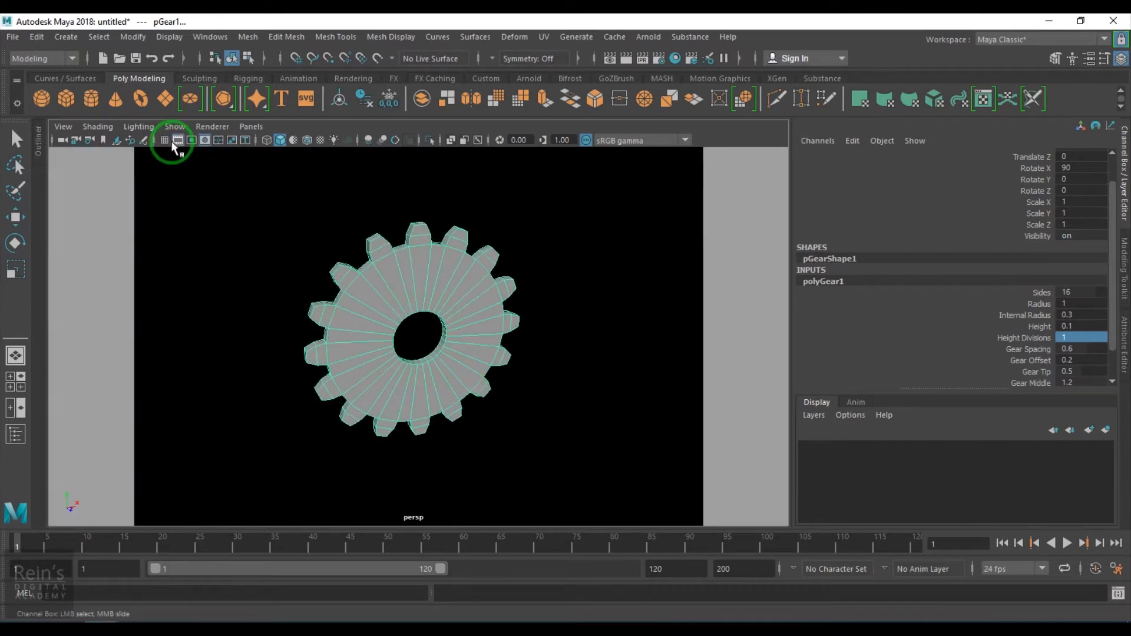
left_click(173, 142)
left_click(164, 140)
- Delete the gear's construction history and freeze its transformations
key("w")
left_click(382, 301)
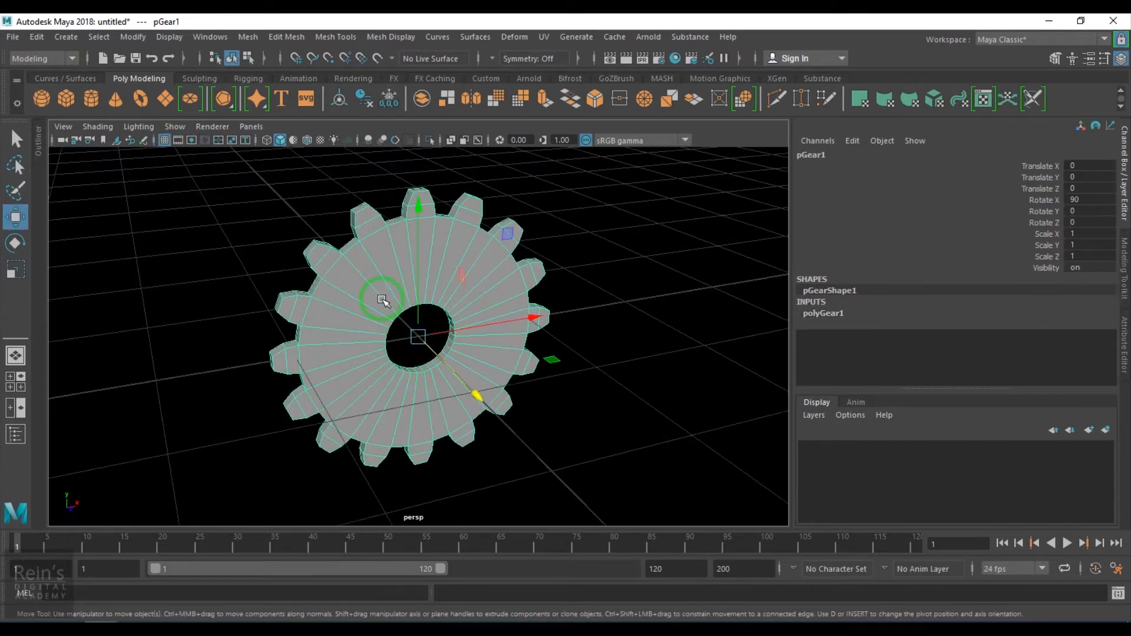
left_click_drag(386, 389, 359, 376, "alt")
right_click_drag(359, 376, 558, 462, "alt")
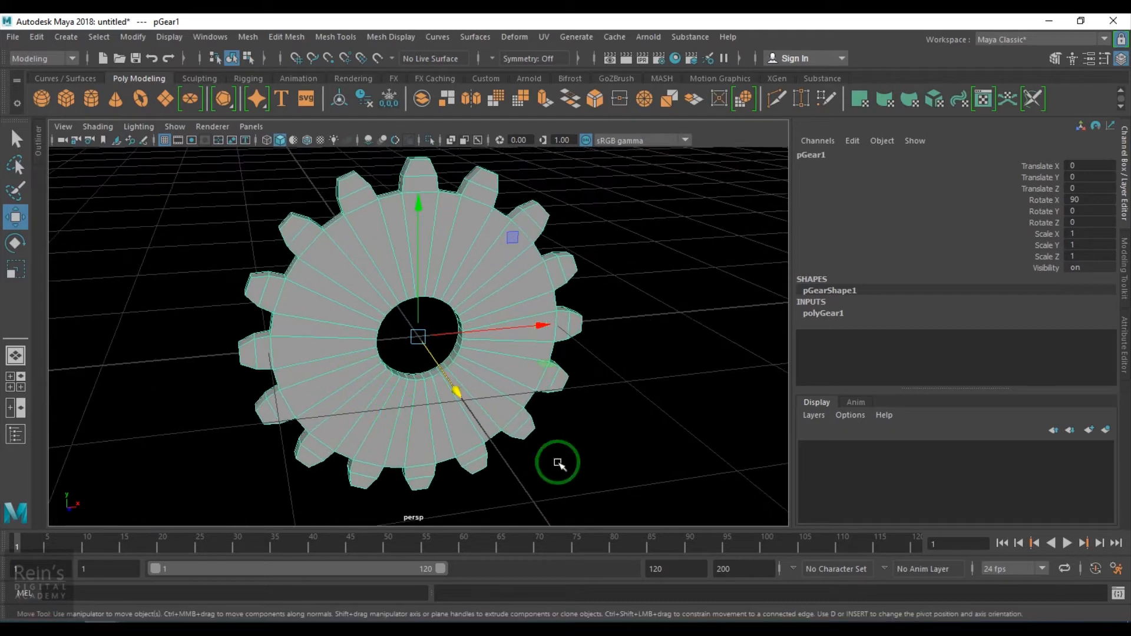
left_click(38, 37)
mouse_move(100, 203)
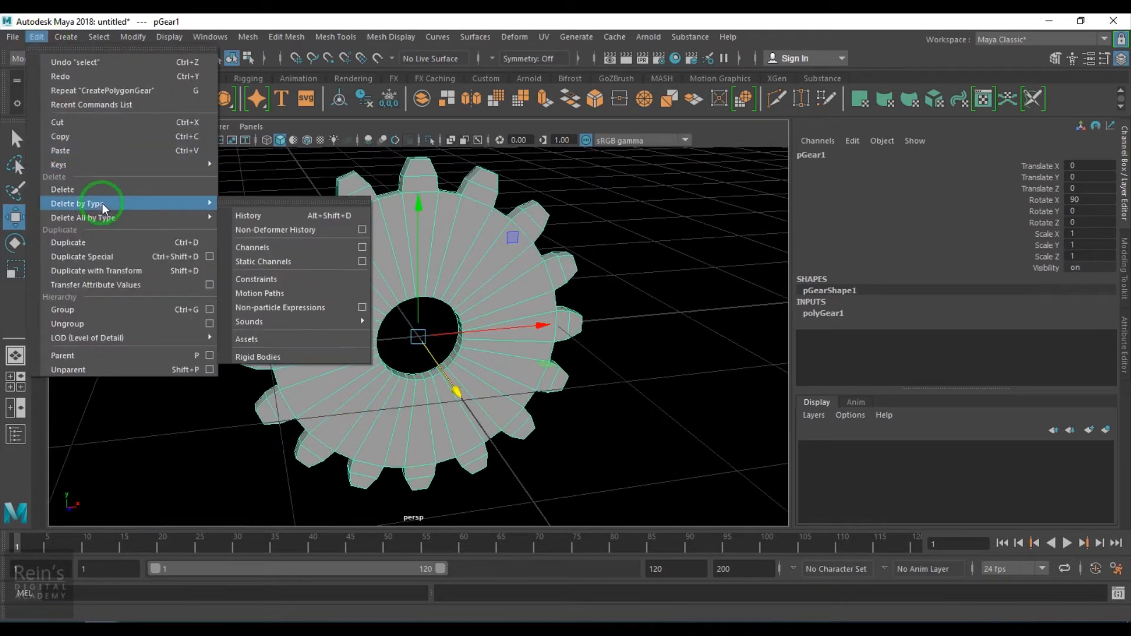
left_click(276, 220)
left_click(133, 36)
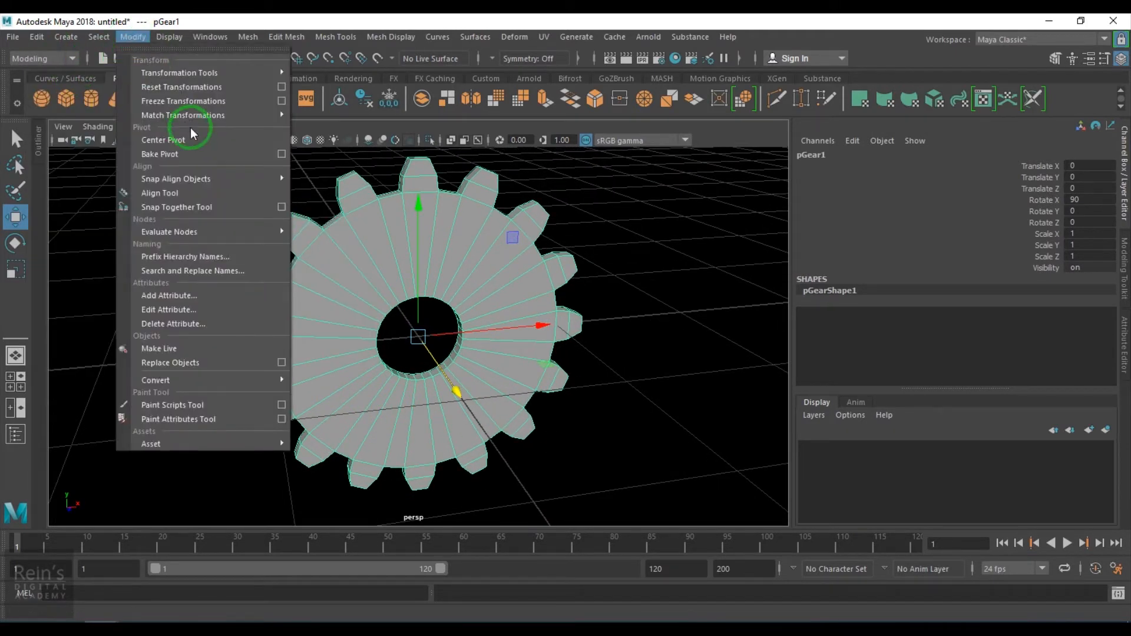
left_click(192, 101)
- Clone the gear and set the copy's Translate X to 2
middle_click_drag(501, 364, 434, 378, "alt")
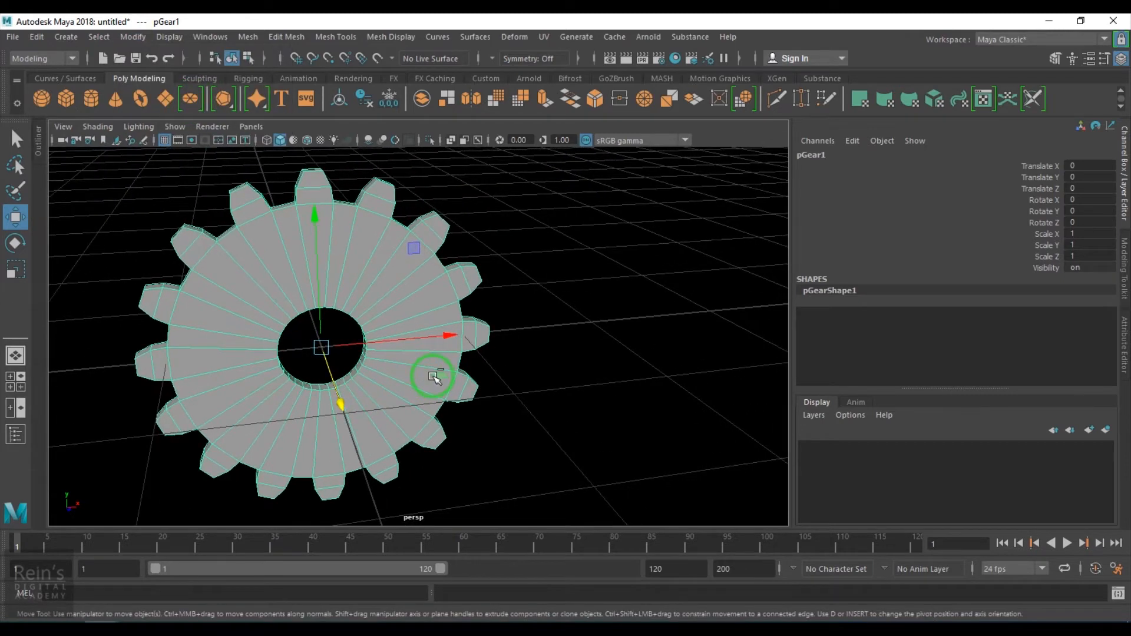
left_click_drag(430, 342, 588, 336, "shift")
double_click(1090, 166)
type("1")
key("Return")
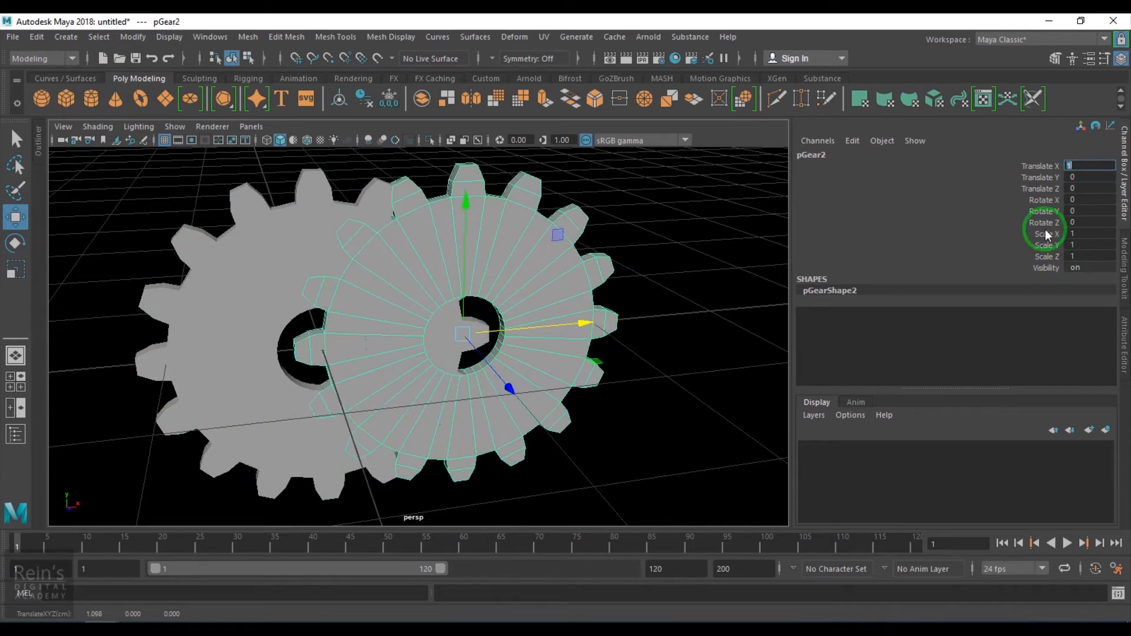
type("2")
key("Return")
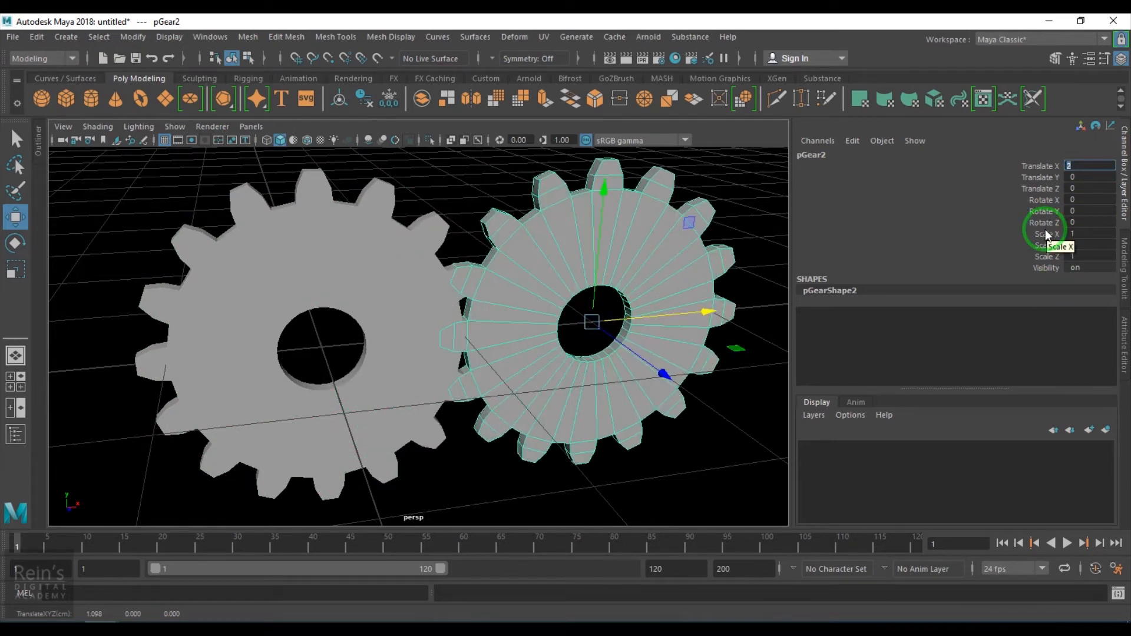
- Move the second gear along X to about 2.16 so its teeth meet the first gear
left_click_drag(586, 370, 543, 402, "alt")
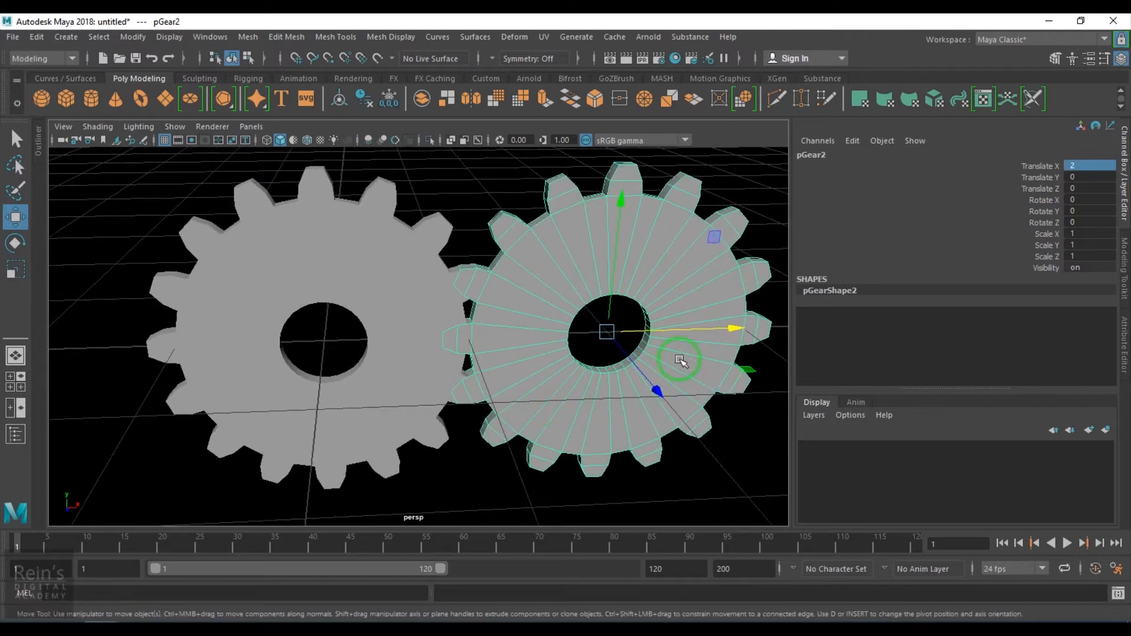
left_click_drag(700, 329, 731, 329)
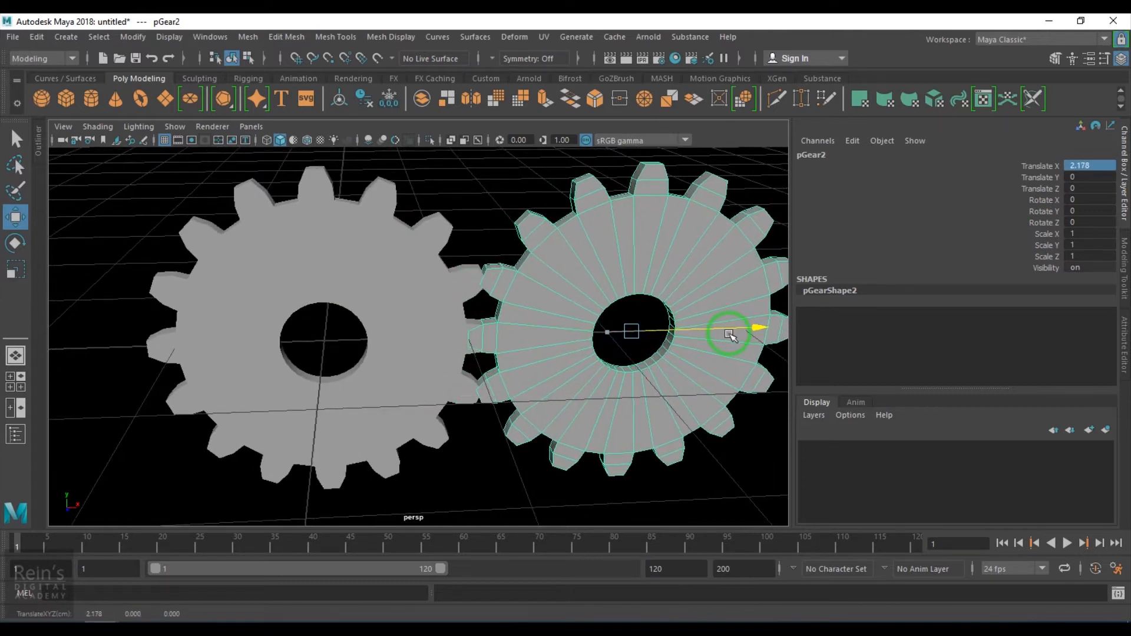
left_click_drag(683, 360, 683, 331, "alt")
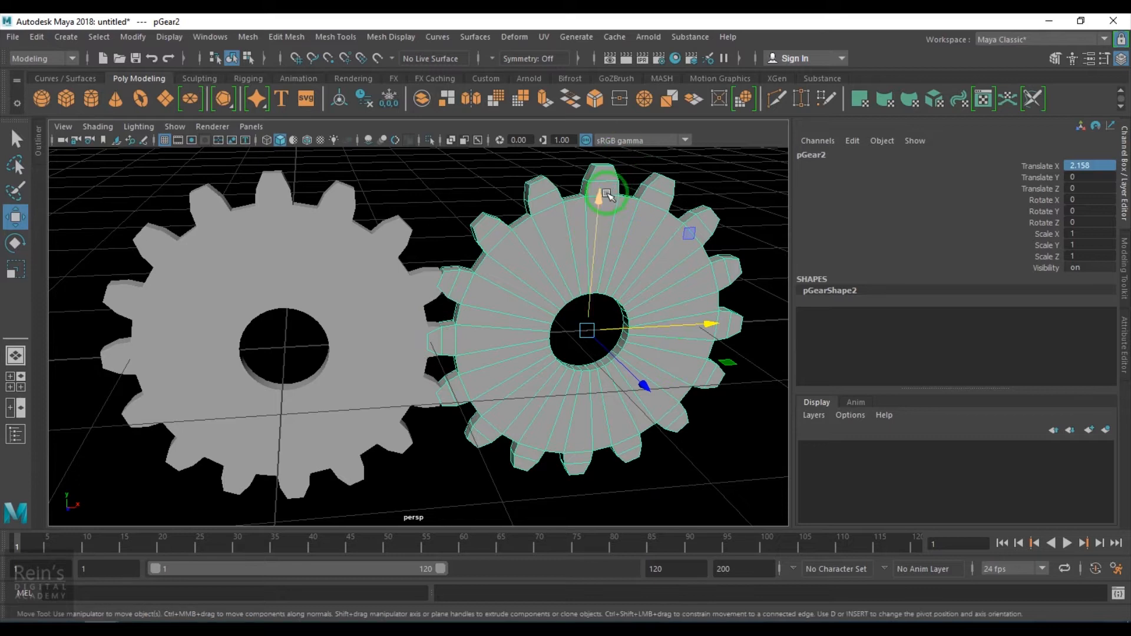
- Open Calculator to compute 360 divided by 16, halve the result, then close it
key("super+r")
type("calc")
key("Return")
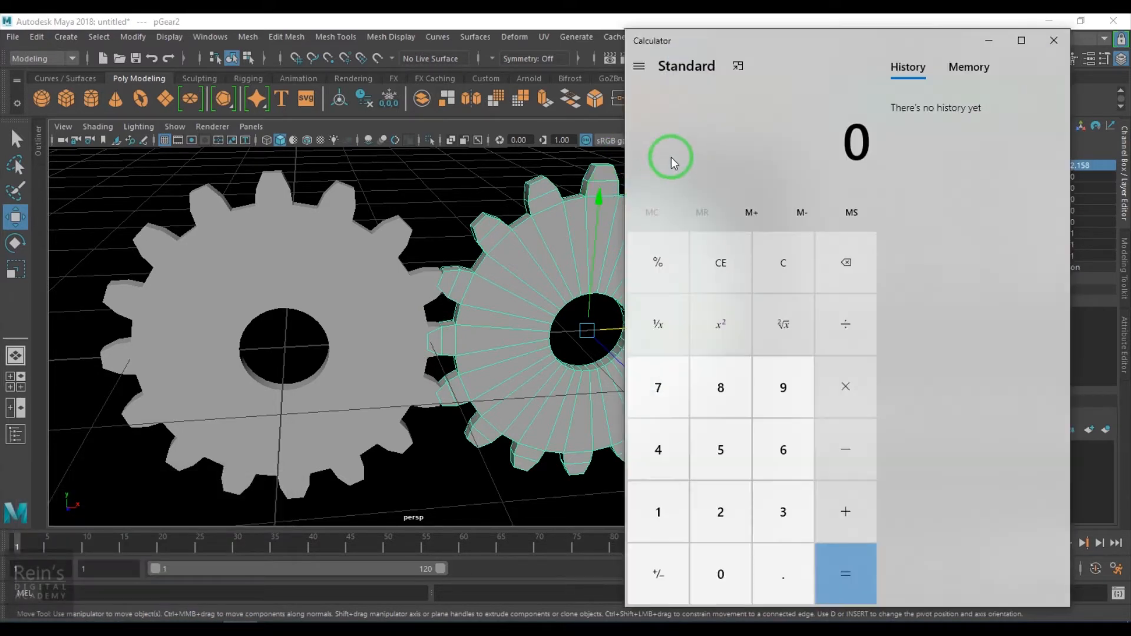
type("360/16")
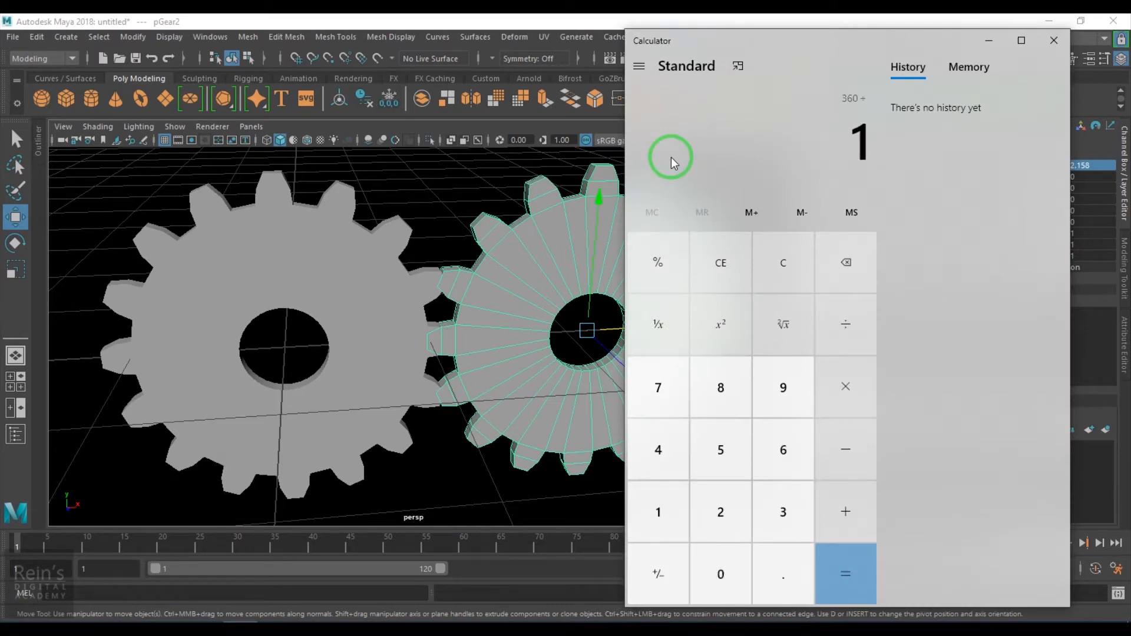
key("Return")
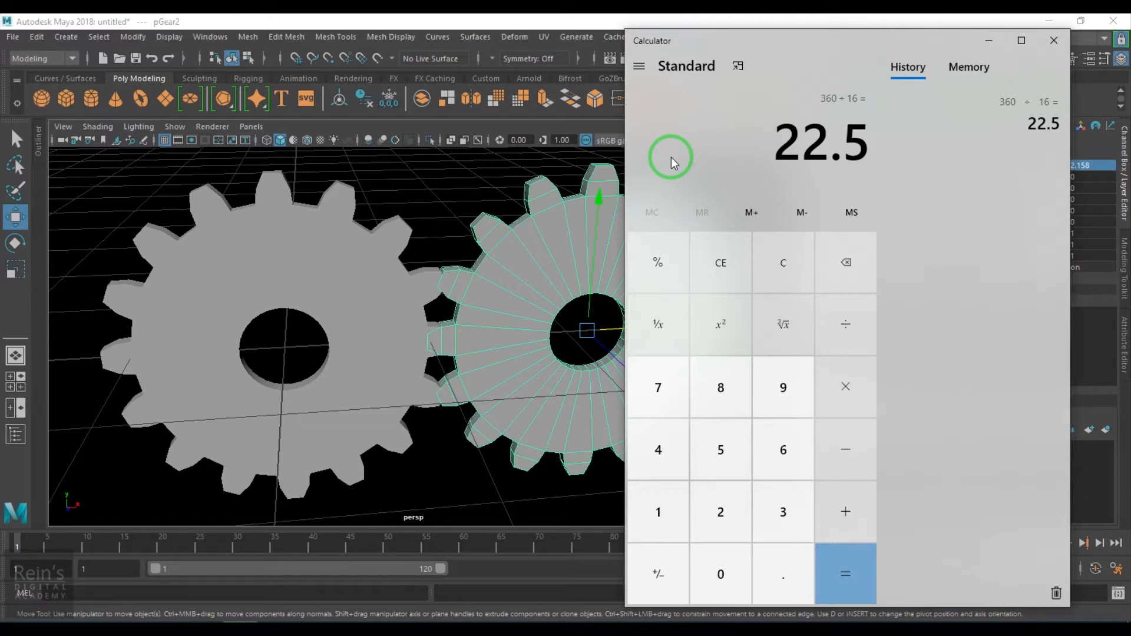
type("/2")
key("Return")
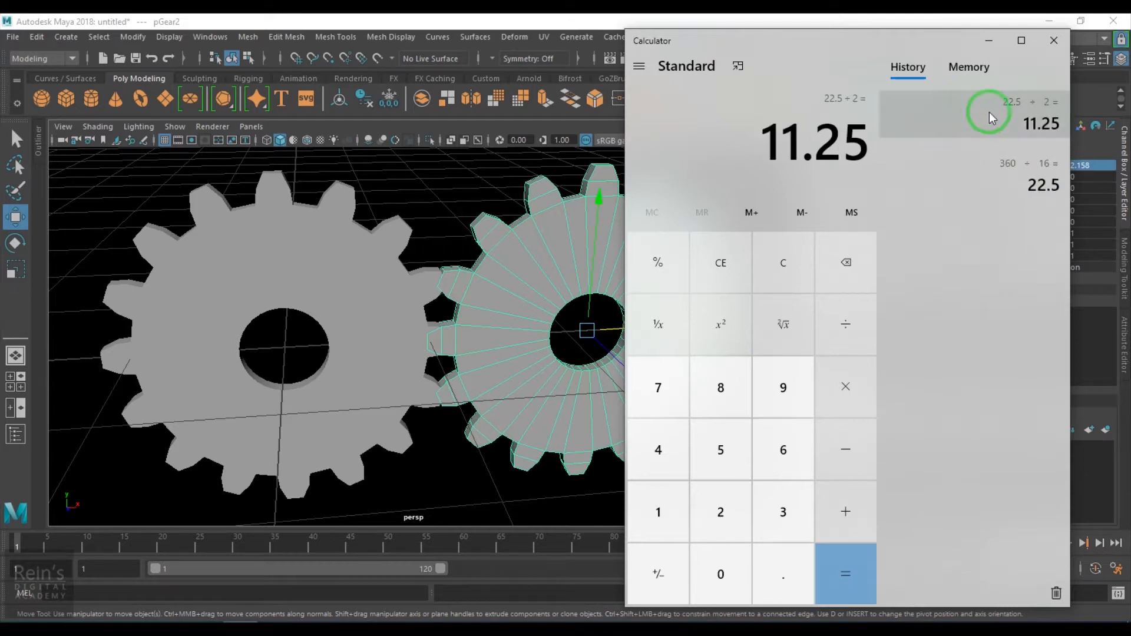
left_click(988, 40)
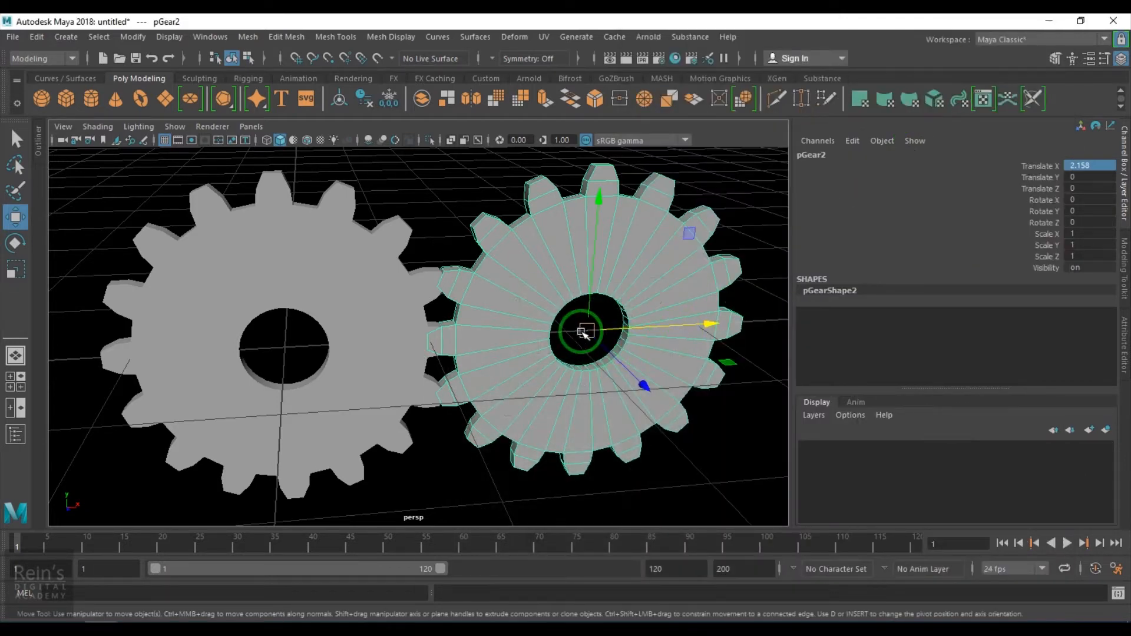
- Rotate the second gear and set its Rotate Z to 11.25 so its teeth interlock with the first gear
key("e")
left_click_drag(510, 245, 523, 237)
double_click(1083, 223)
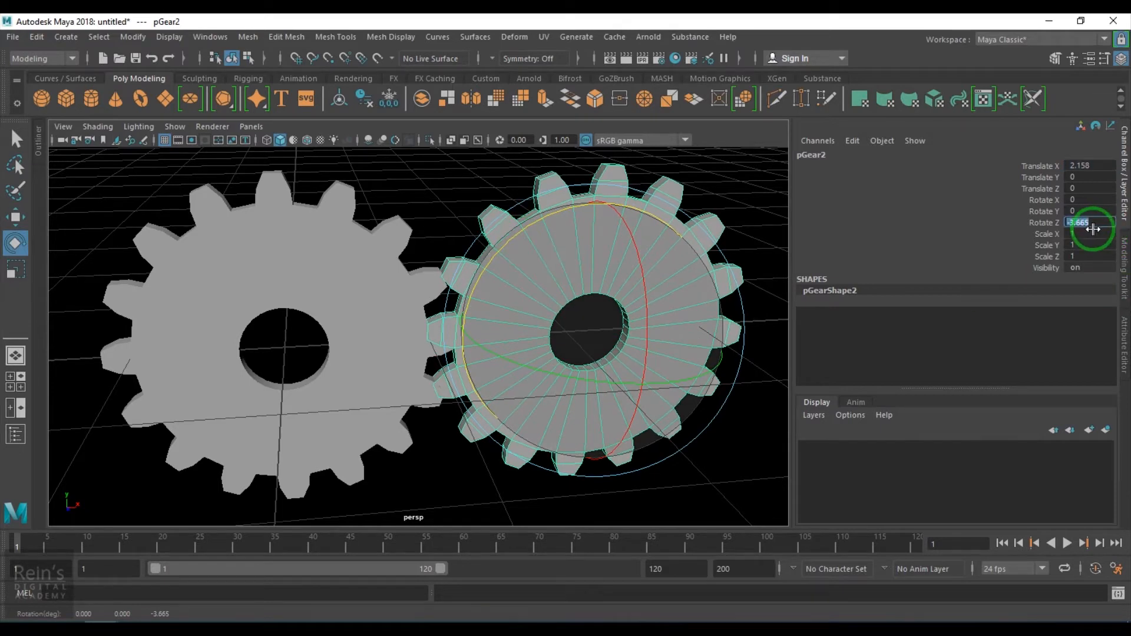
type("11.25")
key("Return")
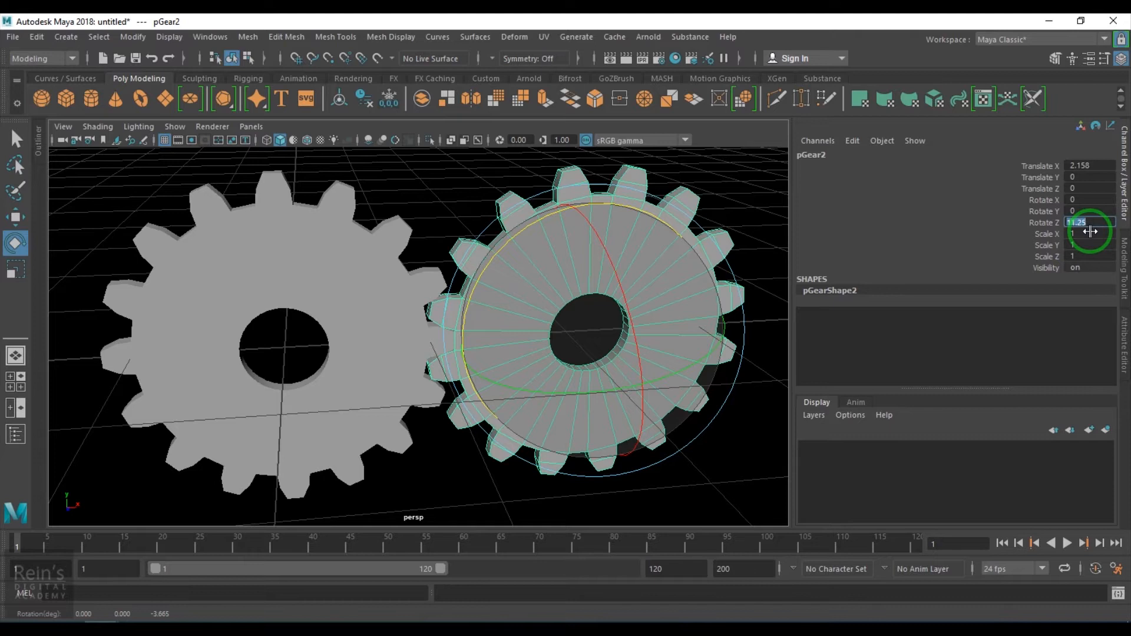
- Freeze the transformations of both gears
left_click(591, 465)
left_click_drag(591, 465, 331, 260, "alt")
left_click(330, 259)
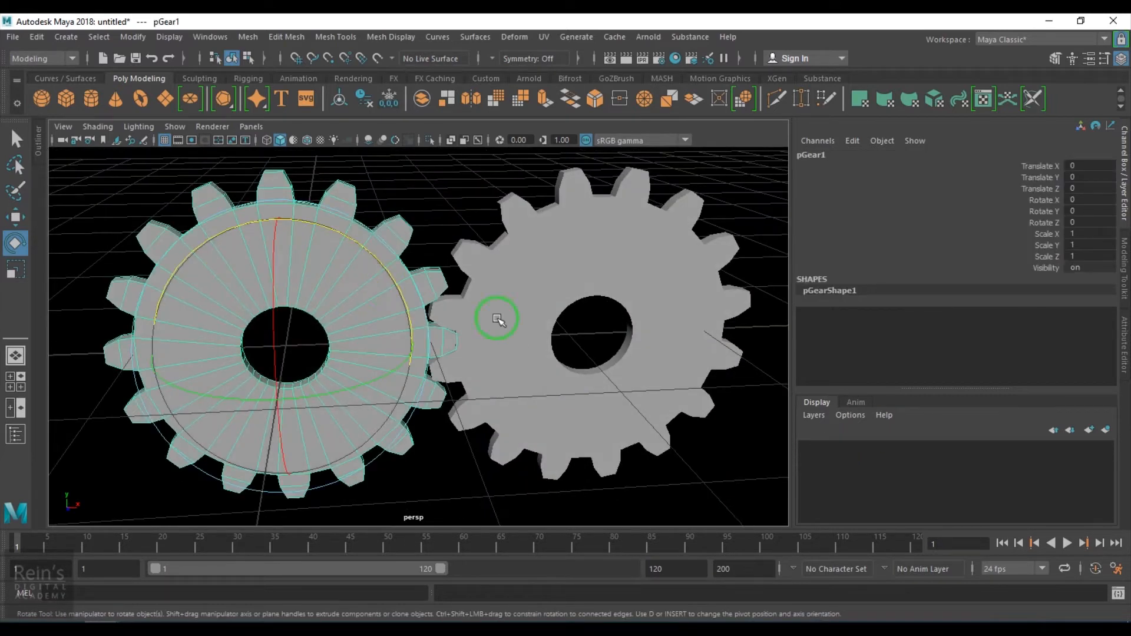
left_click(143, 36)
left_click(164, 94)
left_click(538, 269)
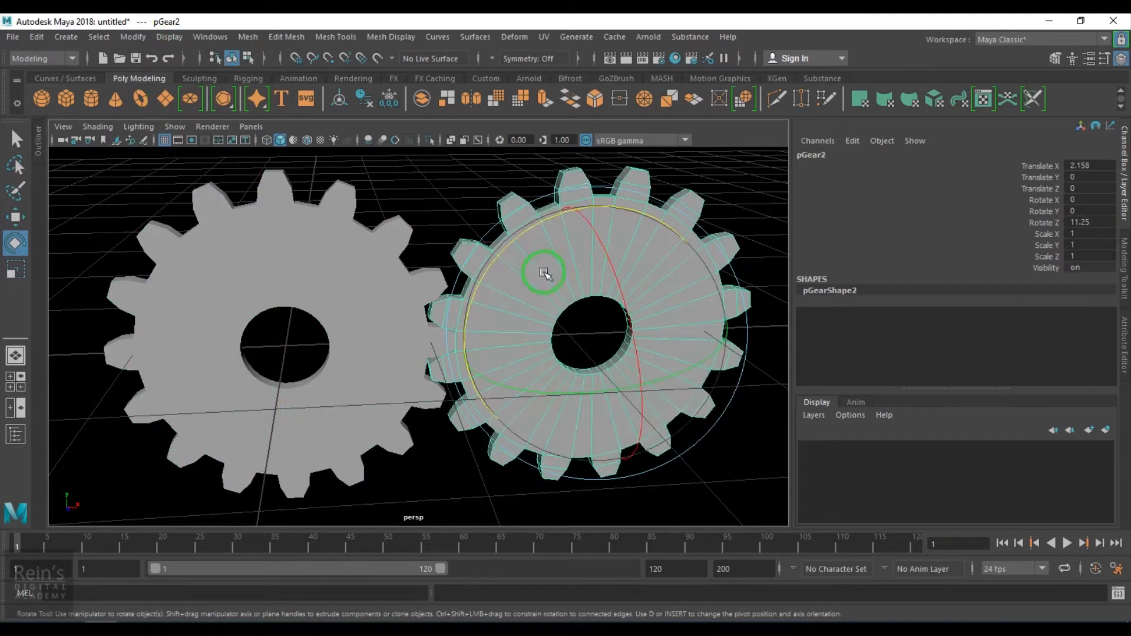
left_click(133, 36)
left_click(175, 104)
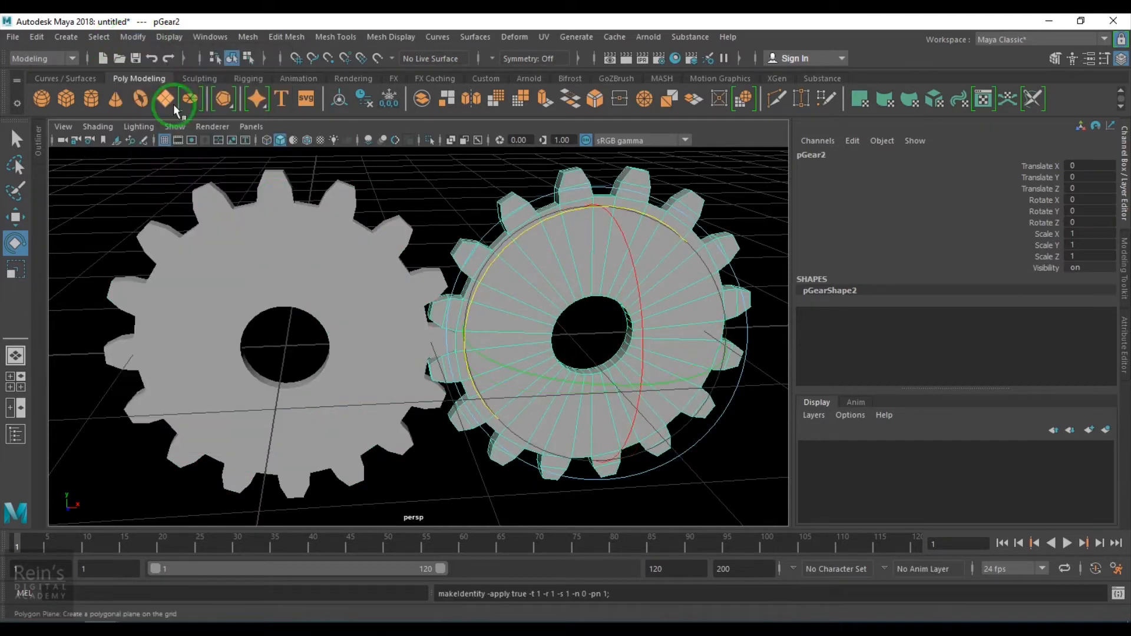
- Rename the first gear Gear1 and the second gear Gear2
left_click(391, 266)
double_click(802, 154)
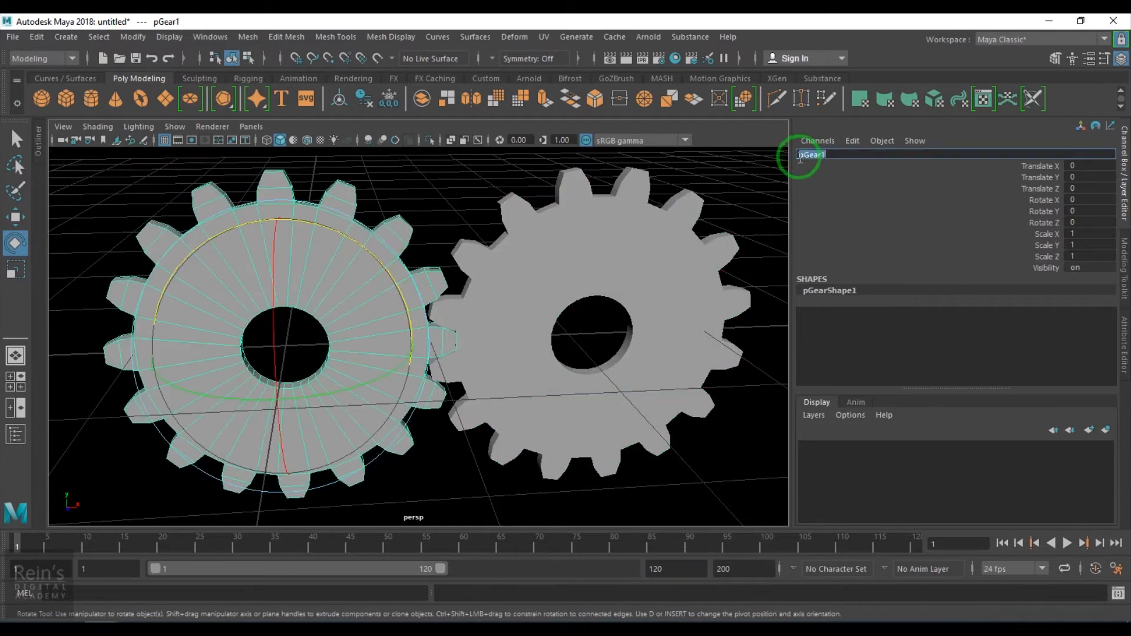
left_click_drag(804, 157, 735, 173)
key("BackSpace")
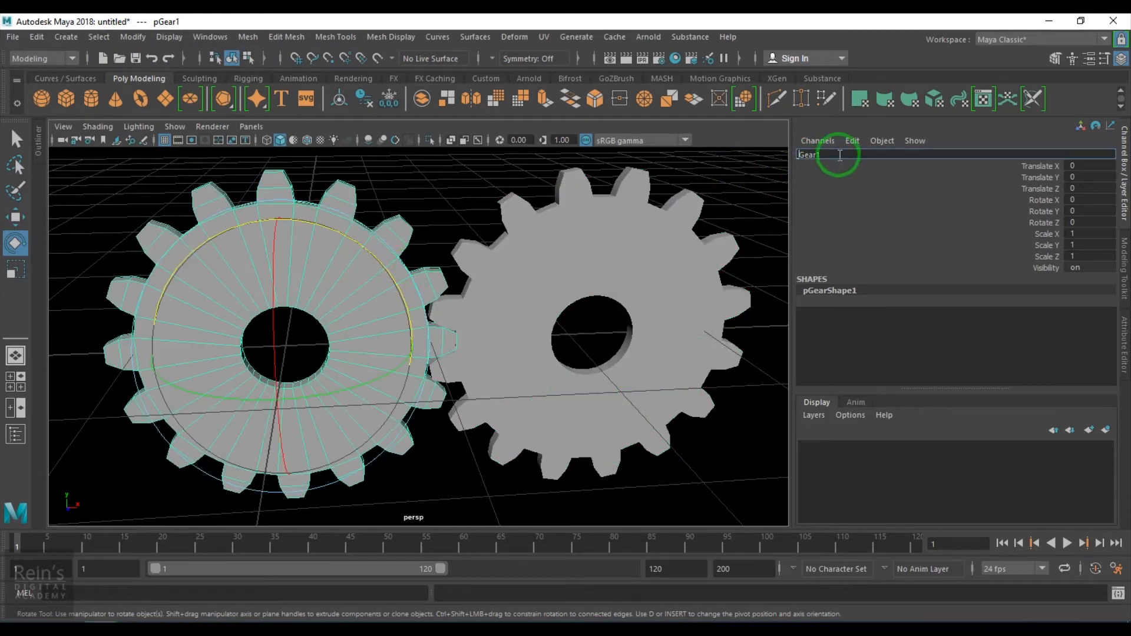
left_click(651, 228)
double_click(804, 154)
left_click_drag(805, 155, 770, 164)
key("BackSpace")
key("Return")
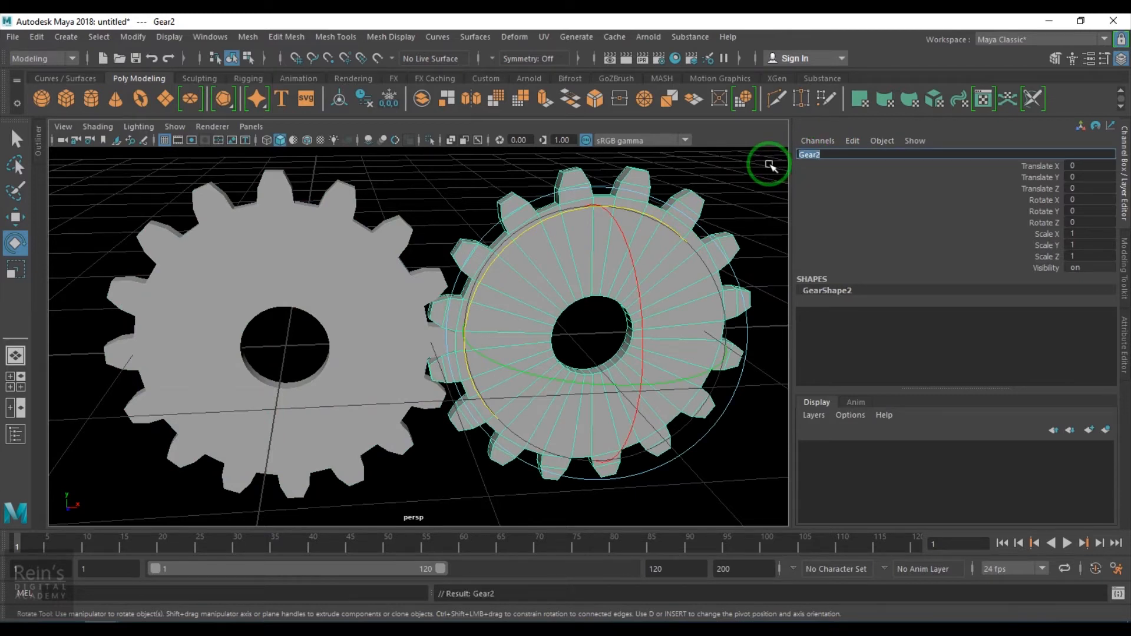
- Select both gears, open the Node Editor and add the selected nodes to its graph
left_click(482, 176)
scroll(492, 273, "down", 5)
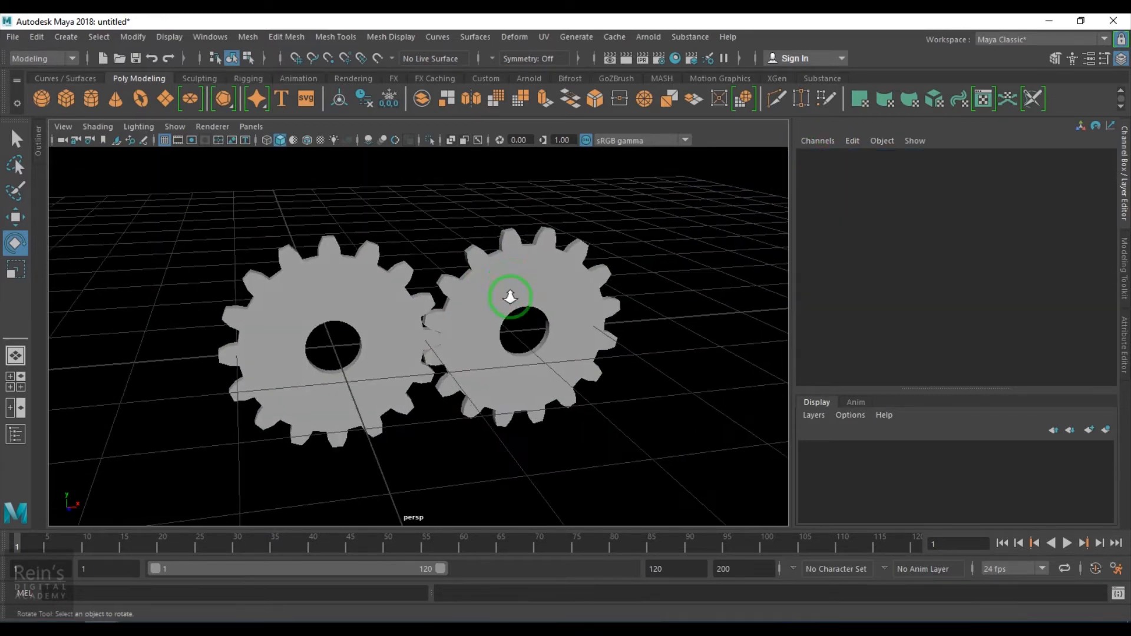
right_click_drag(511, 297, 551, 350, "alt")
left_click_drag(550, 350, 533, 331, "alt")
right_click_drag(535, 333, 547, 339, "alt")
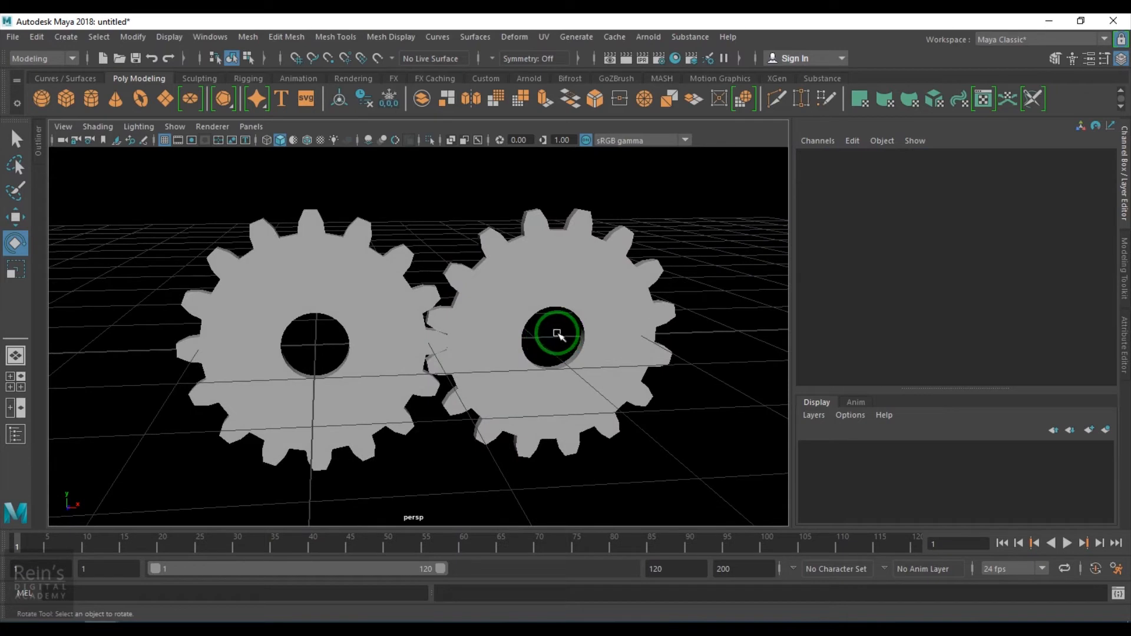
left_click_drag(306, 189, 416, 263)
left_click_drag(449, 209, 407, 195)
left_click(209, 37)
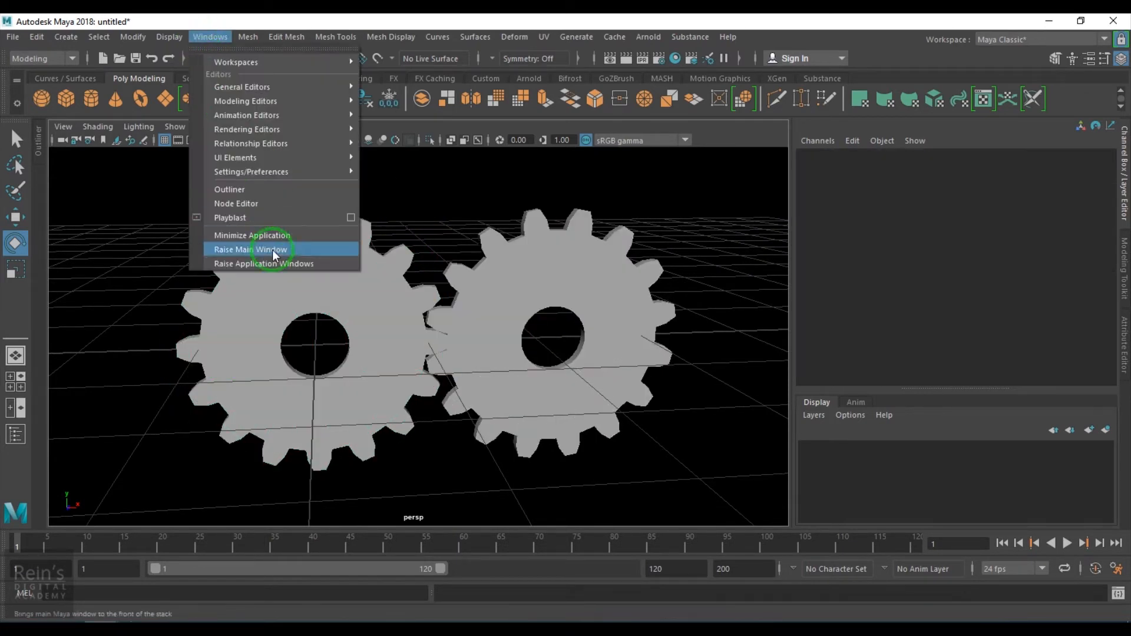
left_click(277, 204)
left_click_drag(508, 191, 897, 171)
left_click_drag(370, 212, 533, 349)
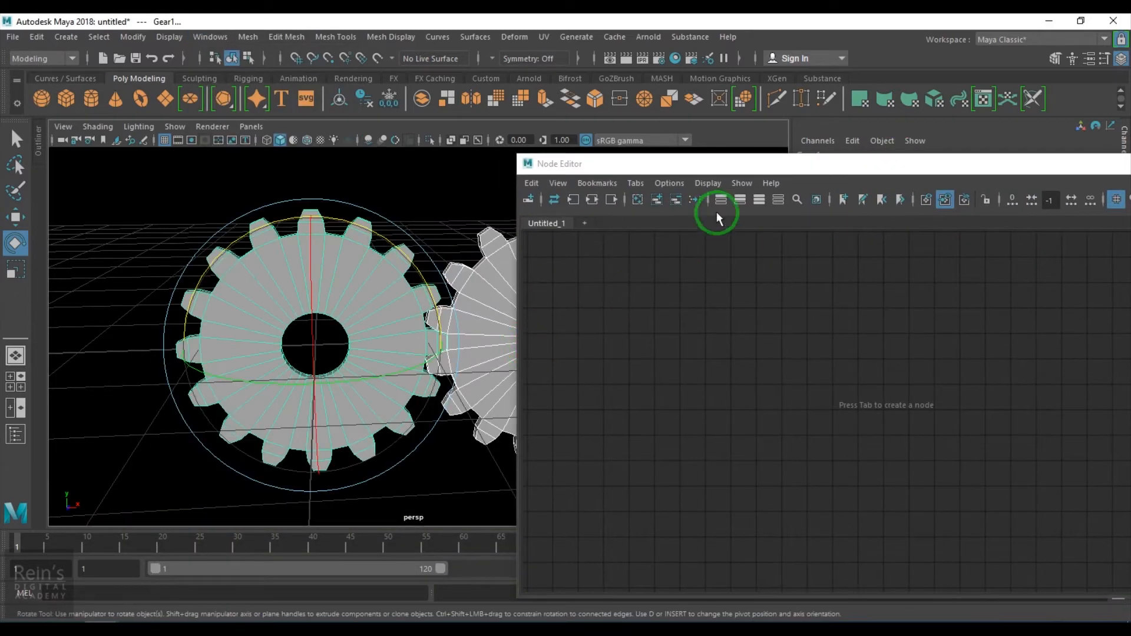
left_click_drag(742, 161, 430, 115)
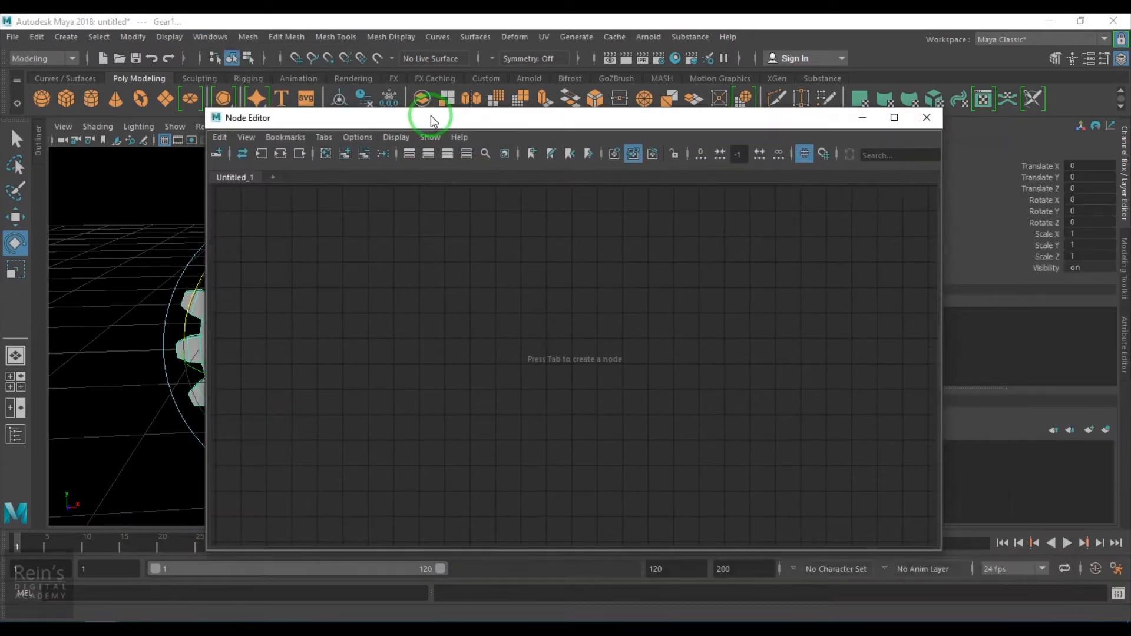
left_click(345, 154)
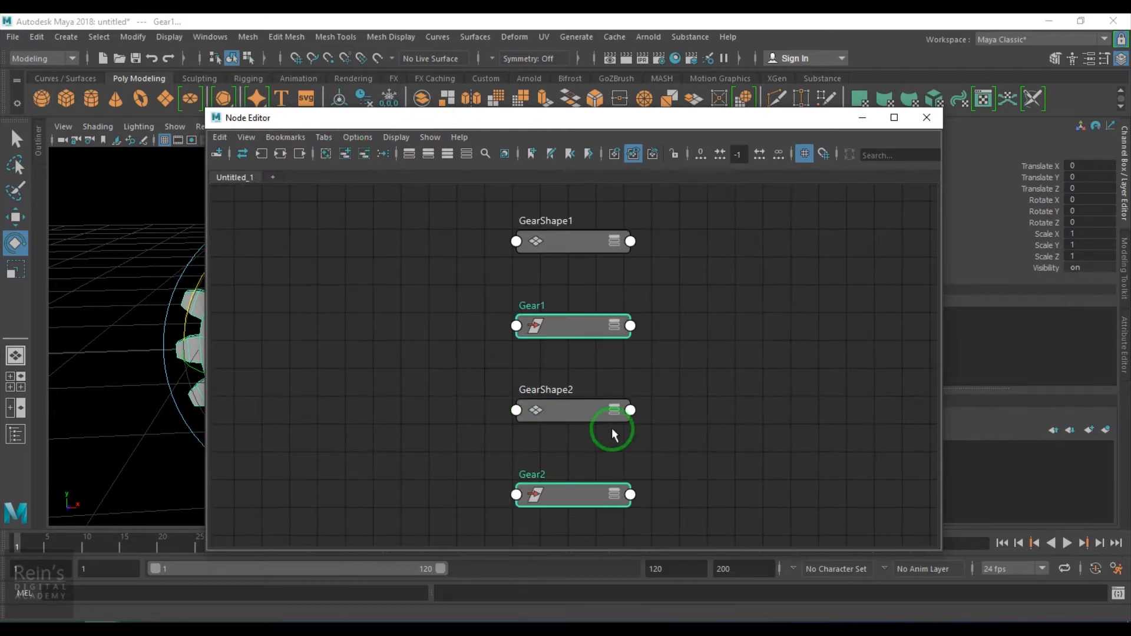
- Arrange the graph with Gear1 and Gear2 side by side and the shape nodes moved aside
middle_click_drag(592, 410, 686, 393, "alt")
left_click_drag(709, 305, 318, 292)
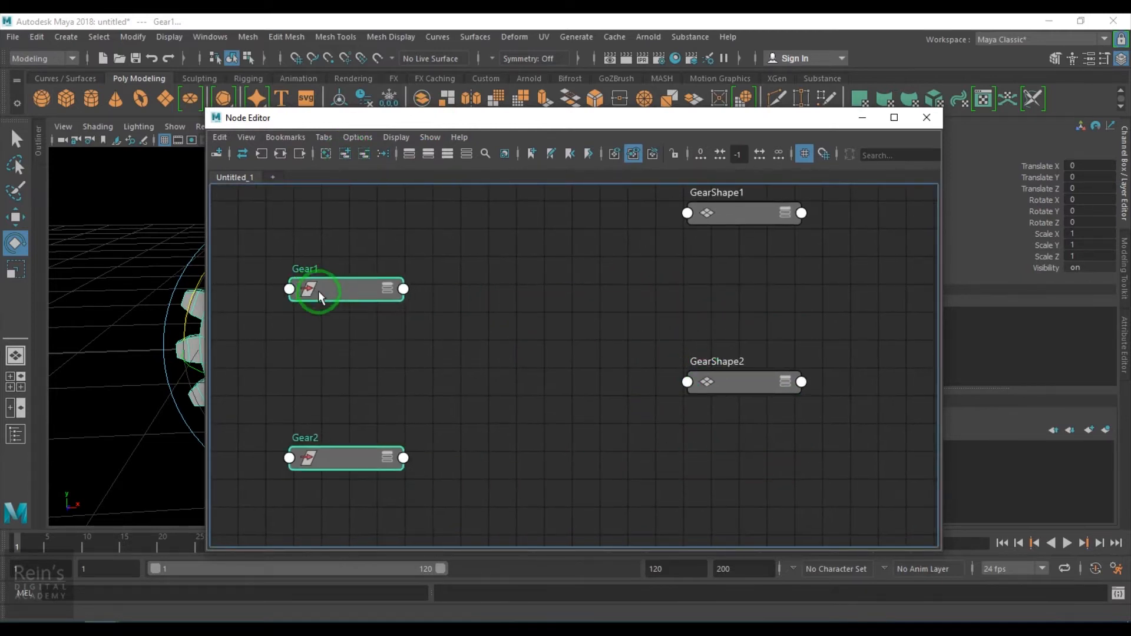
middle_click_drag(463, 399, 630, 391, "alt")
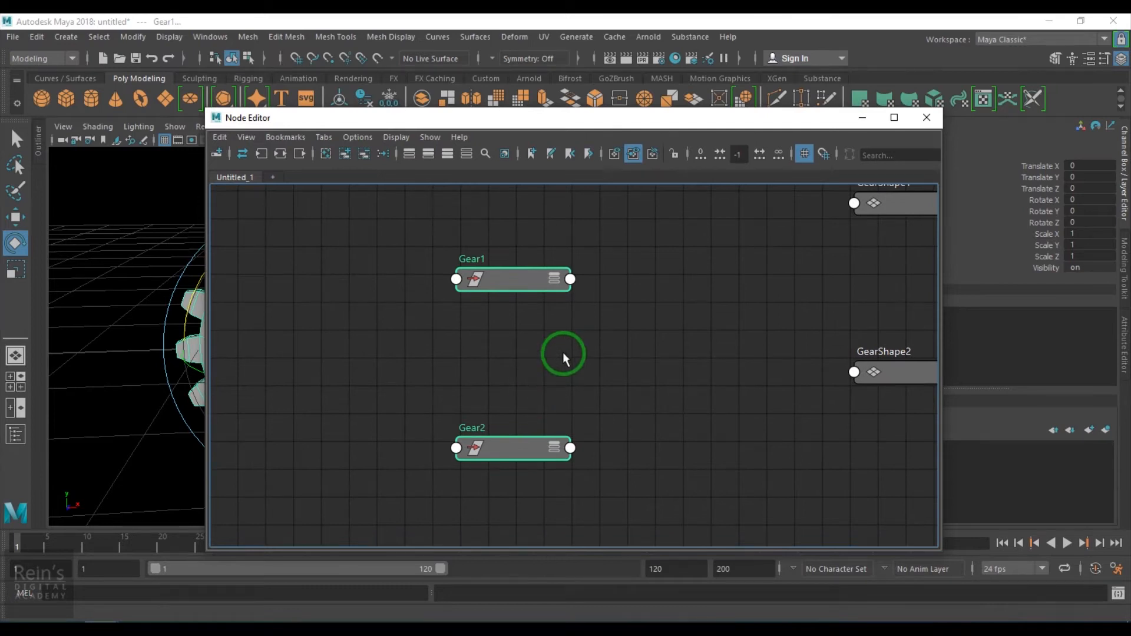
middle_click_drag(558, 355, 508, 369, "alt")
left_click(533, 394)
left_click_drag(453, 462, 685, 300)
left_click_drag(458, 296, 335, 296)
left_click_drag(692, 308, 645, 299)
left_click(336, 302)
left_click_drag(336, 301, 321, 301)
left_click_drag(640, 296, 693, 296)
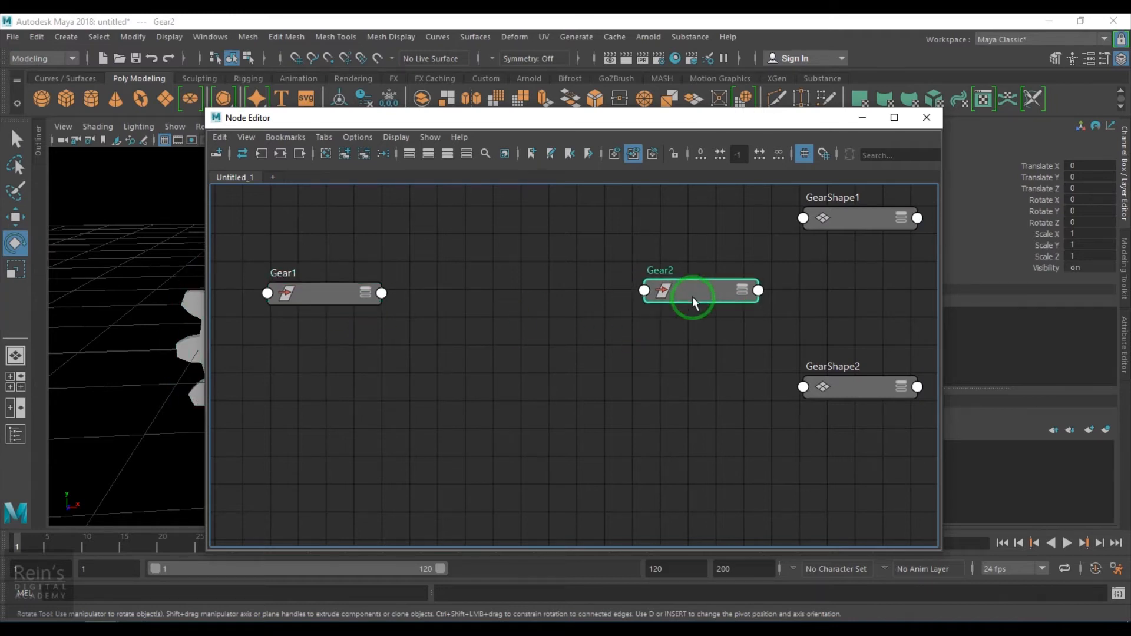
scroll(551, 344, "up", 1)
middle_click_drag(556, 356, 594, 358, "alt")
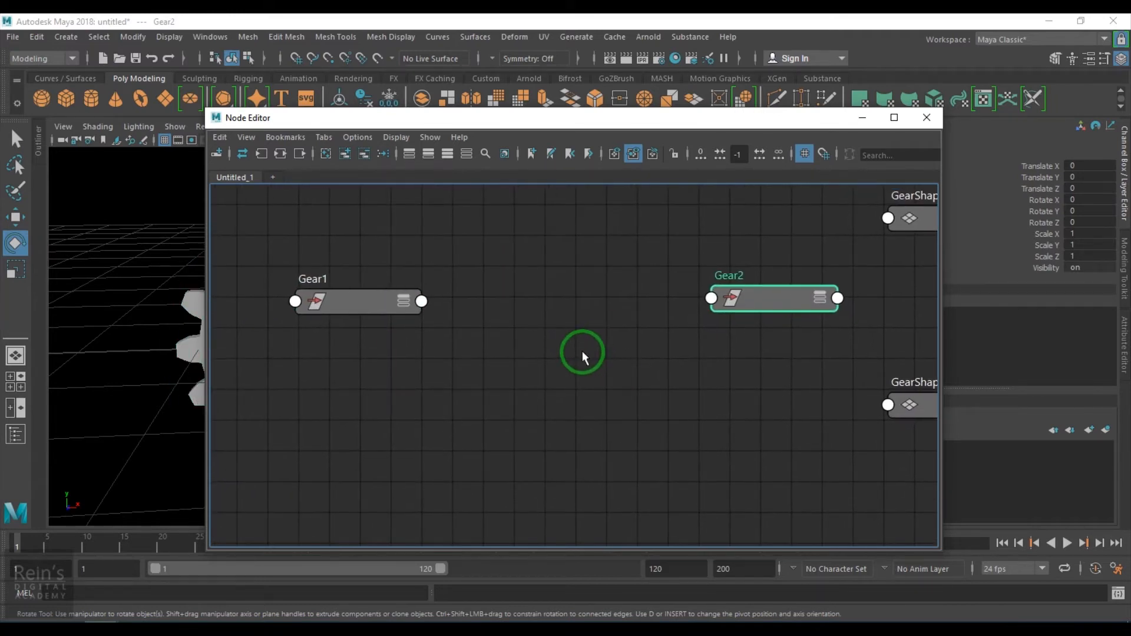
- Create a multiplyDivide node in the Node Editor graph
key("Tab")
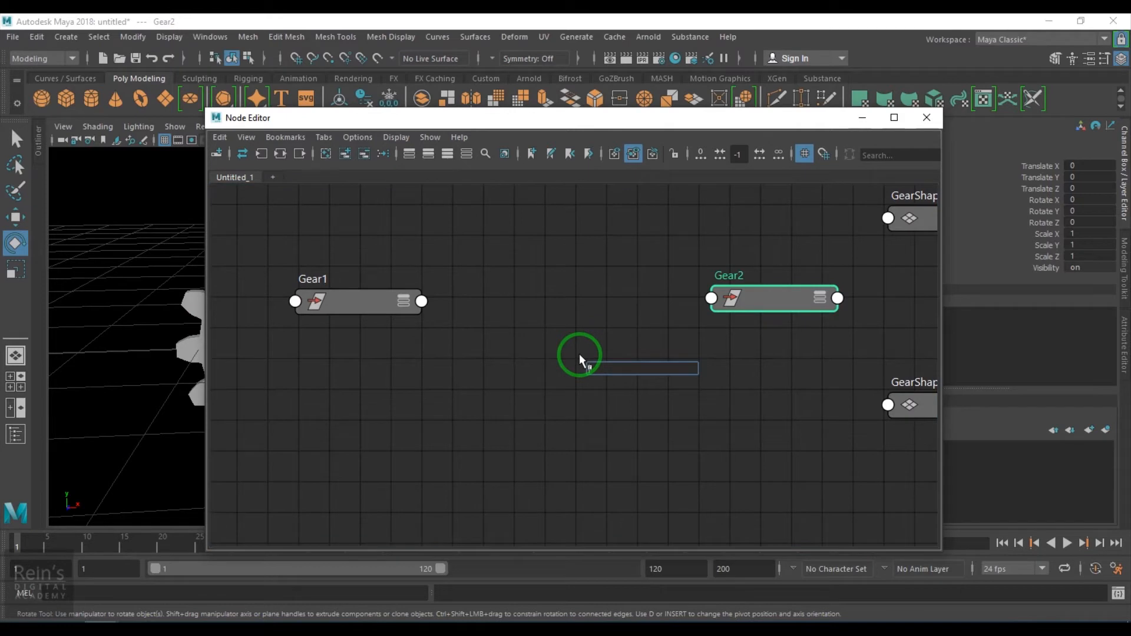
type("multil")
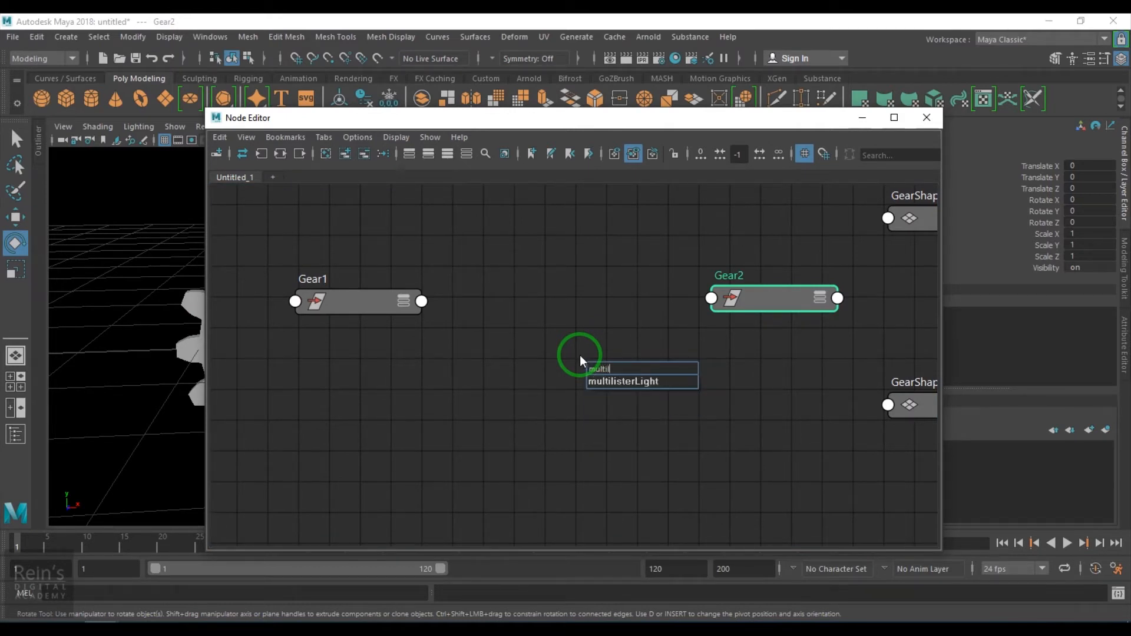
key("BackSpace")
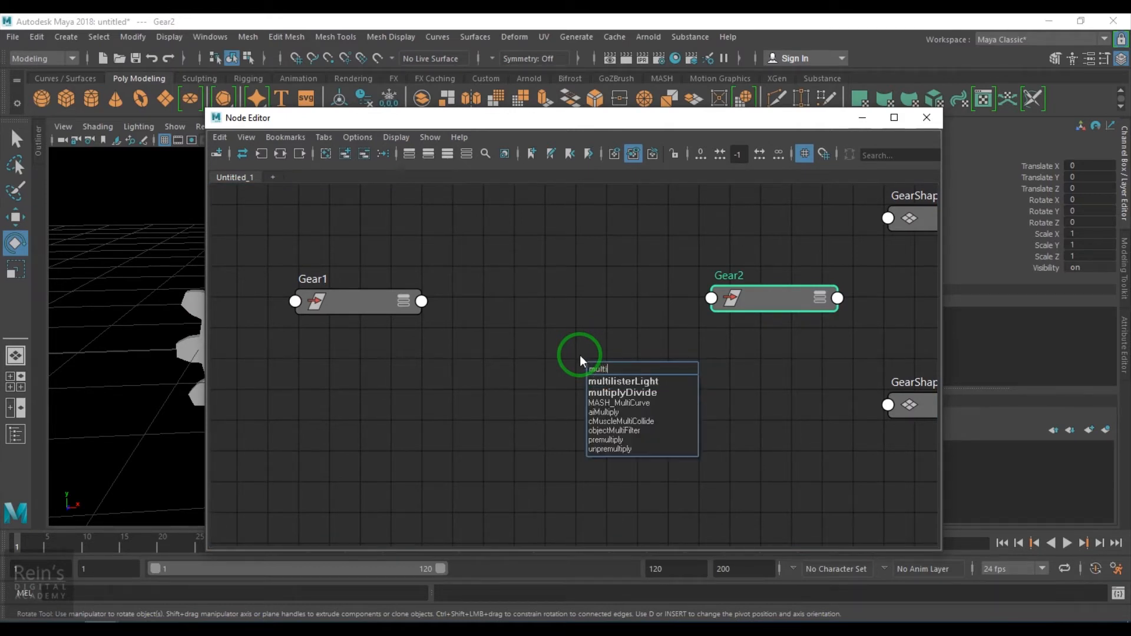
key("Down")
key("Down")
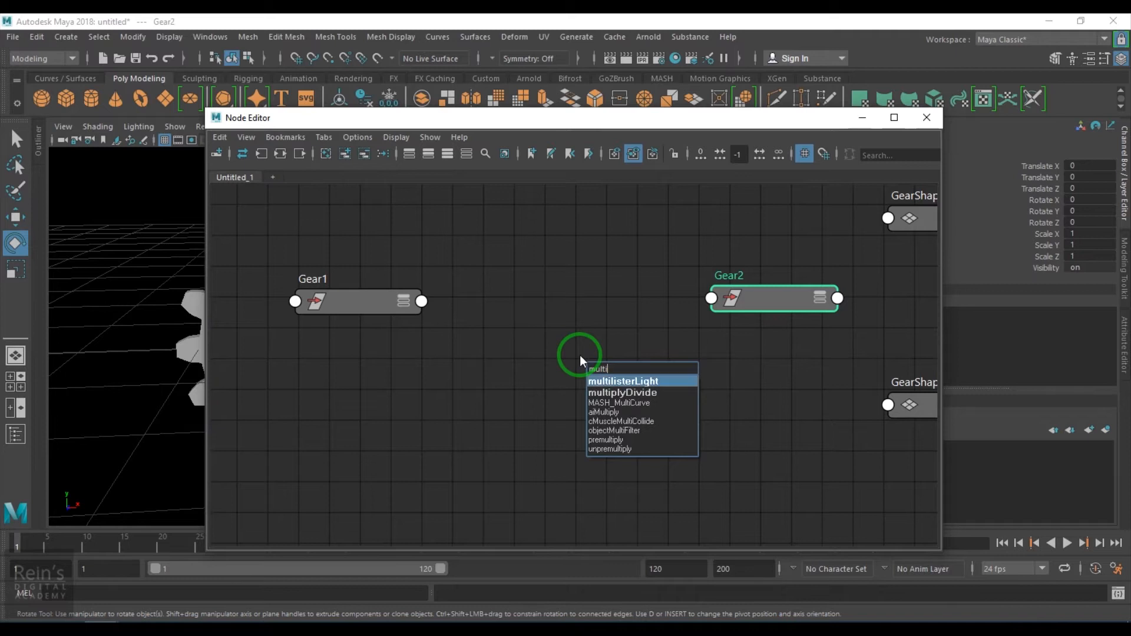
key("Return")
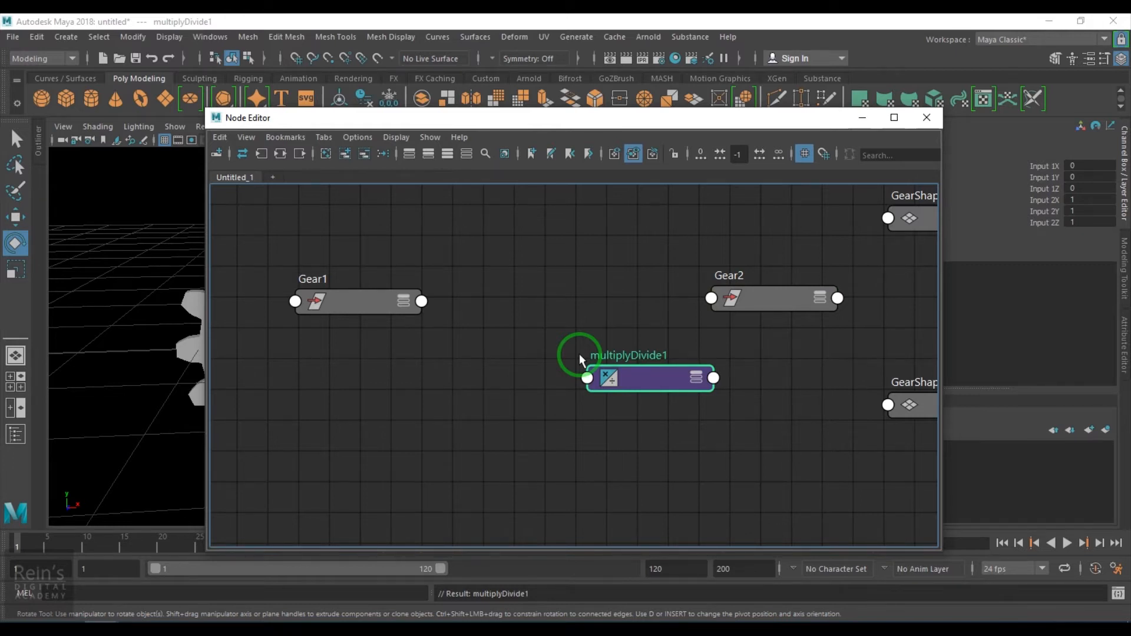
- Place the multiplyDivide node between the two gears and open its attributes and Operation options
left_click_drag(642, 377, 574, 311)
key("ctrl+a")
left_click_drag(696, 121, 502, 132)
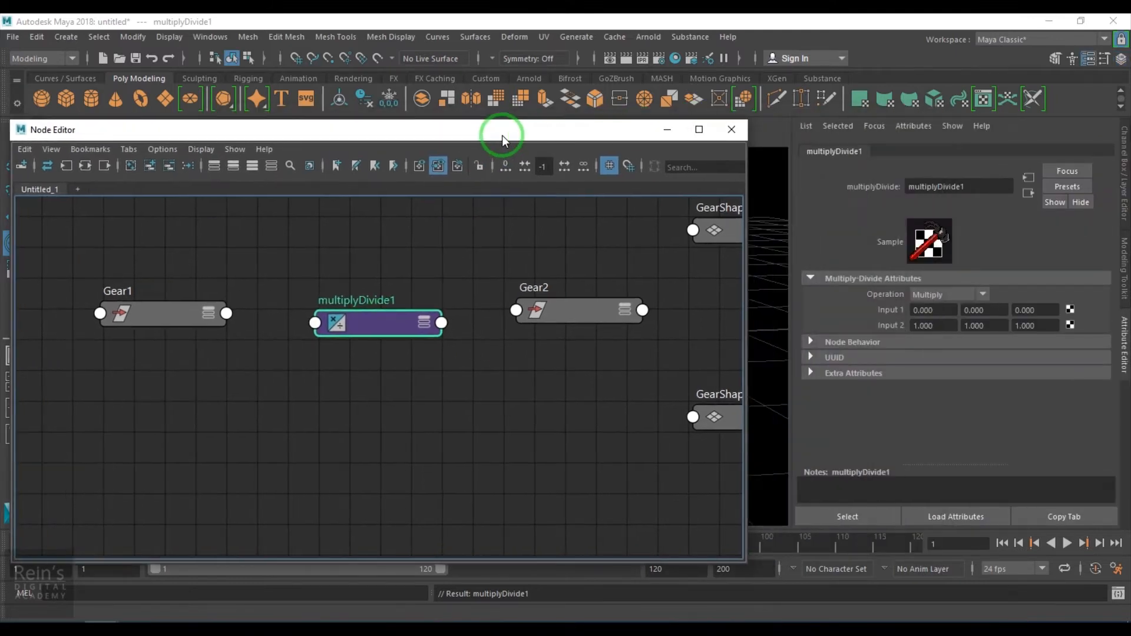
left_click(932, 295)
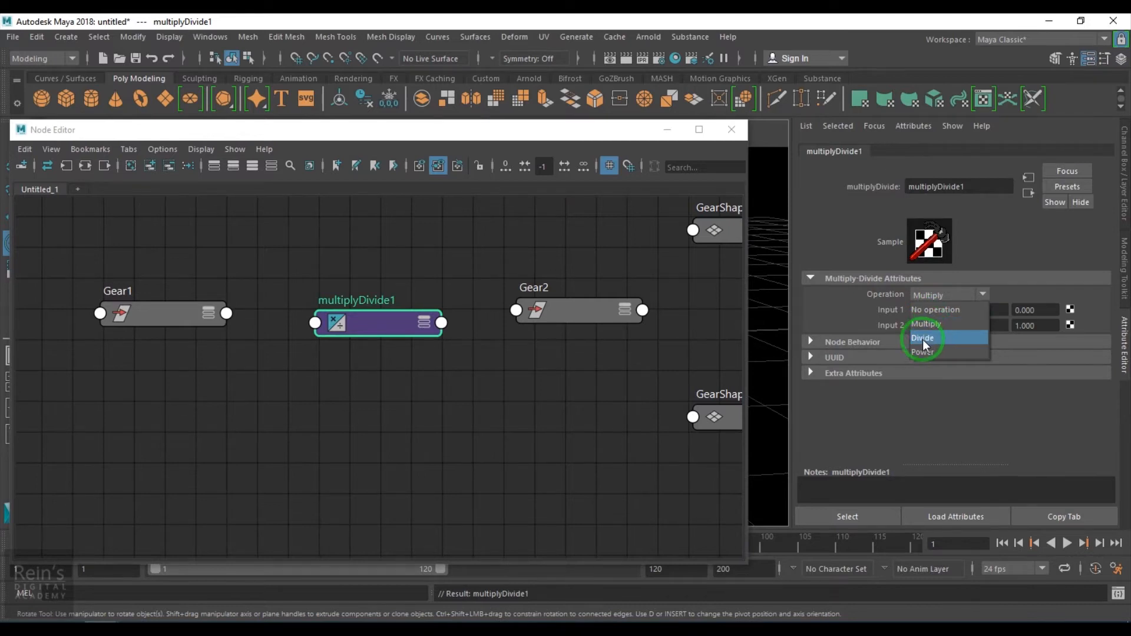
left_click(885, 295)
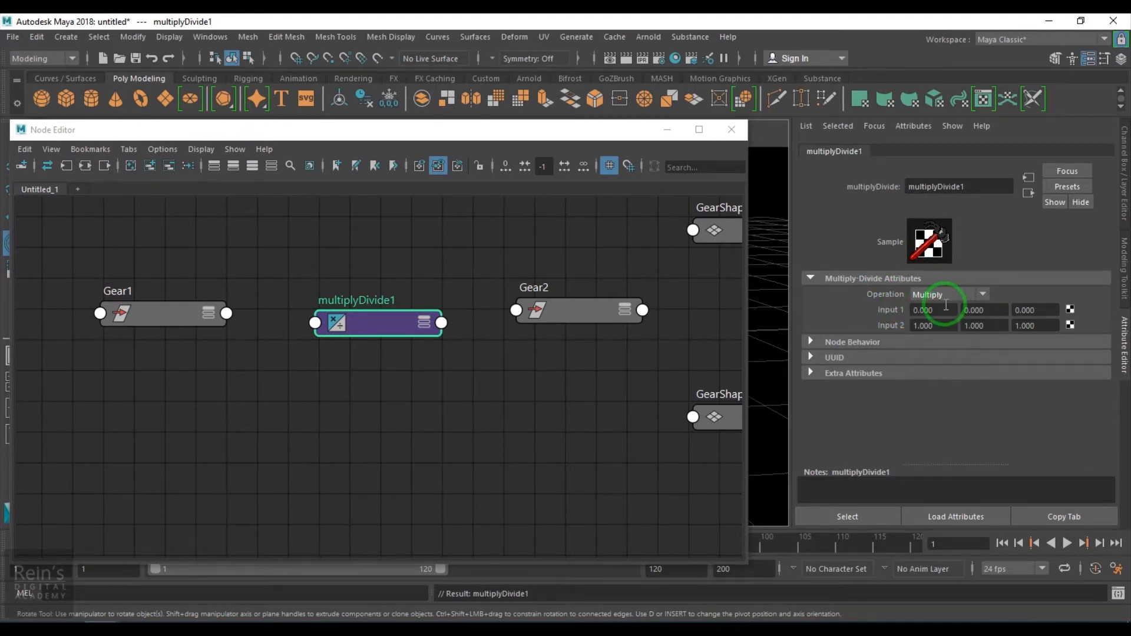
- Expand the Gear1 and multiplyDivide nodes to show their full attribute lists
middle_click_drag(422, 386, 524, 369, "alt")
scroll(428, 377, "up", 1)
left_click(237, 288)
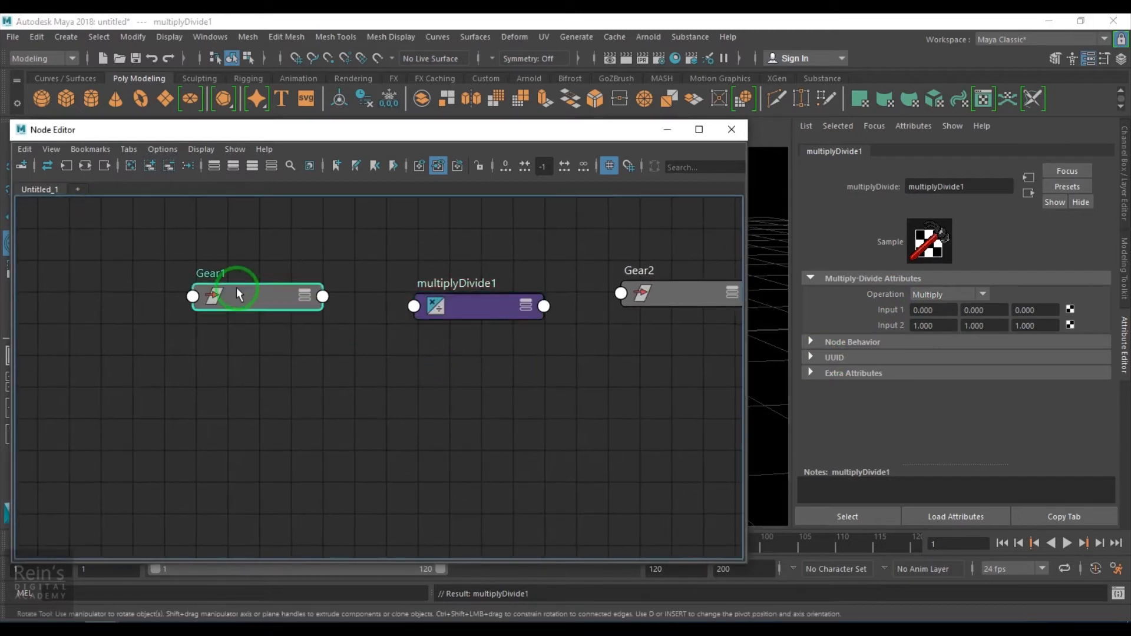
key("3")
left_click(480, 313)
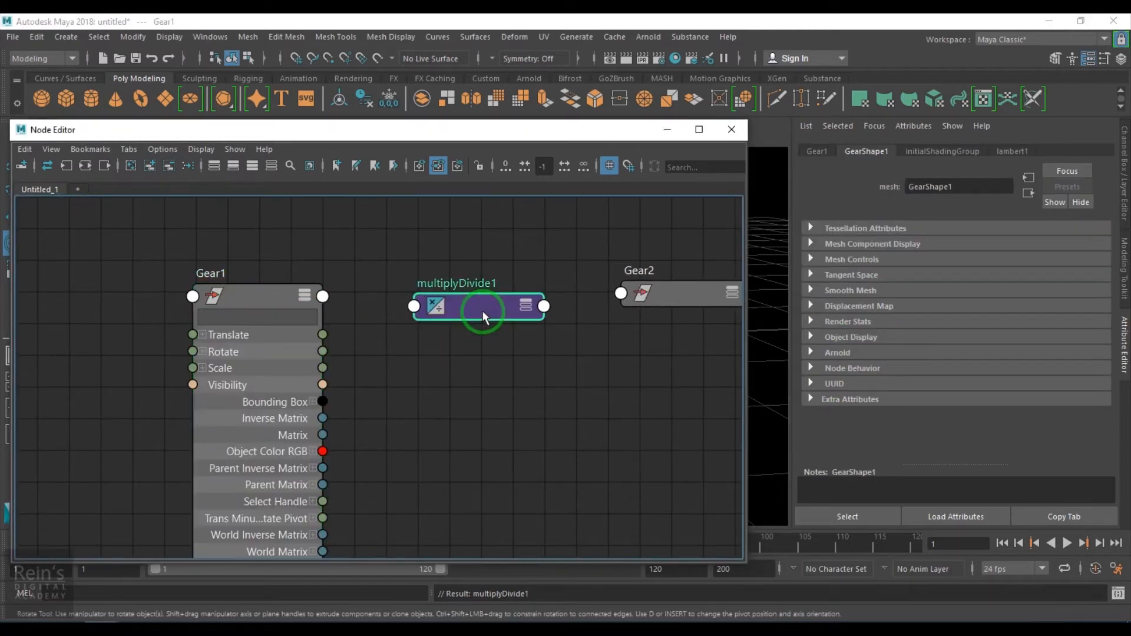
key("3")
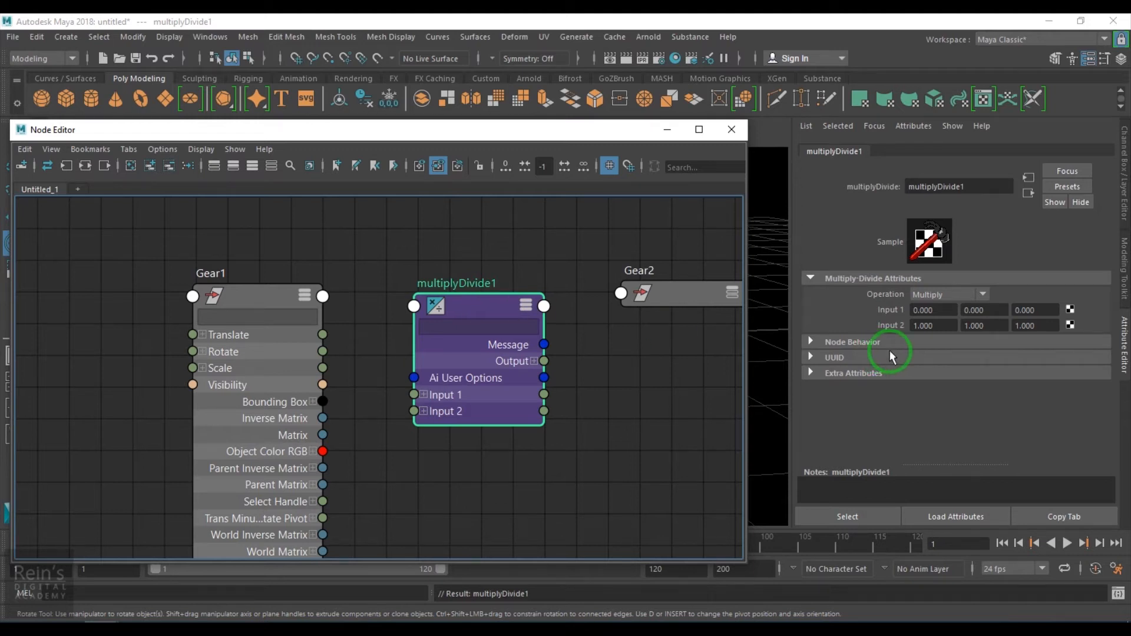
- Examine the multiplyDivide node's Input 1 and Input 2 fields
left_click(940, 312)
left_click(943, 329)
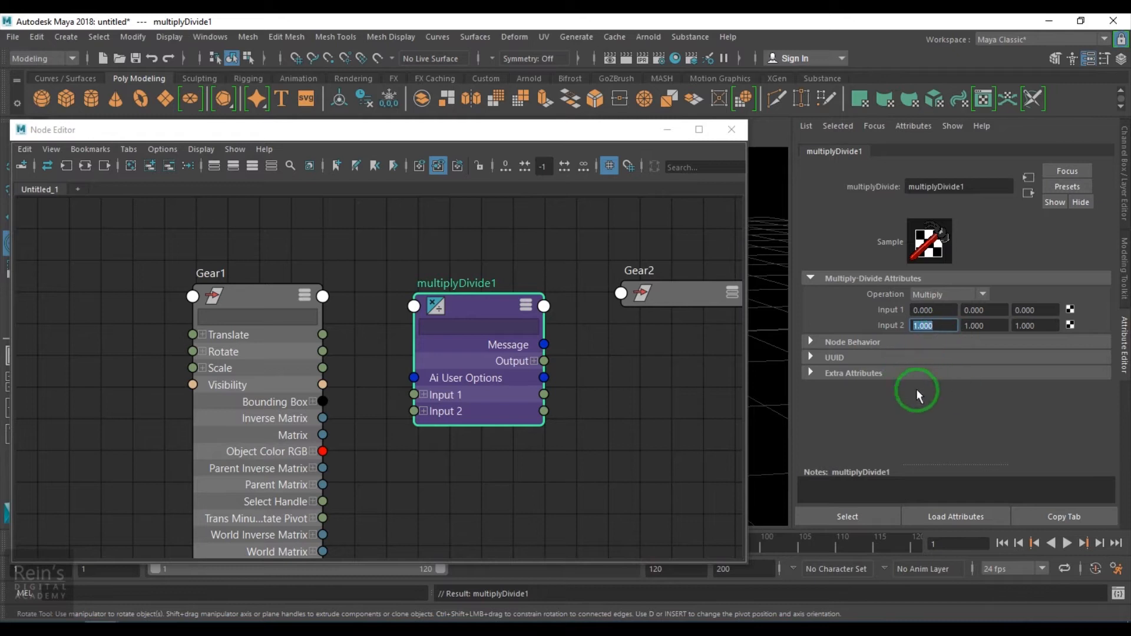
left_click(932, 312)
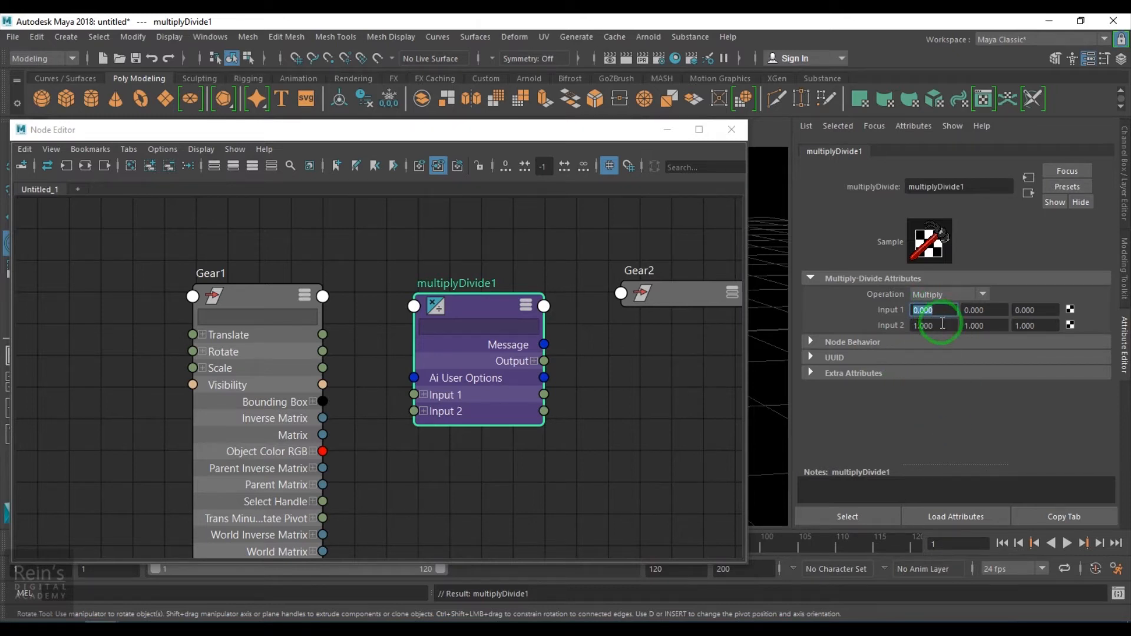
double_click(943, 324)
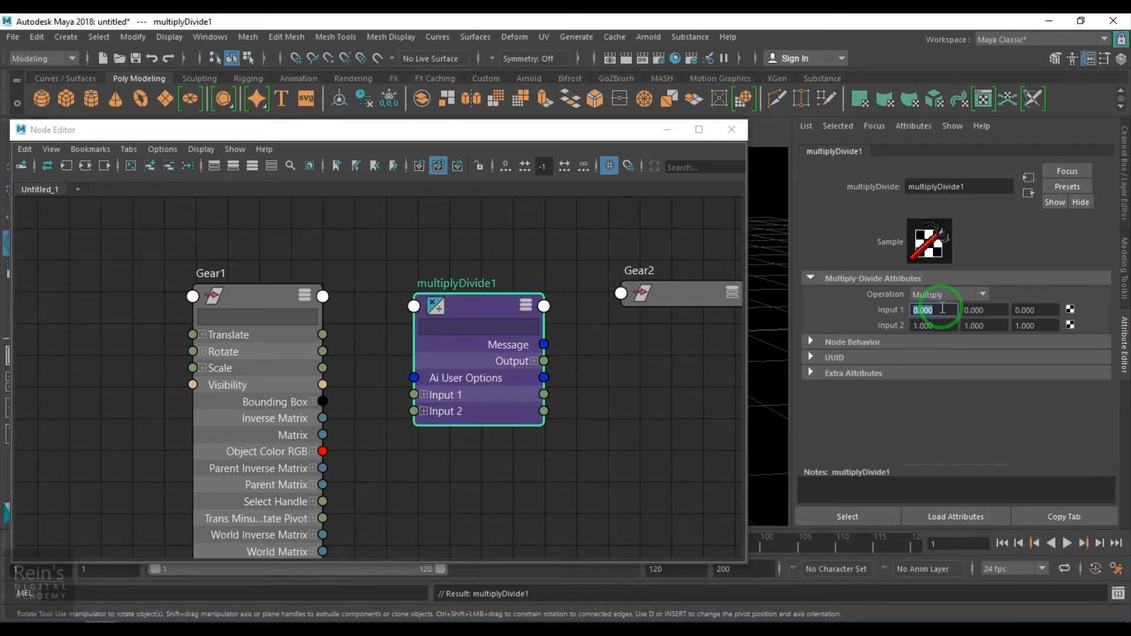
left_click(978, 310)
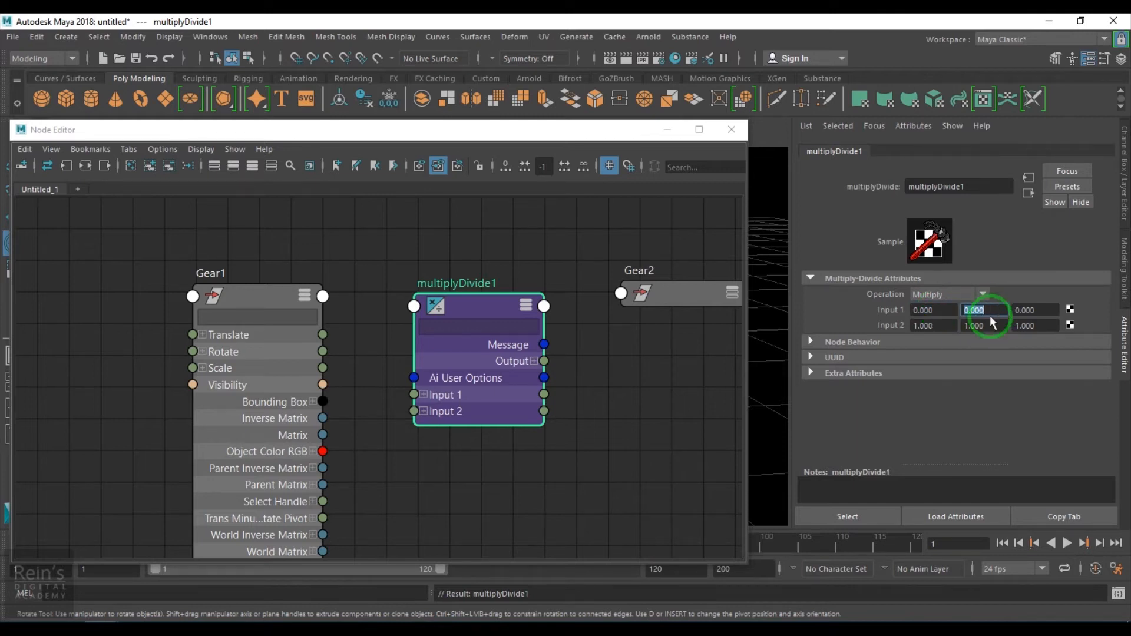
left_click(903, 338)
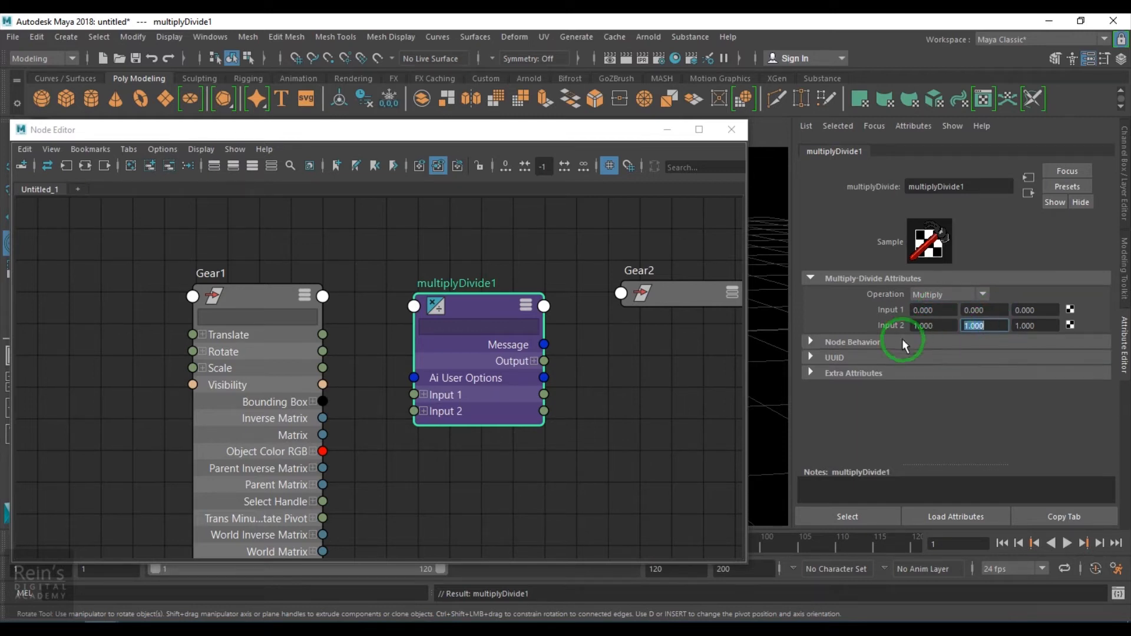
left_click(1035, 311)
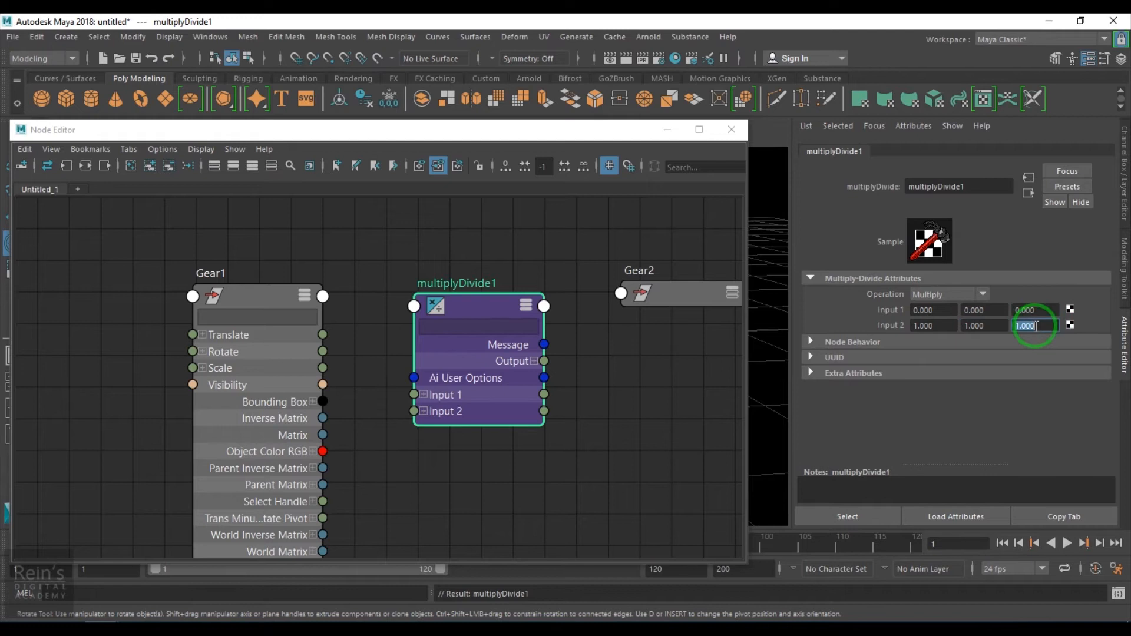
- Try rotating Gear1 in the viewport and undo the rotation
left_click_drag(565, 131, 551, 422)
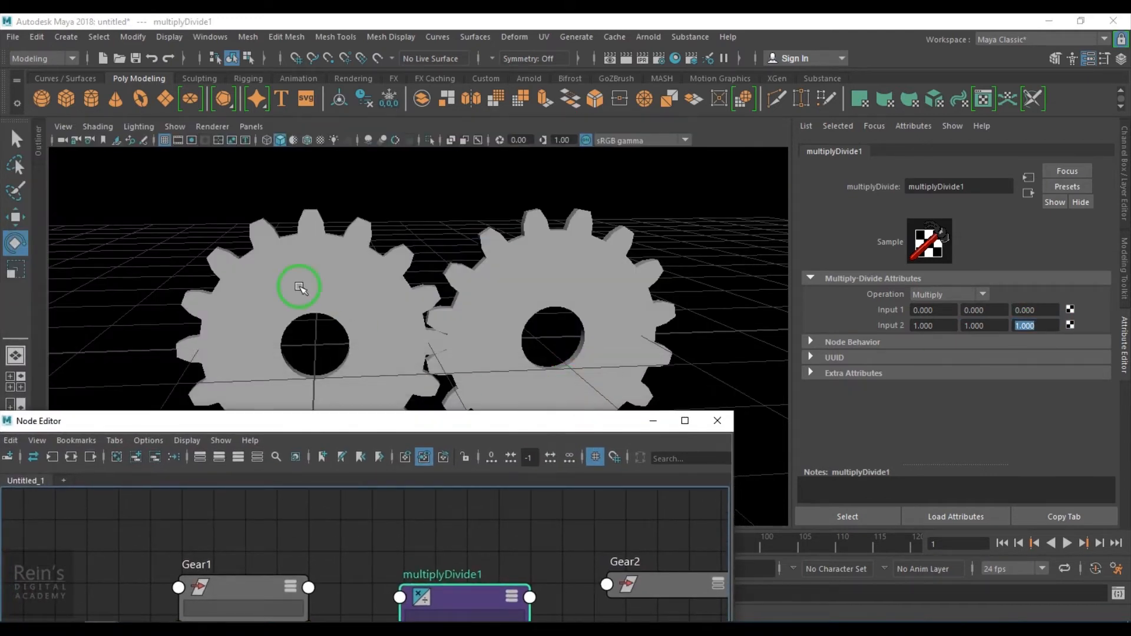
left_click(300, 289)
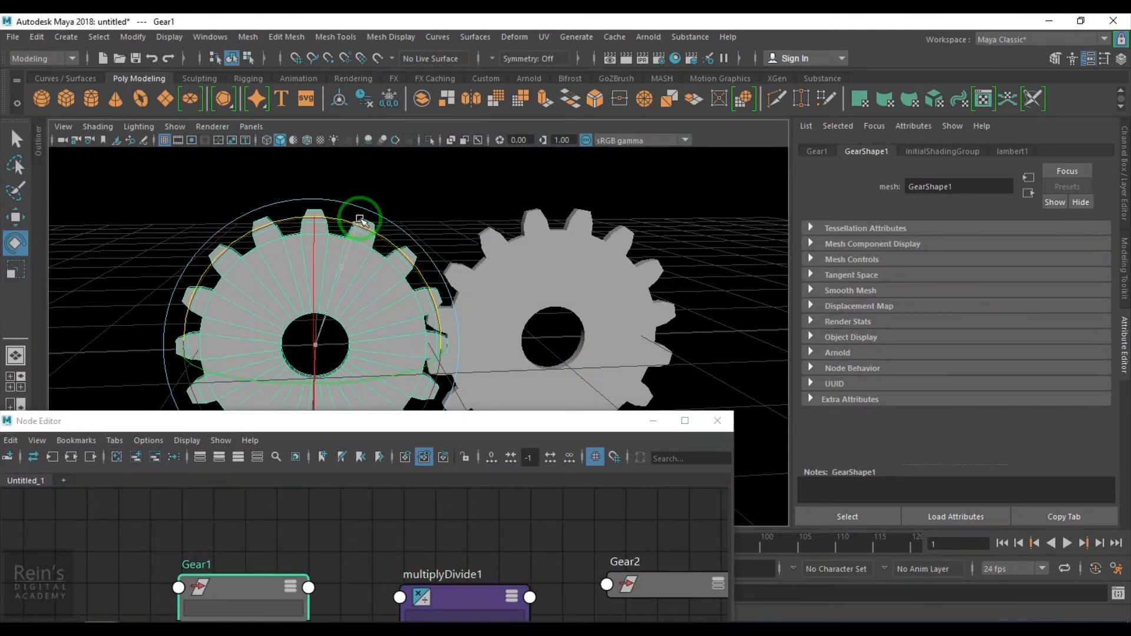
left_click(1121, 155)
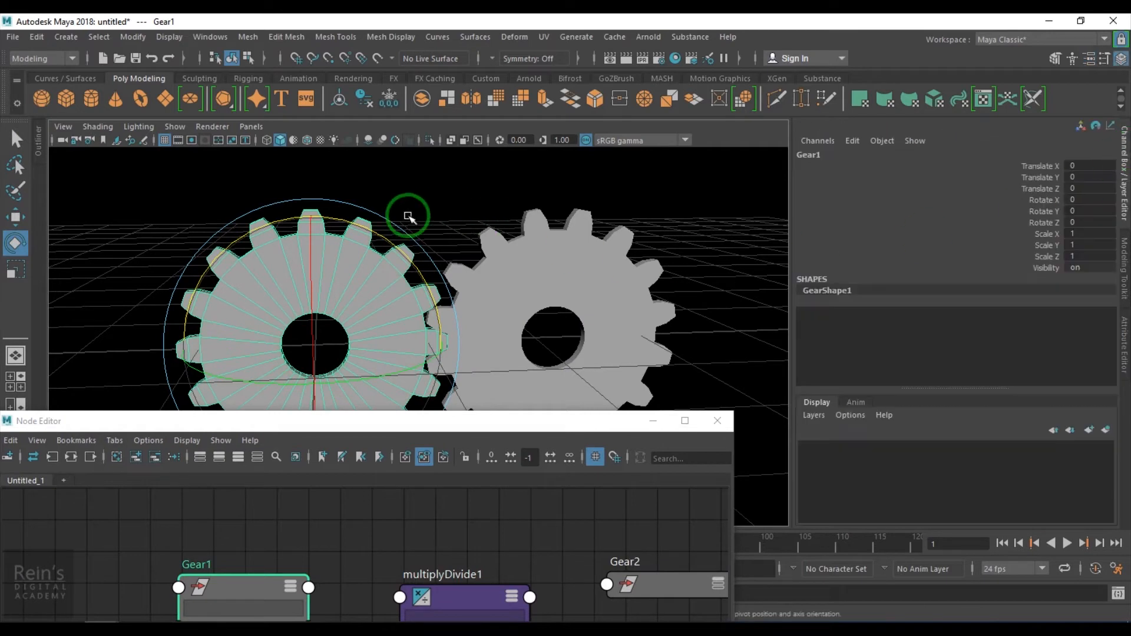
left_click_drag(388, 240, 437, 307)
key("ctrl+z")
left_click_drag(481, 418, 652, 76)
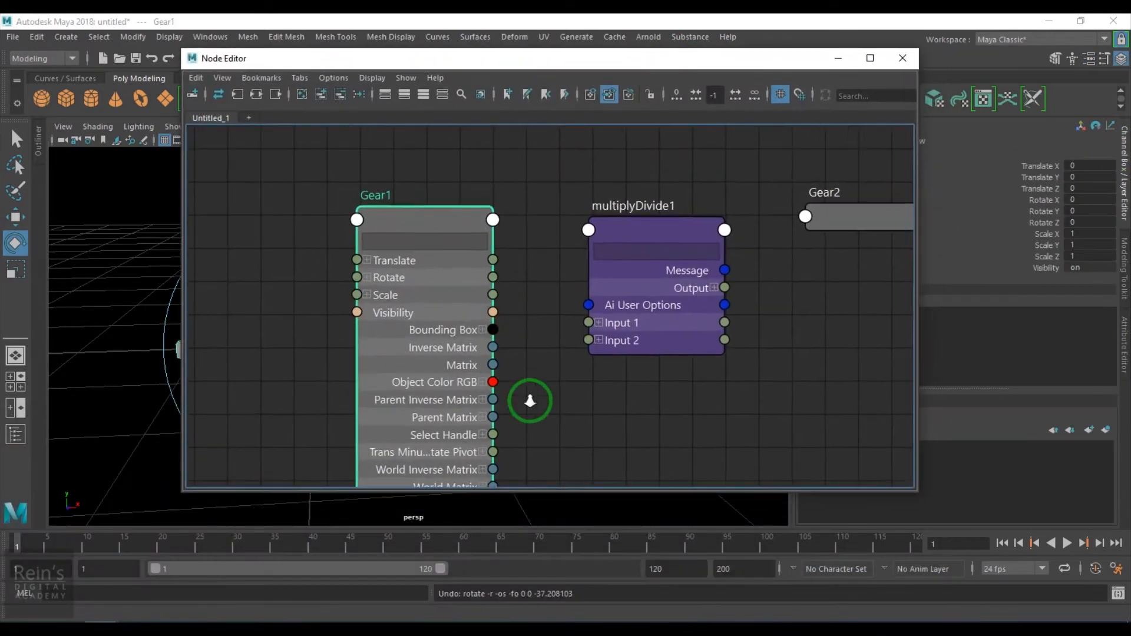
- Expand Gear1's Rotate and the multiplyDivide node's Input 1, and connect Gear1's Rotate Z to Input 1Z
scroll(518, 383, "up", 1)
left_click(352, 271)
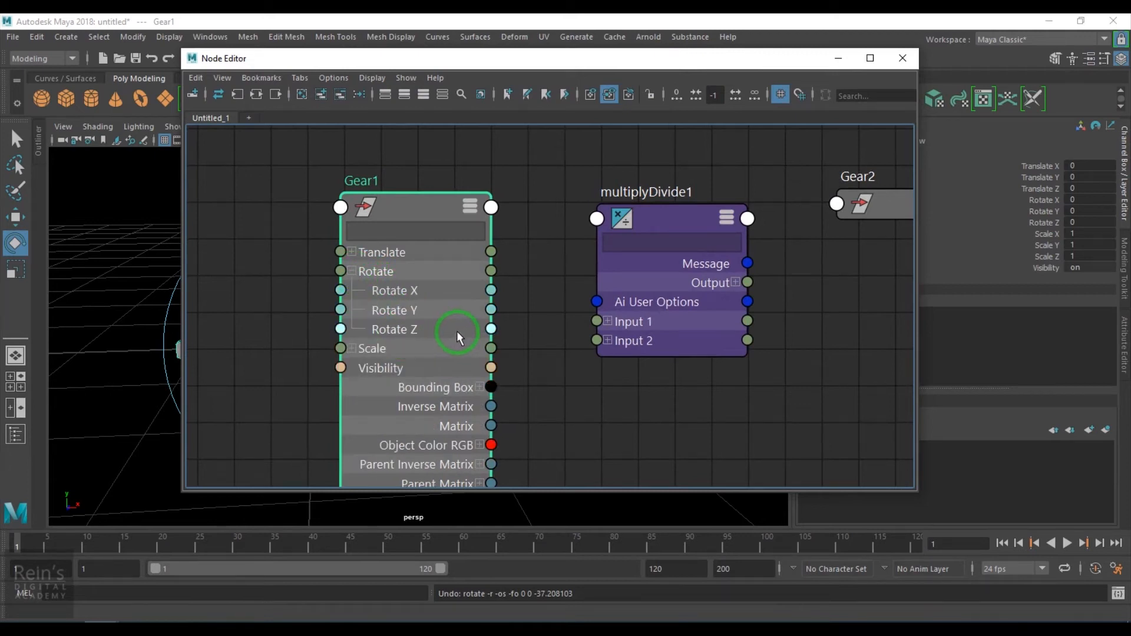
left_click(607, 322)
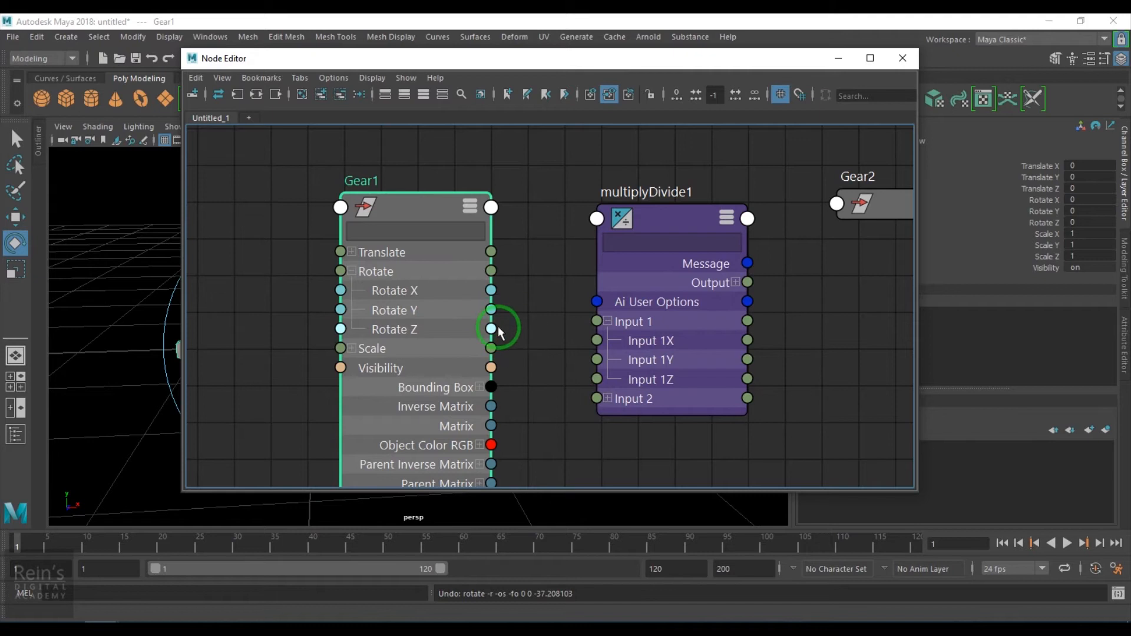
left_click_drag(494, 333, 597, 380)
- Rearrange the graph, placing the unit conversion node between Gear1 and multiplyDivide1 and moving the shape nodes aside
scroll(602, 357, "down", 5)
middle_click_drag(603, 355, 511, 376, "alt")
right_click_drag(511, 376, 619, 449, "alt")
left_click_drag(469, 306, 436, 292)
left_click(257, 227)
middle_click_drag(652, 396, 499, 416, "alt")
middle_click_drag(699, 317, 522, 321, "alt")
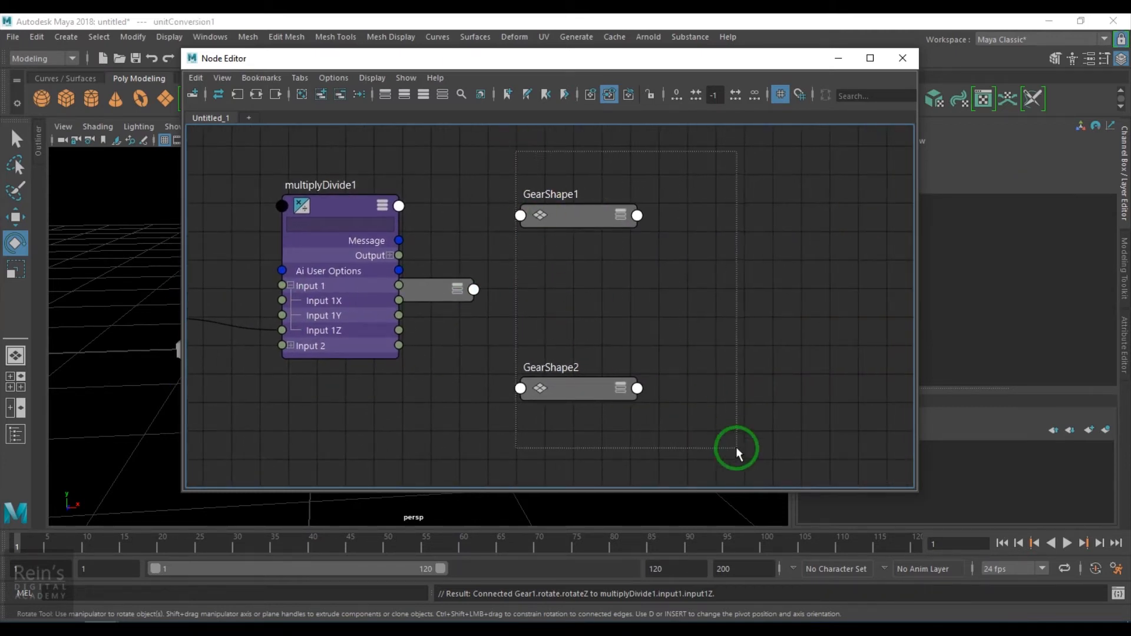
left_click_drag(734, 444, 734, 444)
left_click_drag(604, 218, 865, 219)
left_click_drag(457, 295, 722, 276)
scroll(497, 384, "down", 2)
middle_click_drag(458, 334, 602, 345, "alt")
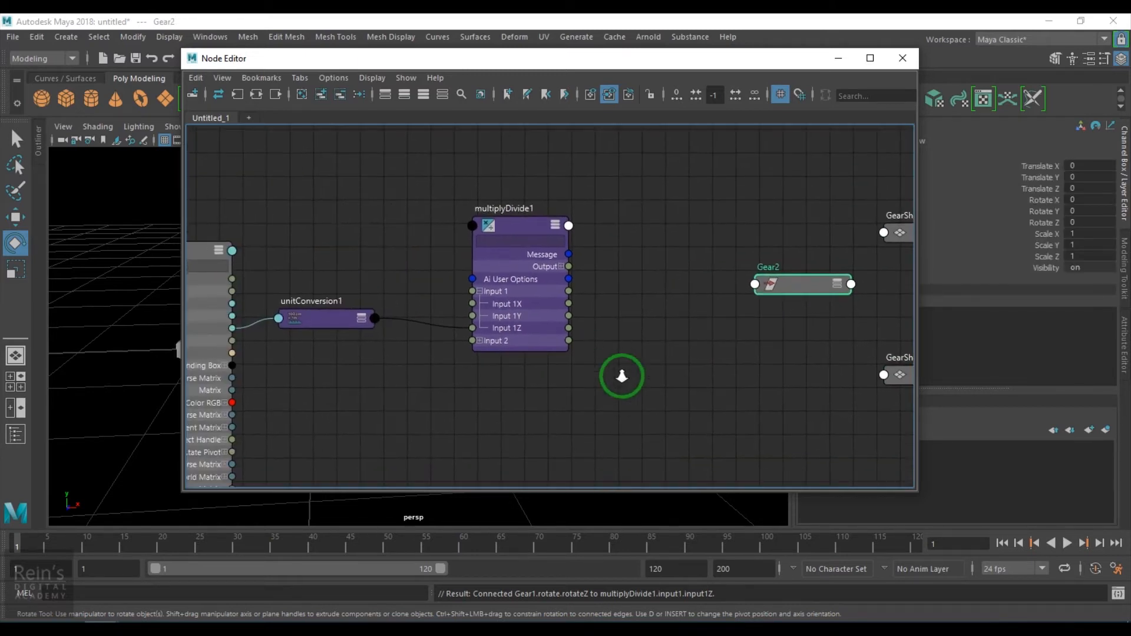
- Expand the multiplyDivide node's Output and show Gear2's full attribute list with Rotate expanded
scroll(602, 346, "up", 1)
left_click(552, 248)
left_click_drag(837, 273, 771, 217)
key("3")
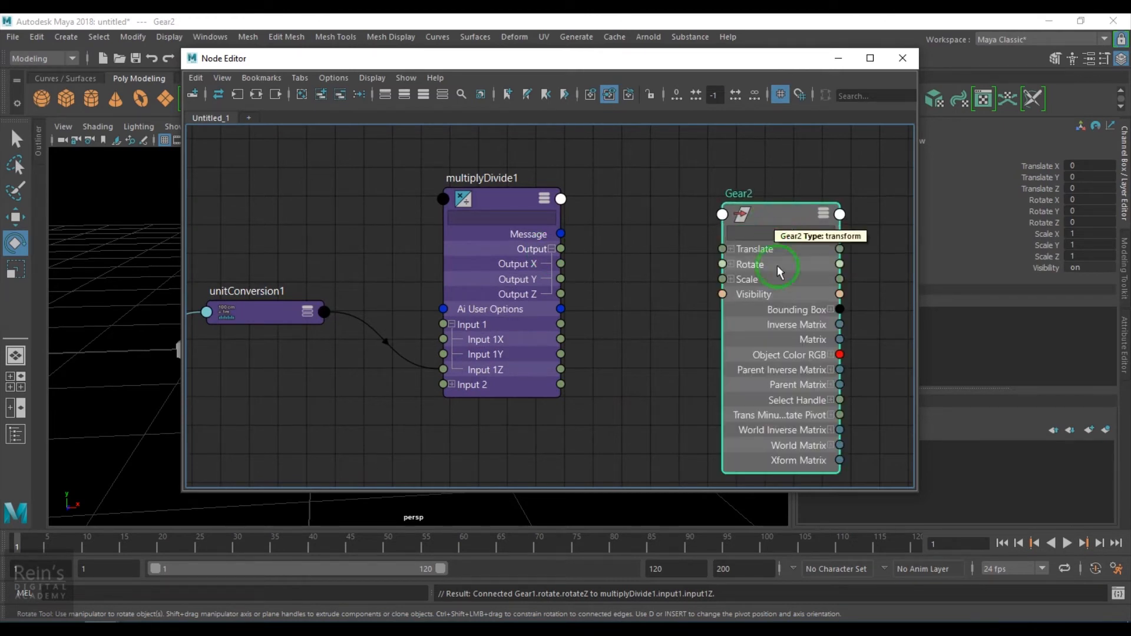
left_click(731, 264)
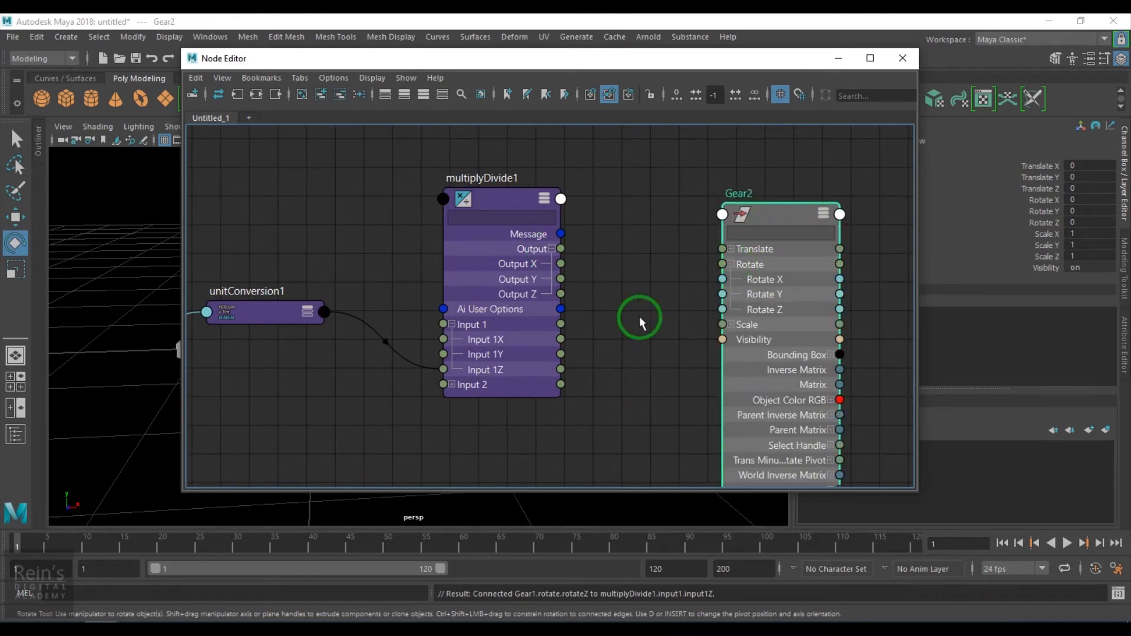
- Connect the multiplyDivide node's Output Z to Gear2's Rotate Z
double_click(491, 203)
left_click_drag(697, 64, 624, 78)
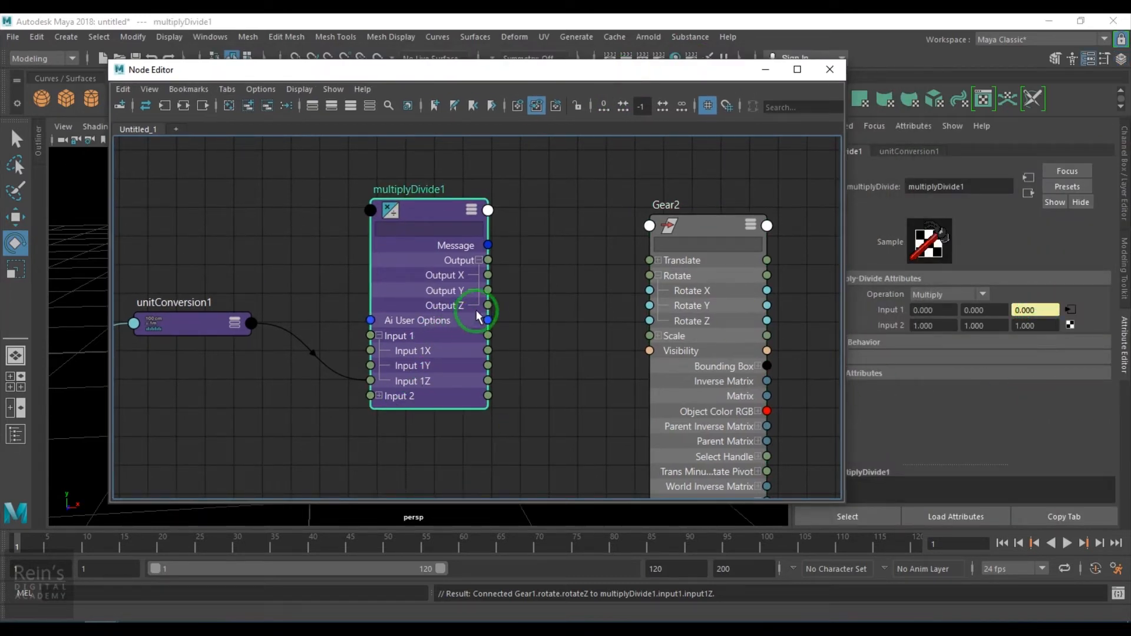
left_click_drag(556, 314, 650, 322)
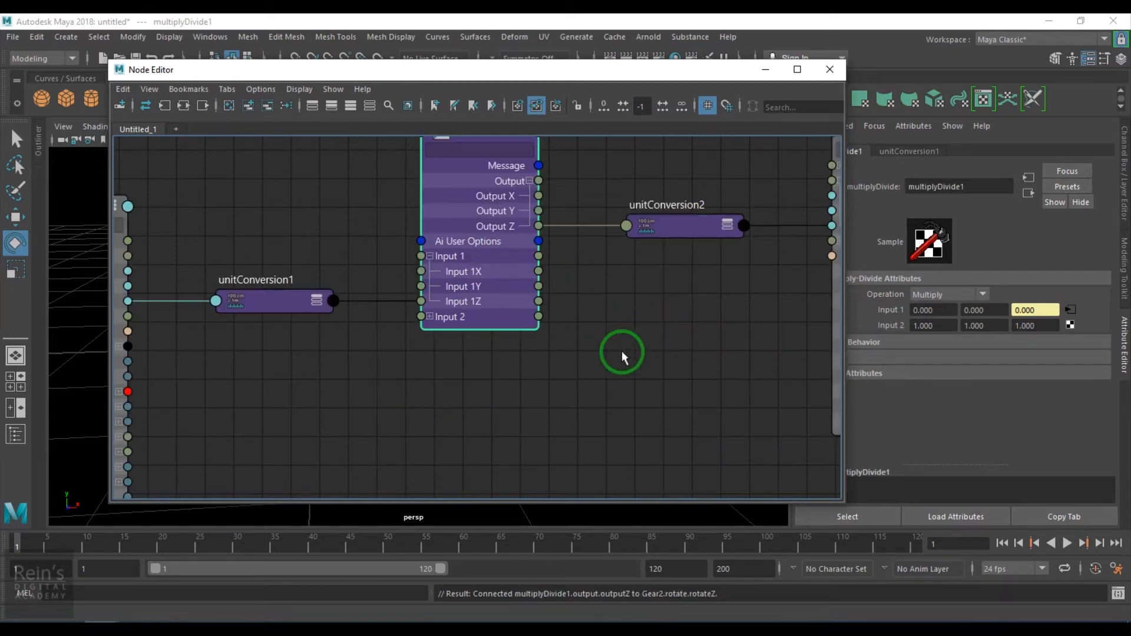
- Try rotating Gear1 in the viewport and undo the rotation
scroll(600, 376, "down", 3)
scroll(596, 377, "up", 2)
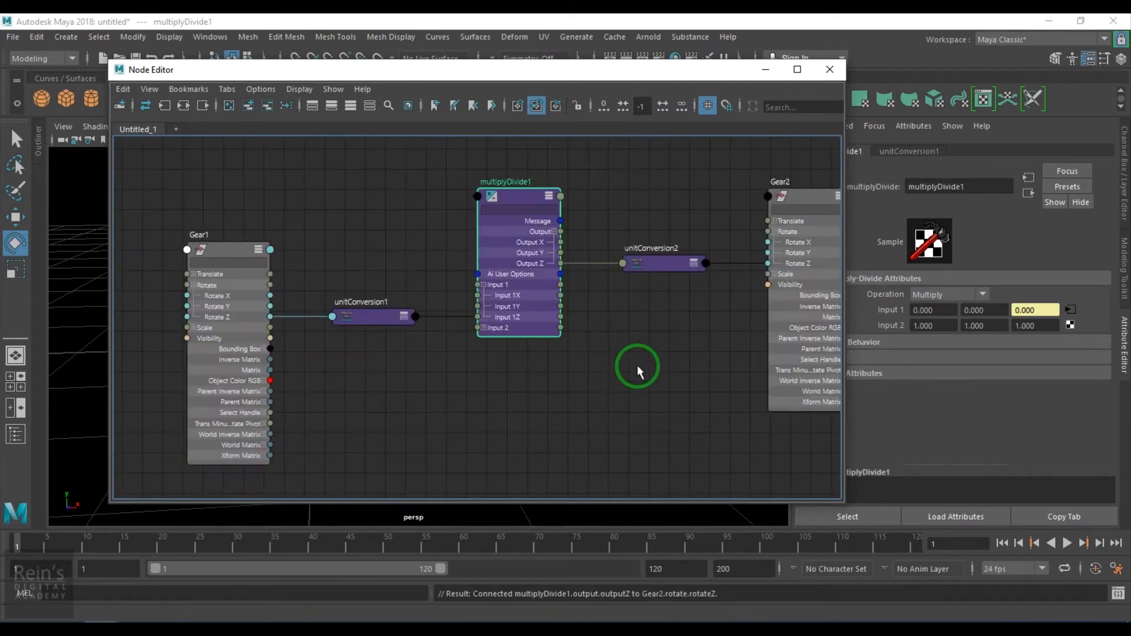
left_click(766, 69)
left_click(376, 262)
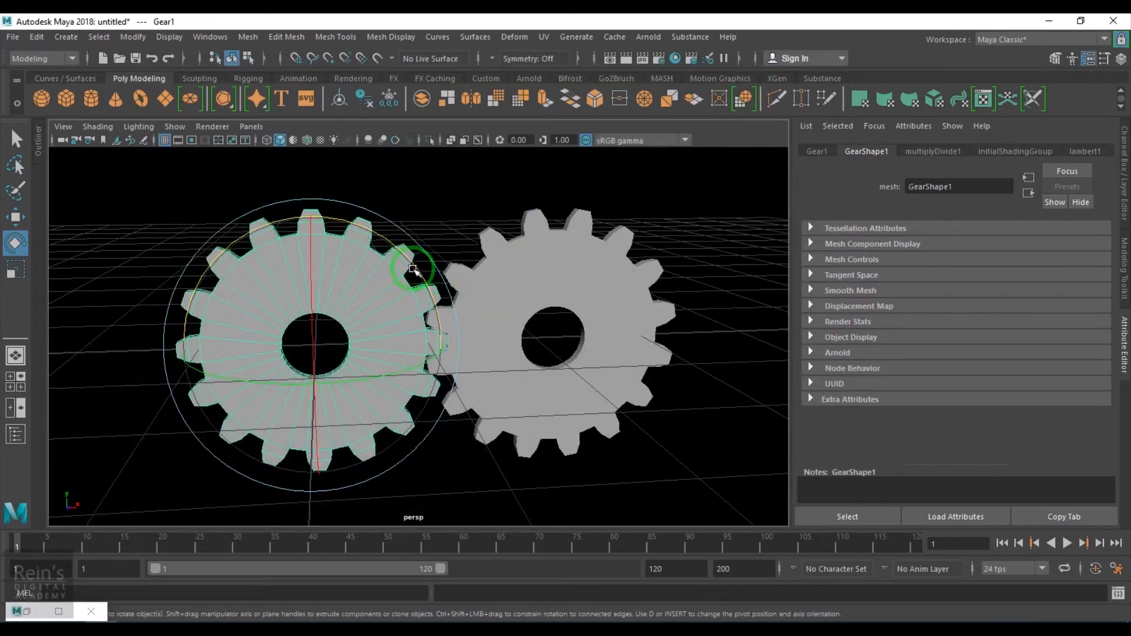
left_click_drag(409, 258, 396, 235)
key("ctrl+z")
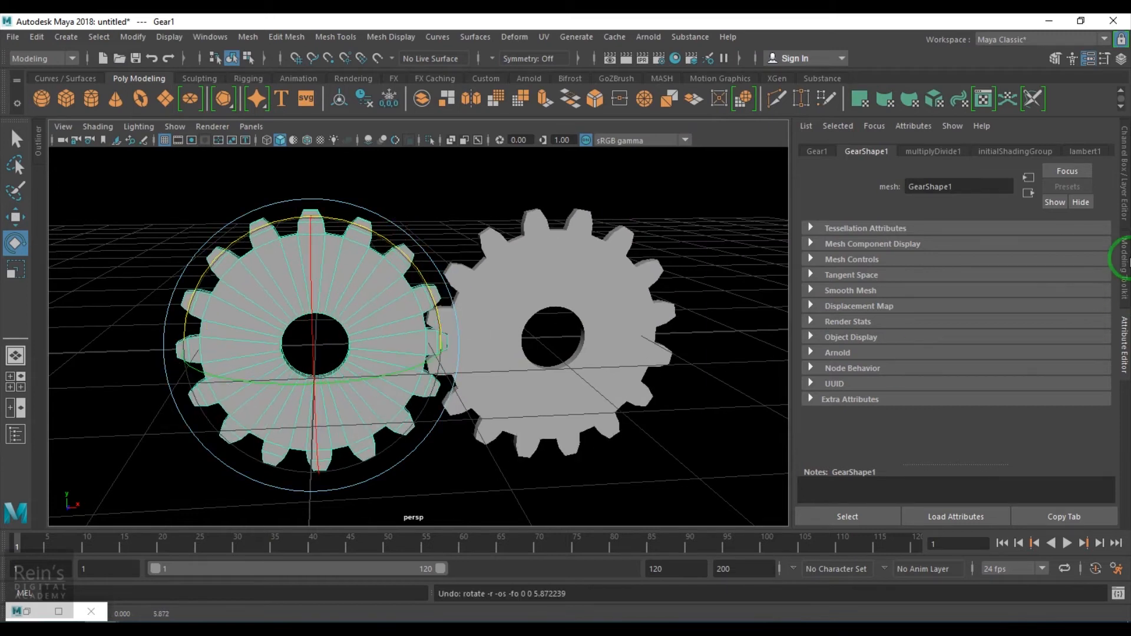
- Set Gear1's Rotate Z to 12
left_click(1124, 199)
right_click_drag(318, 344, 354, 405, "alt")
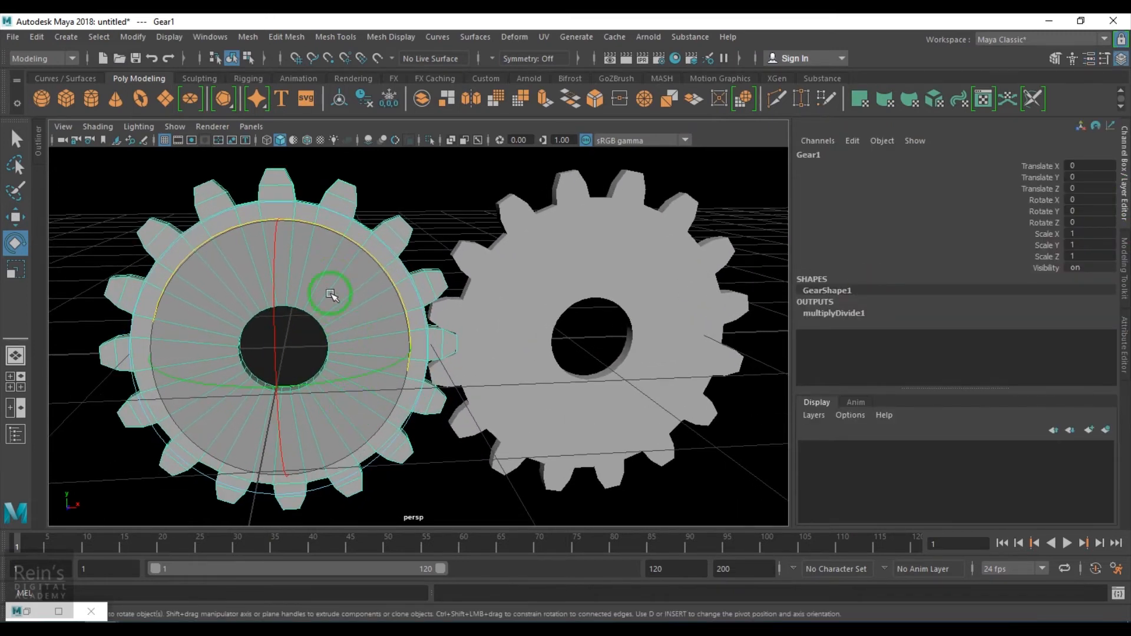
left_click_drag(352, 244, 369, 300)
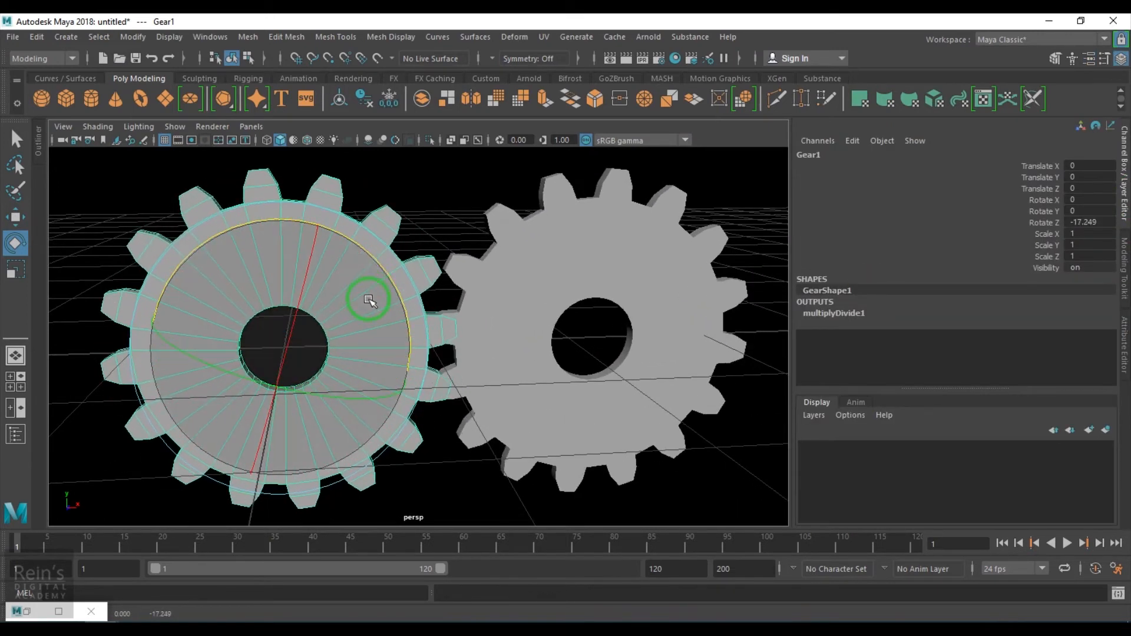
key("ctrl+z")
left_click_drag(358, 244, 379, 281)
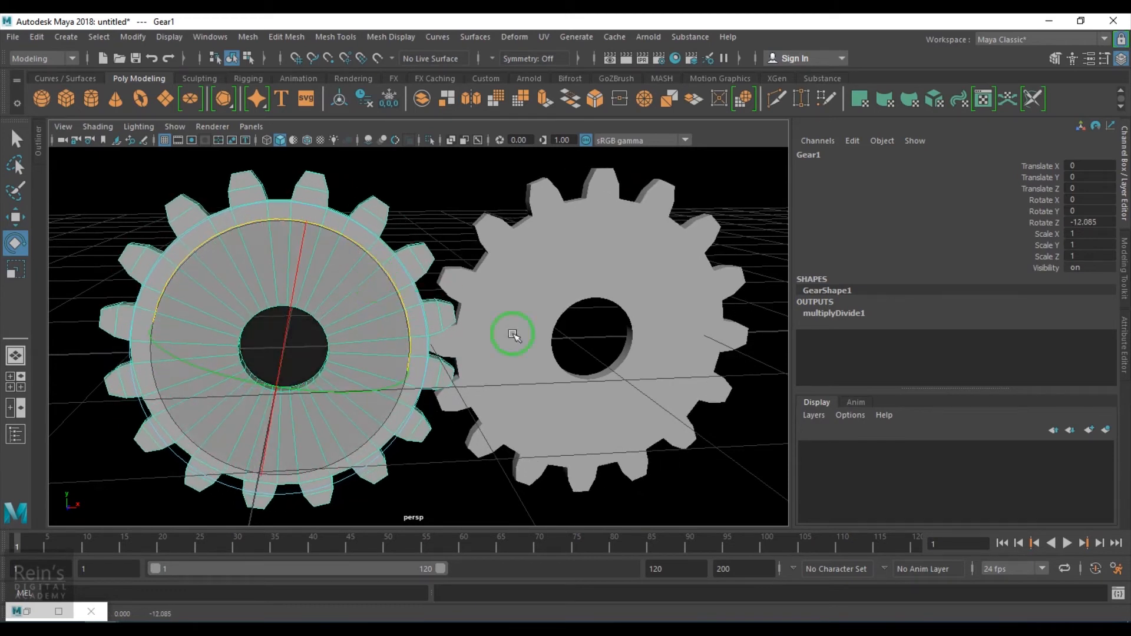
left_click(1101, 224)
type("12")
key("Return")
- Select Gear2 and examine the multiplyDivide node's input values
left_click(581, 291)
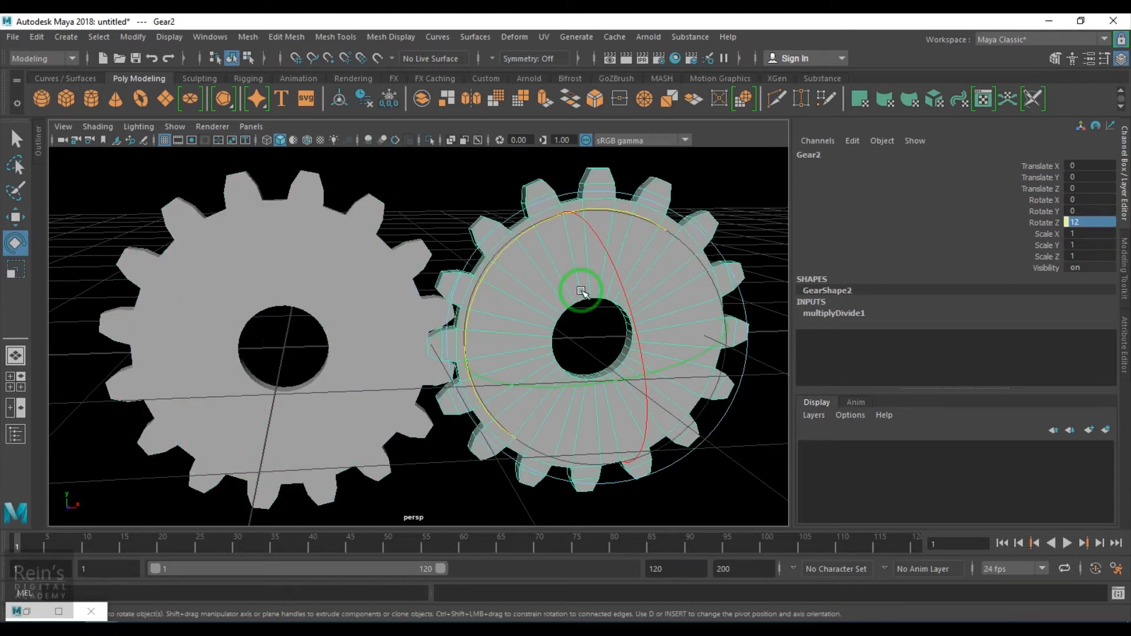
left_click(27, 612)
double_click(518, 182)
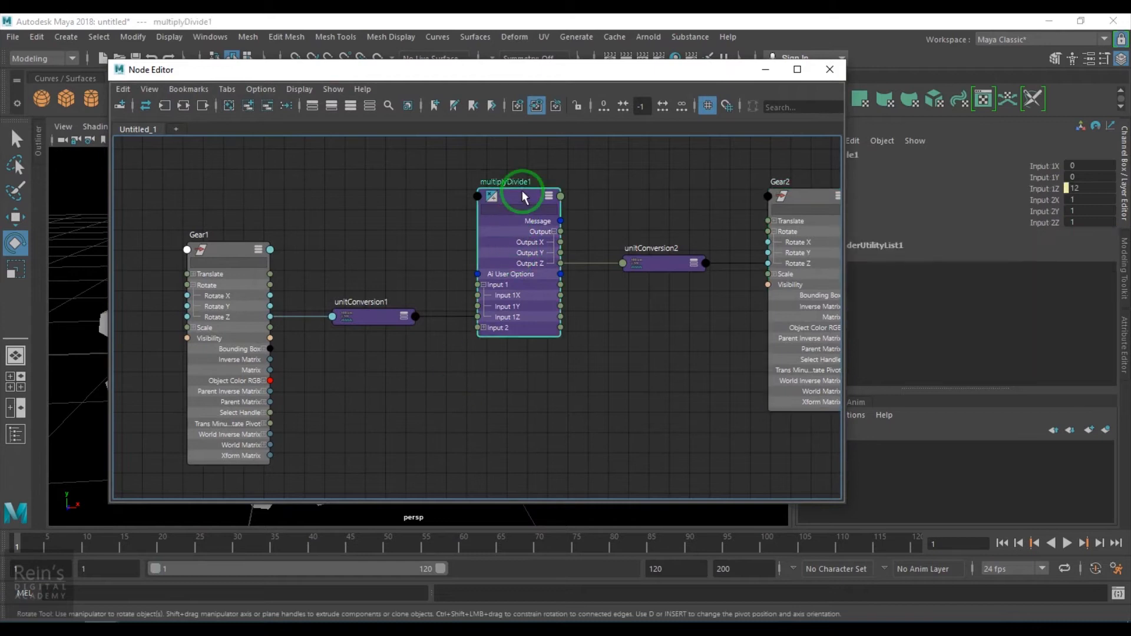
left_click(1044, 312)
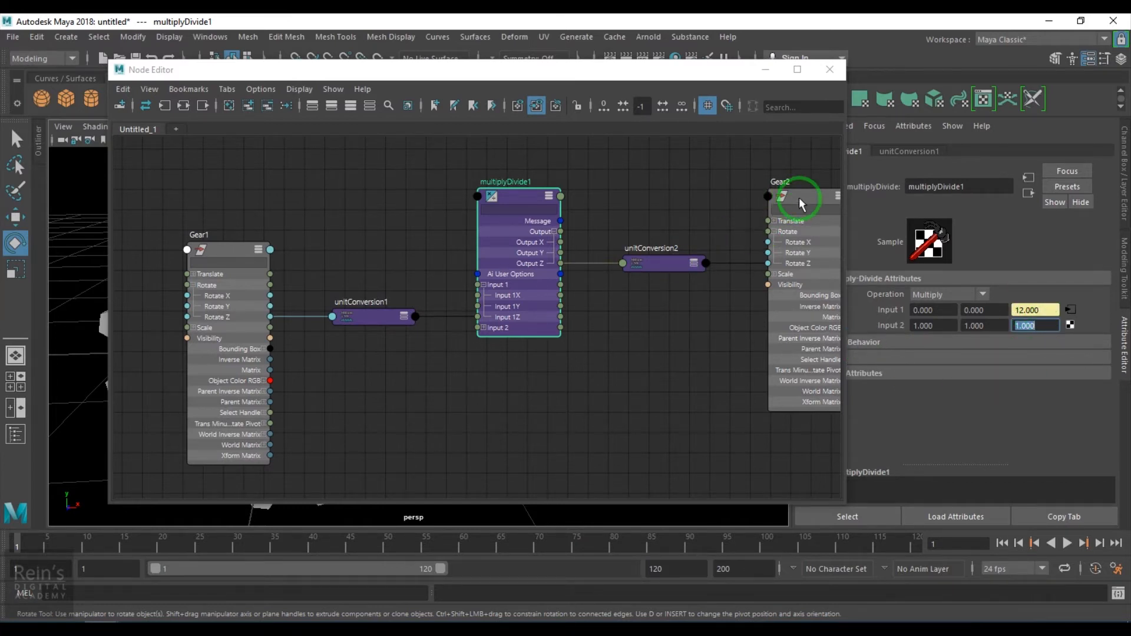
left_click_drag(801, 203, 764, 198)
left_click_drag(648, 70, 575, 550)
- Try rotating Gear1 to test how Gear2 follows
left_click(358, 291)
left_click_drag(354, 242, 391, 361)
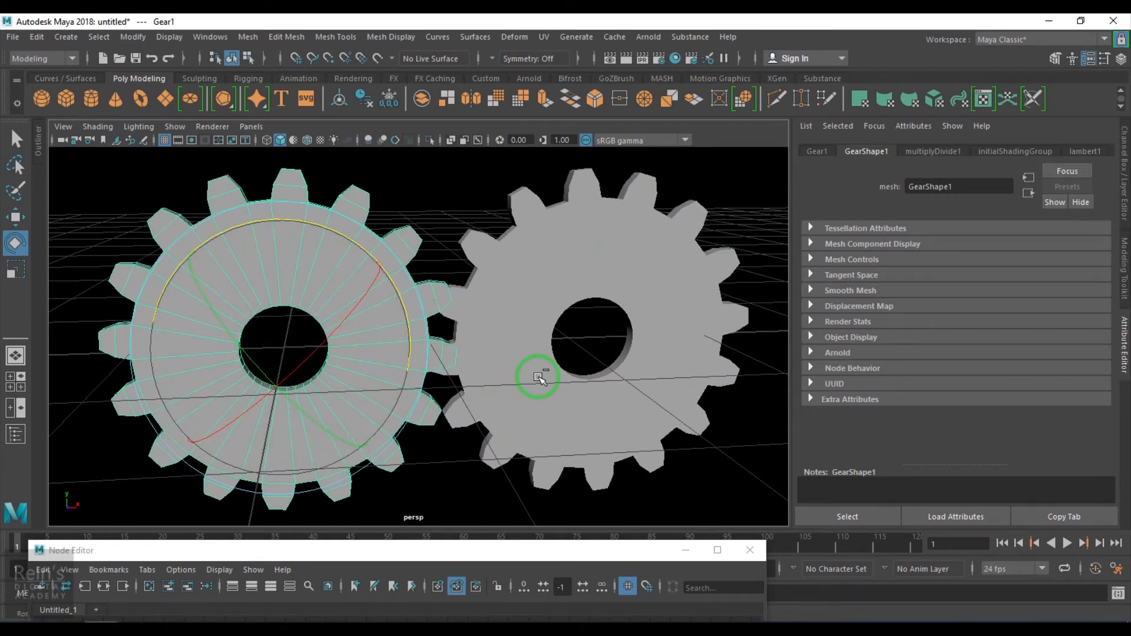
left_click_drag(518, 556, 542, 76)
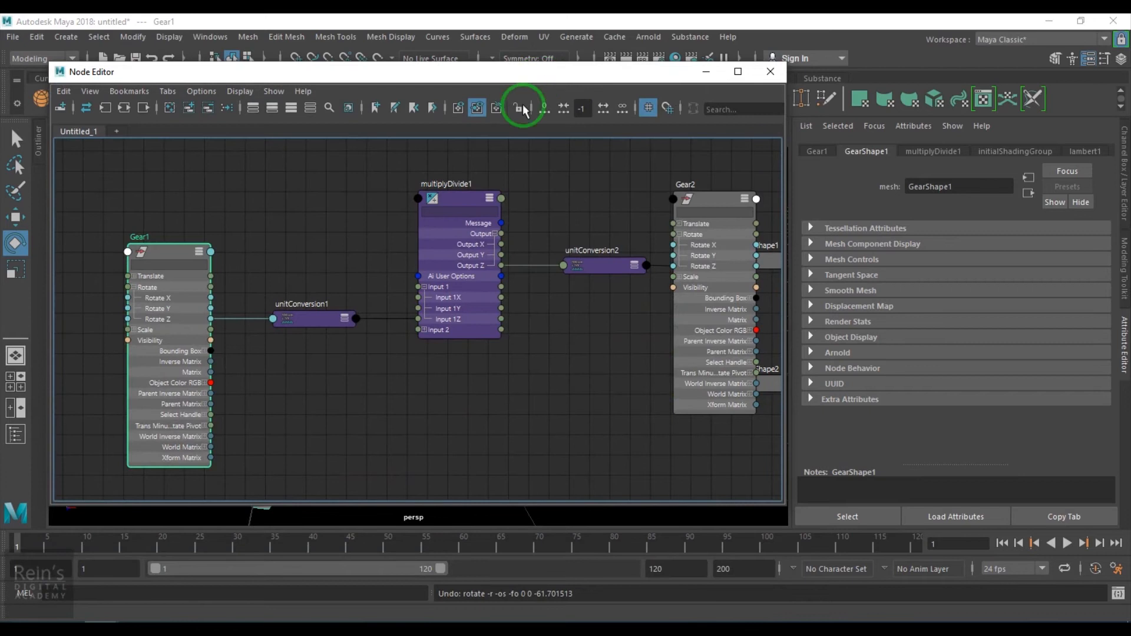
- Set the multiplyDivide node's Input 2 Z to -1
left_click(477, 202)
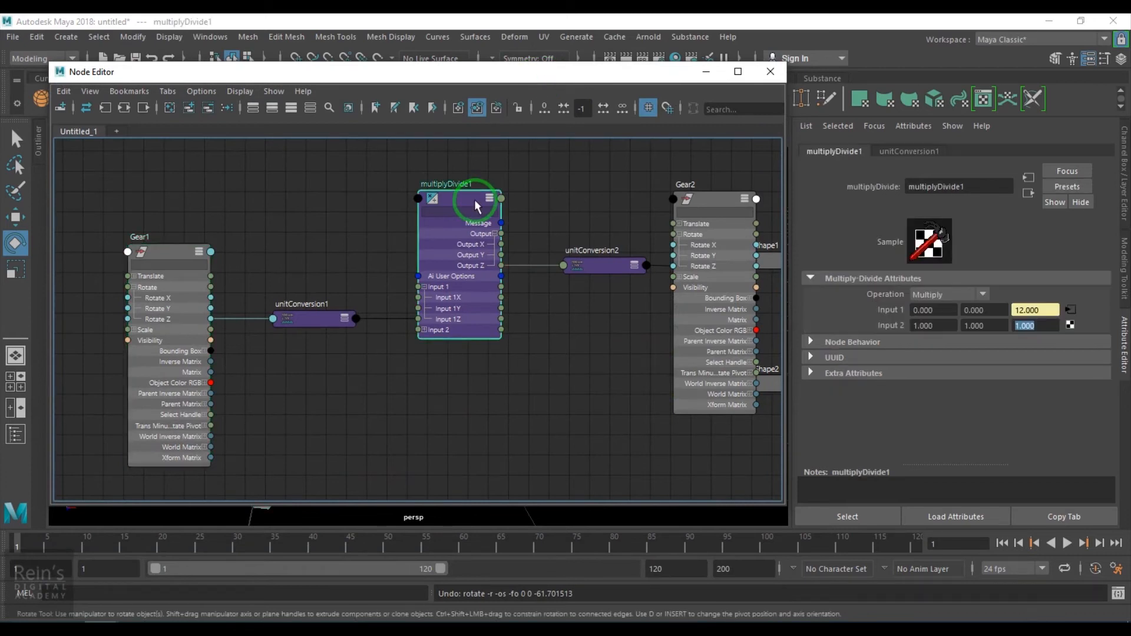
left_click(705, 77)
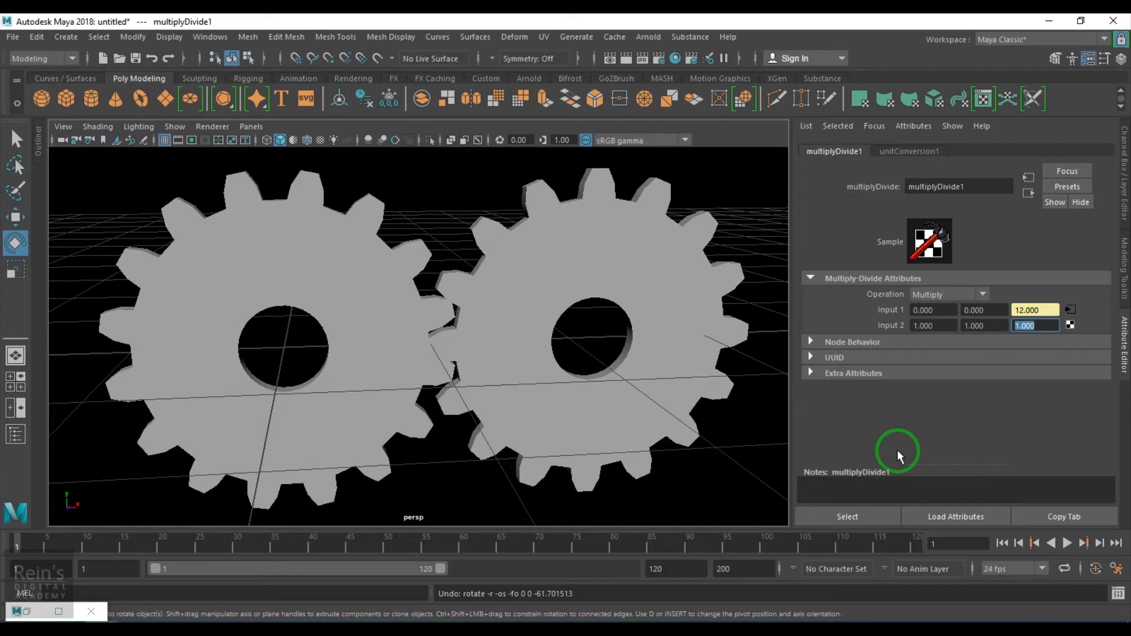
type("-1")
key("Return")
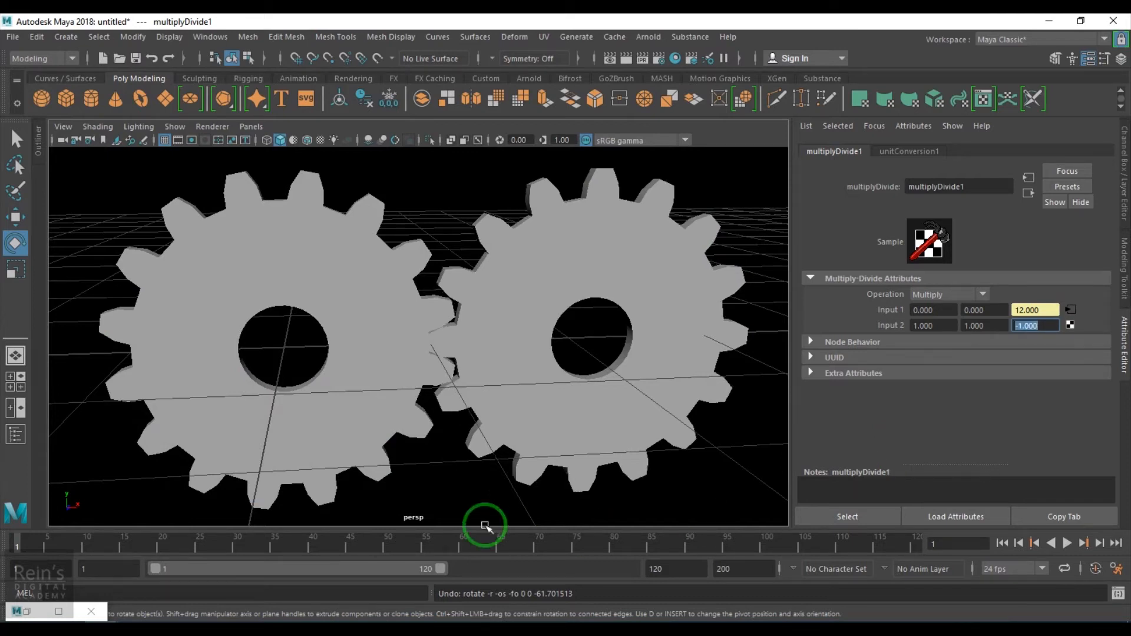
- Select both gears, add them to a new display layer, and hide that layer
left_click(383, 390)
left_click_drag(356, 240, 434, 372)
left_click(653, 502)
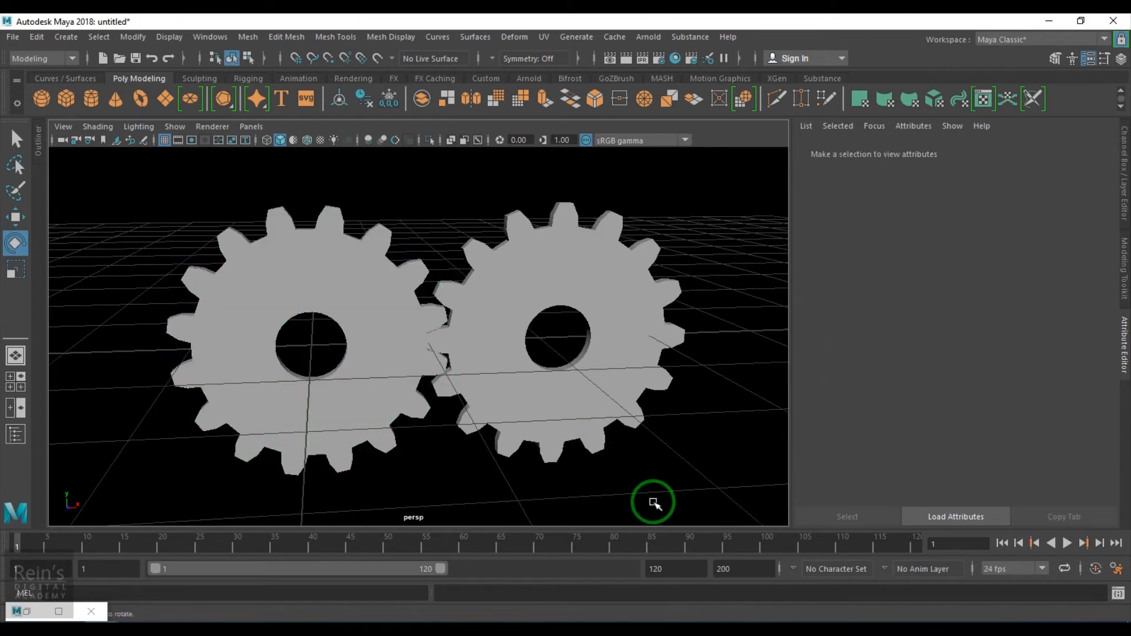
left_click(405, 186)
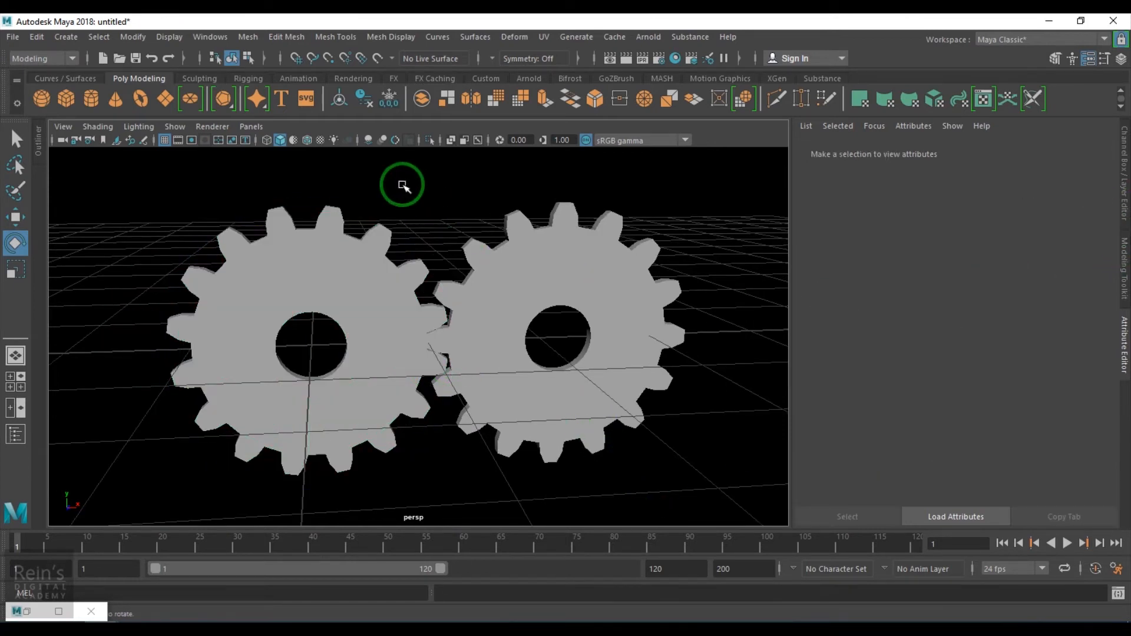
left_click(554, 393)
left_click(1124, 233)
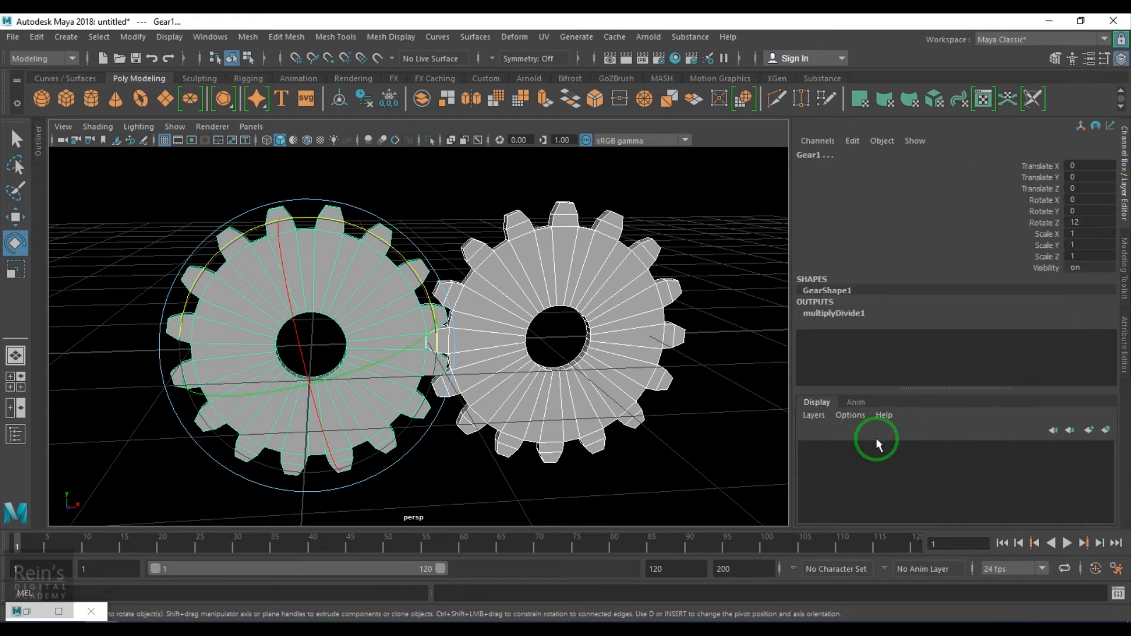
left_click(1105, 429)
left_click(808, 449)
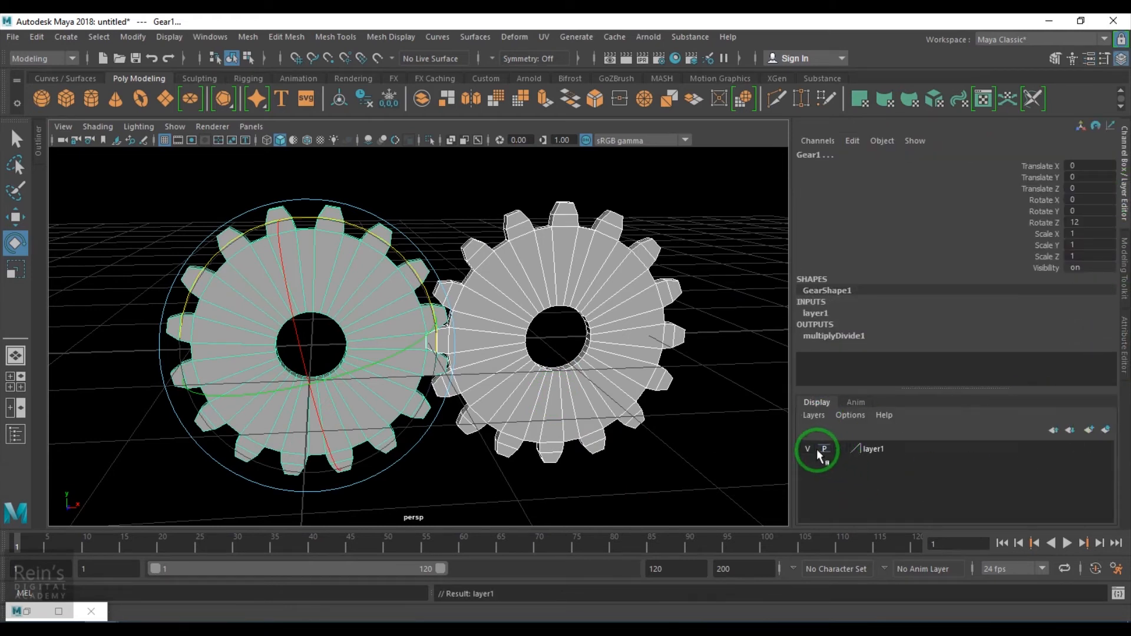
left_click(610, 446)
left_click_drag(298, 343, 310, 340, "alt")
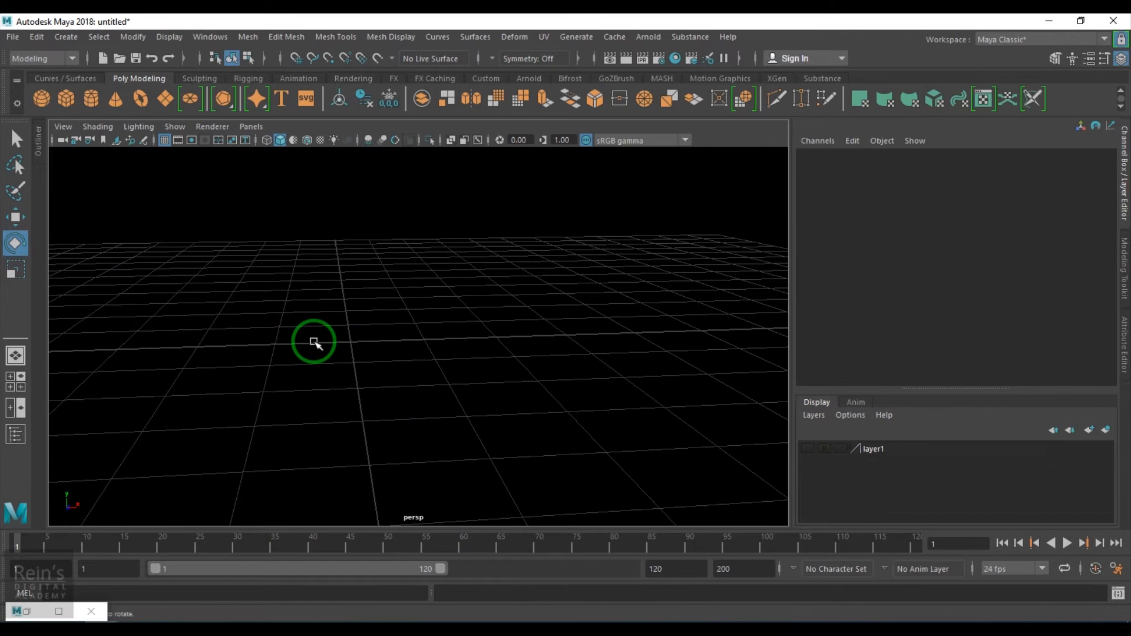
- Create a polygon Gear primitive and rotate it 90 degrees about X
left_click(80, 37)
left_click(78, 37)
mouse_move(158, 87)
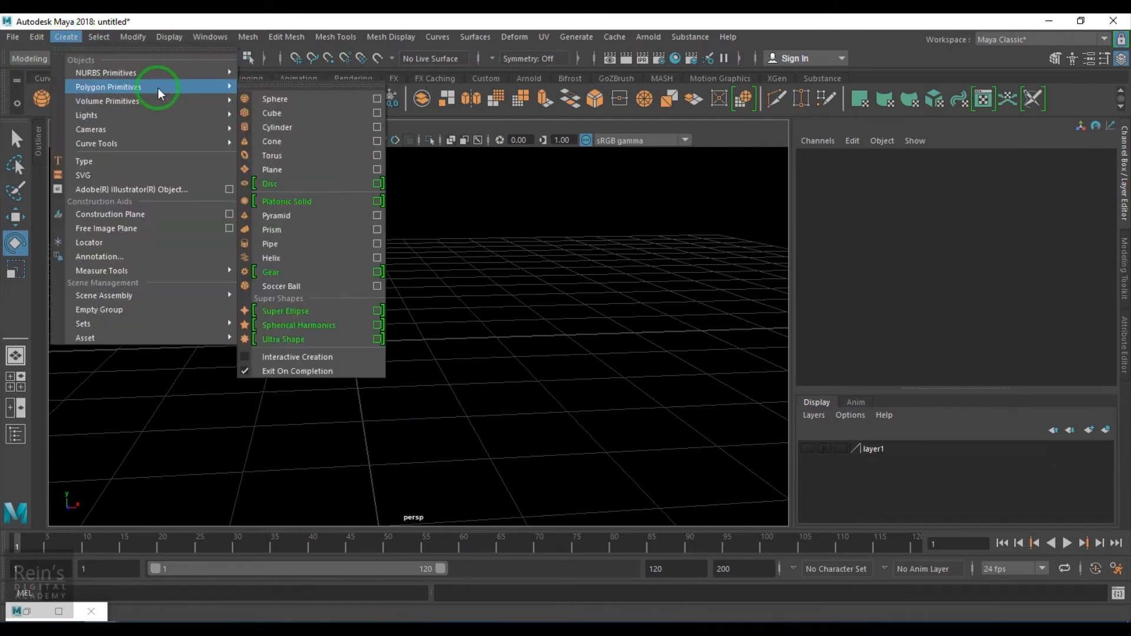
left_click(310, 271)
left_click_drag(406, 412, 329, 367, "alt")
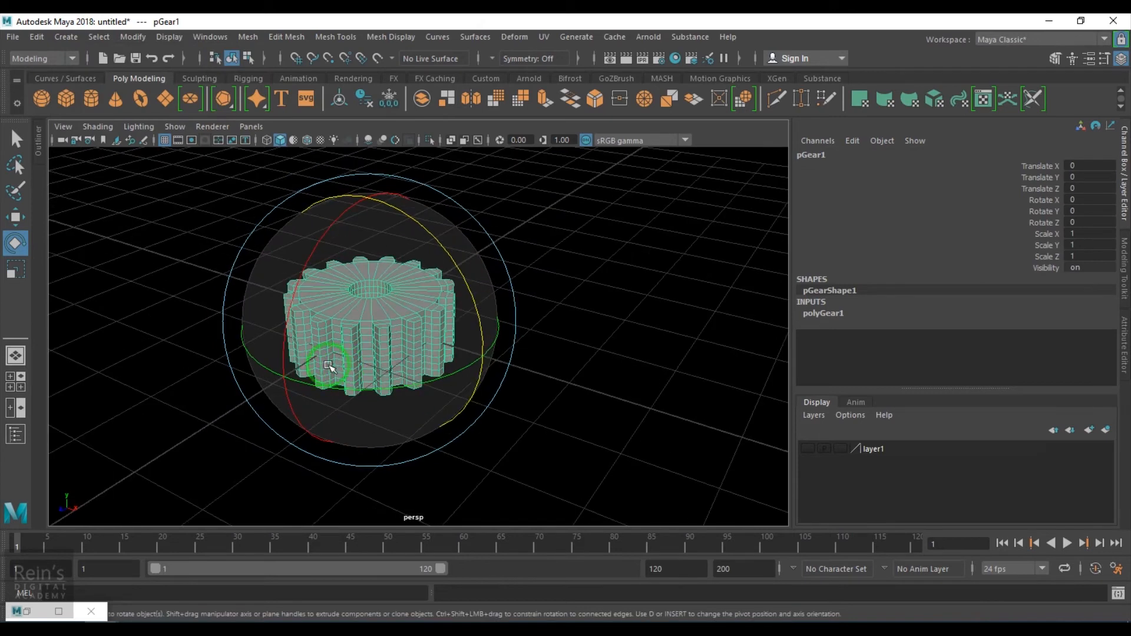
left_click_drag(328, 285, 297, 323)
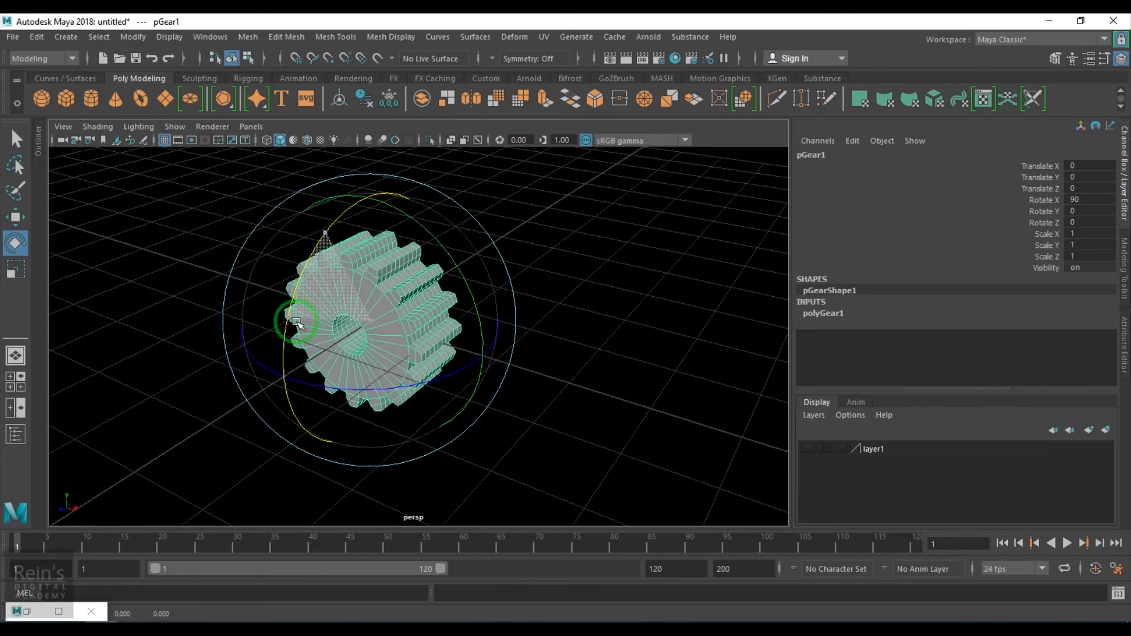
- Set the gear's polyGear Height to 0.1
left_click(822, 311)
left_click(1096, 358)
type("0.1")
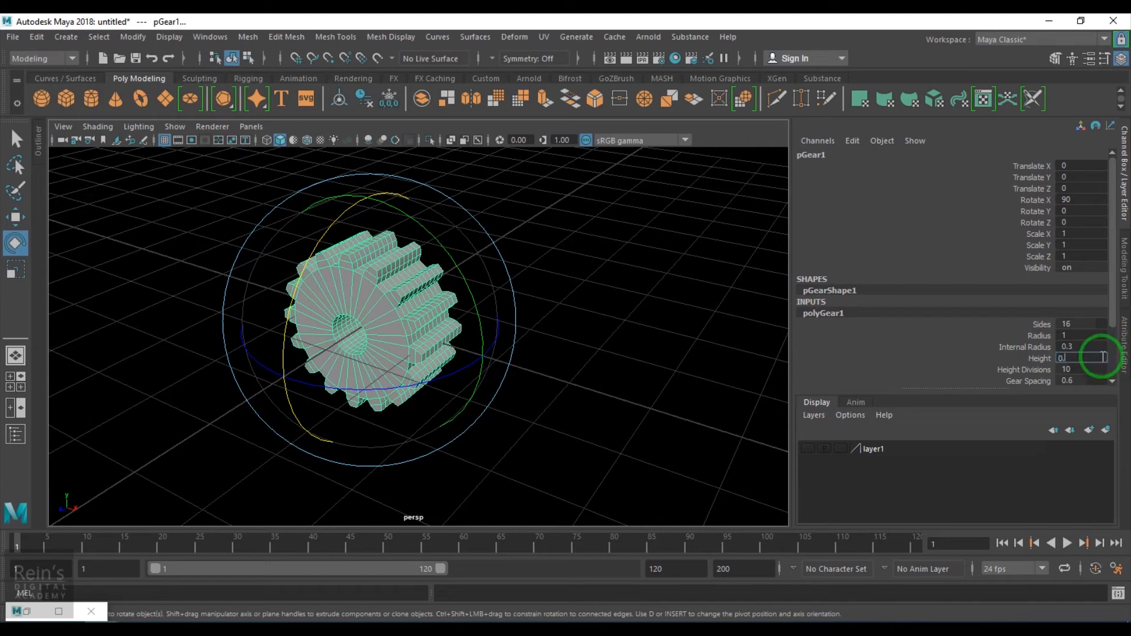
key("Return")
key("Return")
- Select the gear and duplicate it
left_click(698, 396)
scroll(351, 371, "up", 3)
left_click_drag(351, 371, 398, 325, "alt")
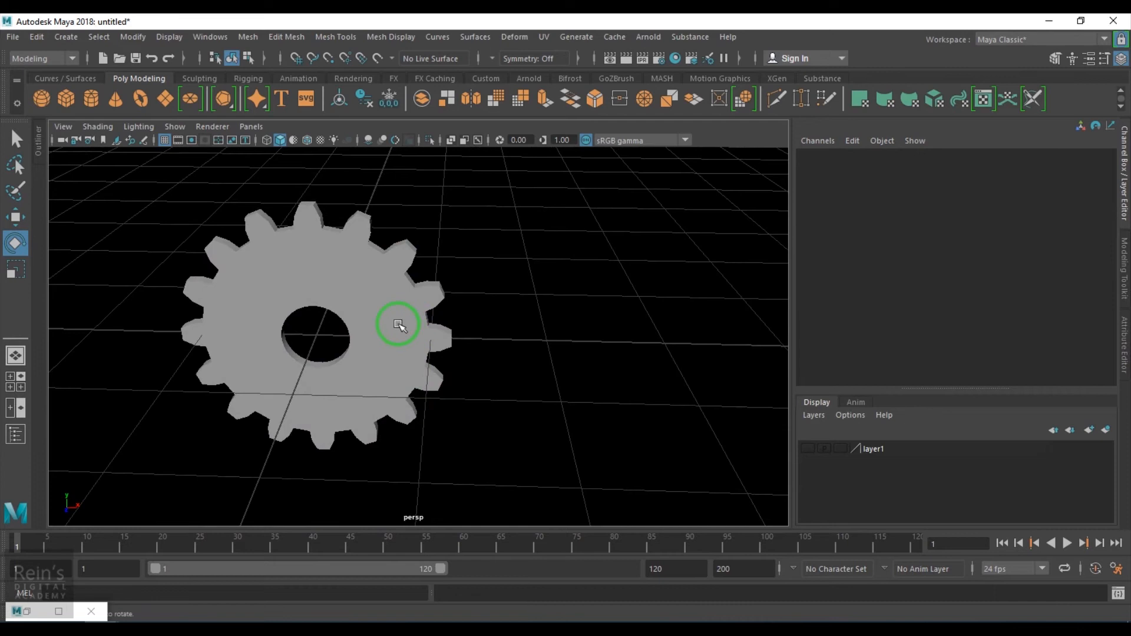
left_click(399, 324)
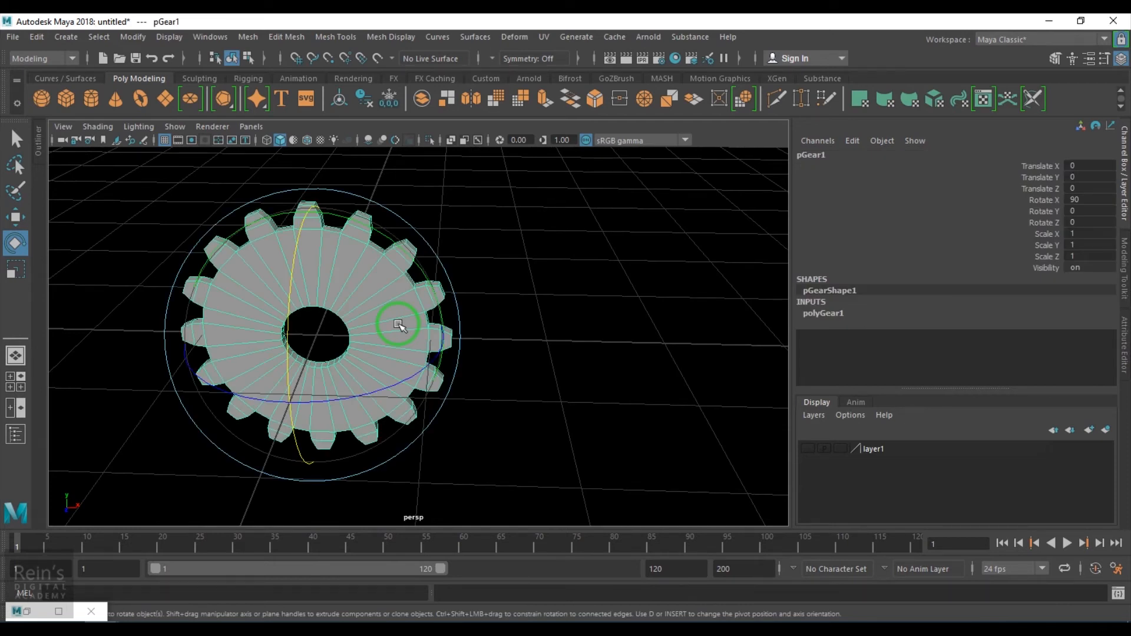
key("ctrl+d")
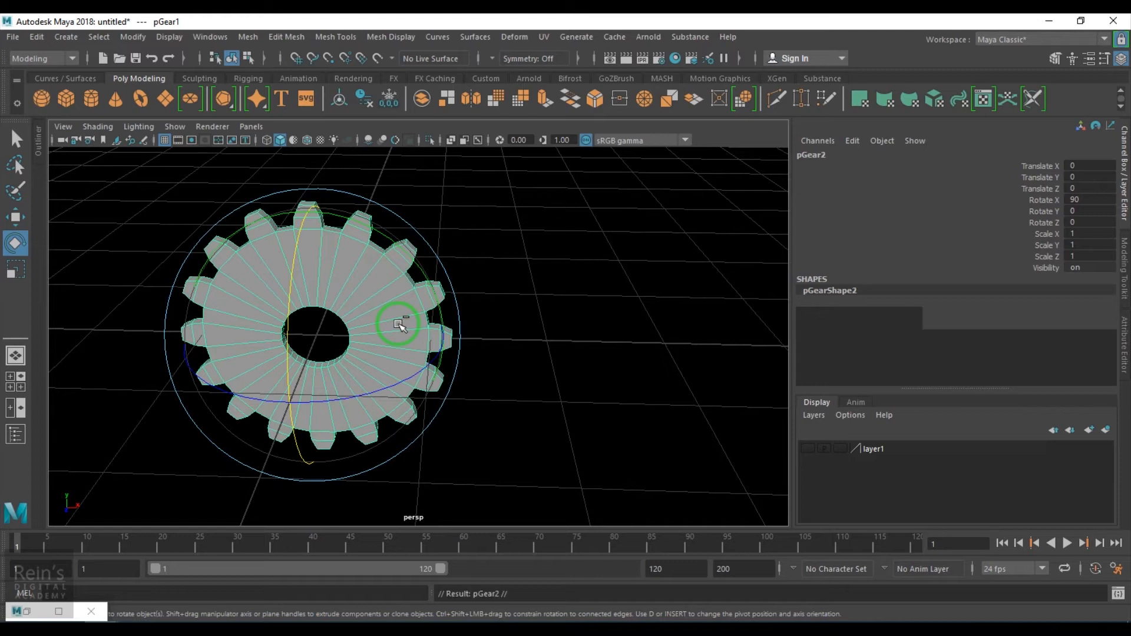
- Open the Outliner, select pGear1 and move it along X to about 3
left_click(213, 37)
left_click(238, 187)
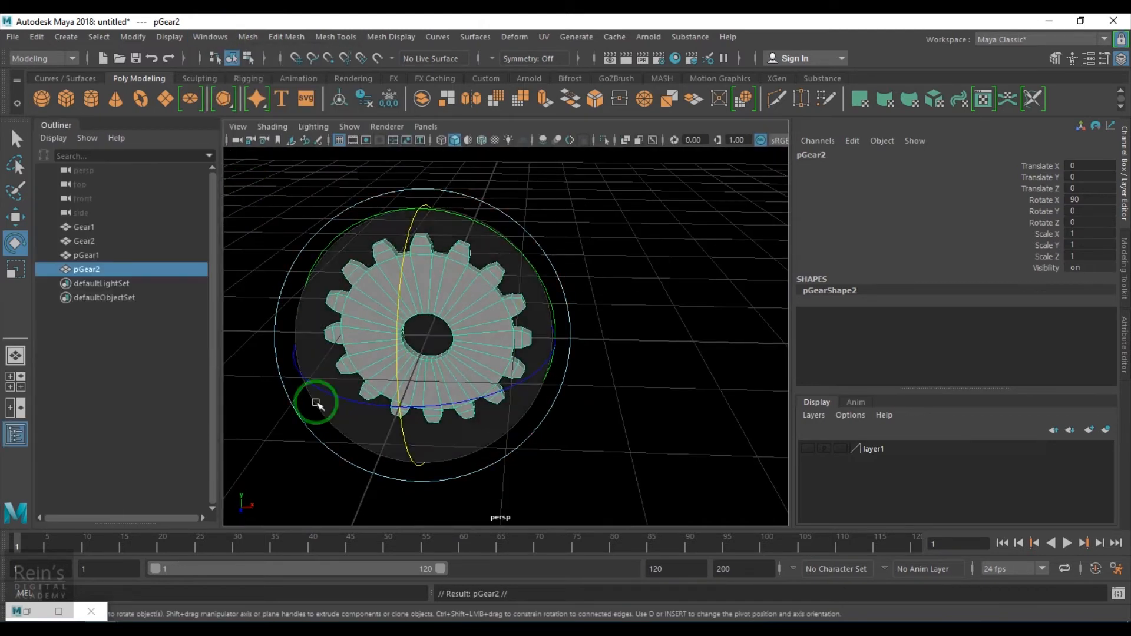
left_click(86, 255)
key("w")
left_click_drag(532, 342, 817, 403)
middle_click_drag(691, 430, 654, 437, "alt")
left_click(59, 124)
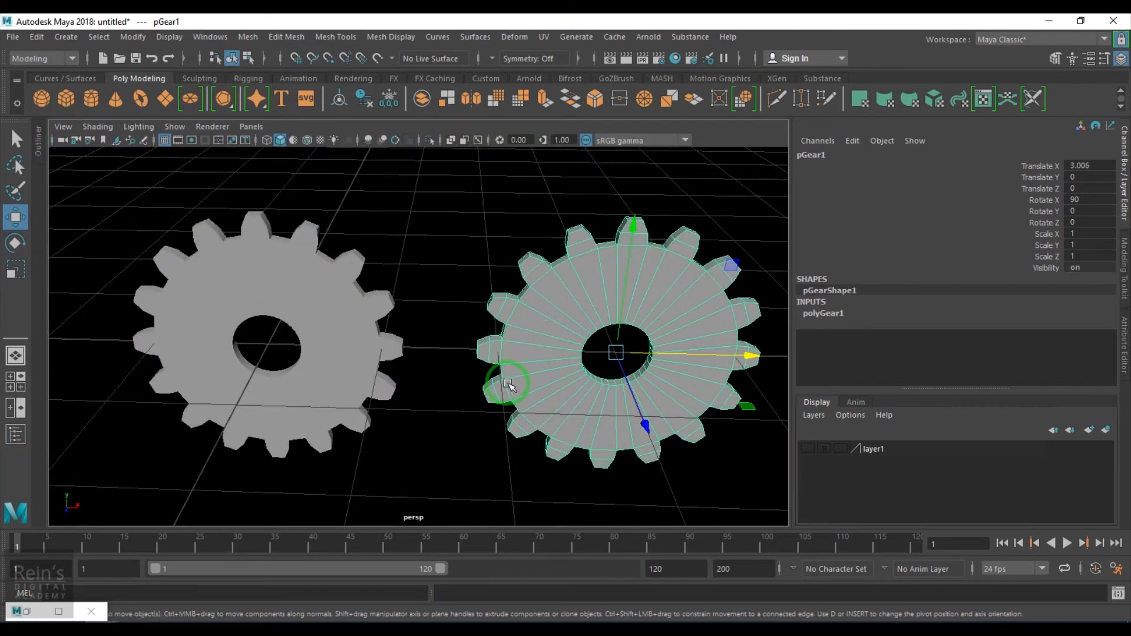
- Set pGear1's Radius to 5 and move it along X to about 6.5
scroll(539, 391, "down", 5)
middle_click_drag(541, 392, 490, 393, "alt")
left_click(831, 315)
scroll(1099, 359, "down", 3)
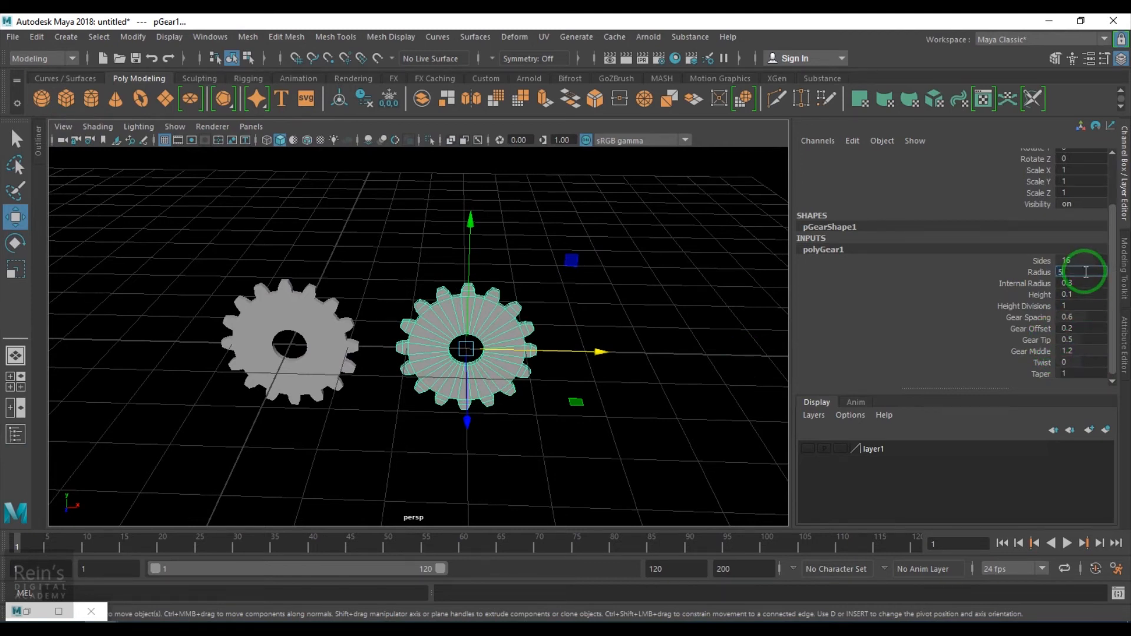
type("5")
key("Return")
scroll(574, 392, "down", 3)
middle_click_drag(543, 357, 683, 356, "alt")
scroll(538, 379, "up", 3)
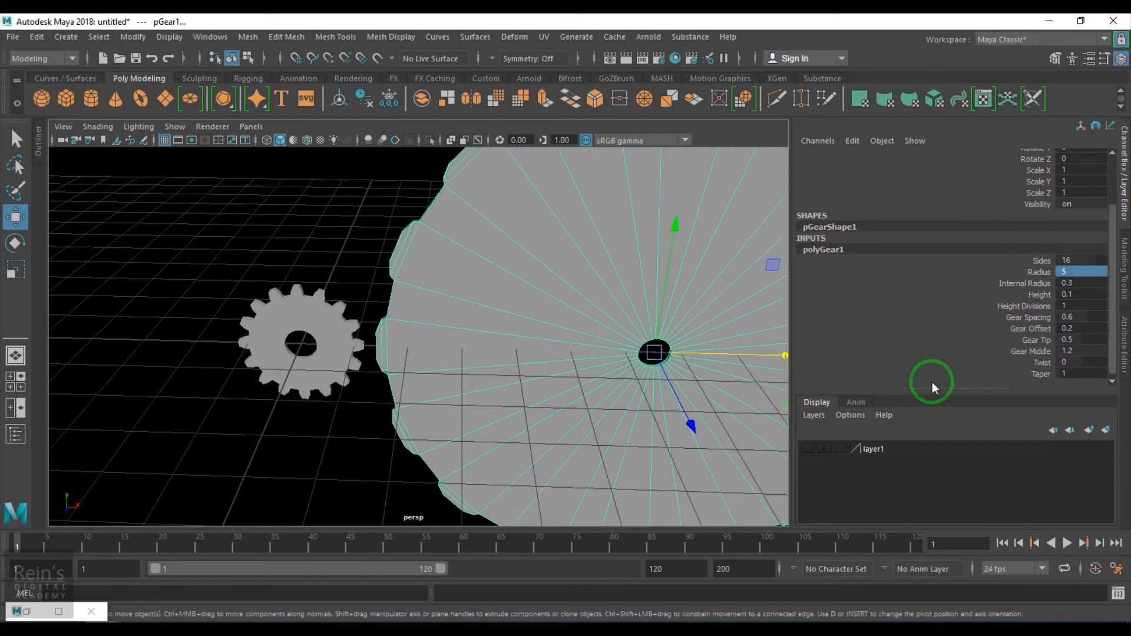
- Set the large gear's Sides to 80
double_click(1069, 263)
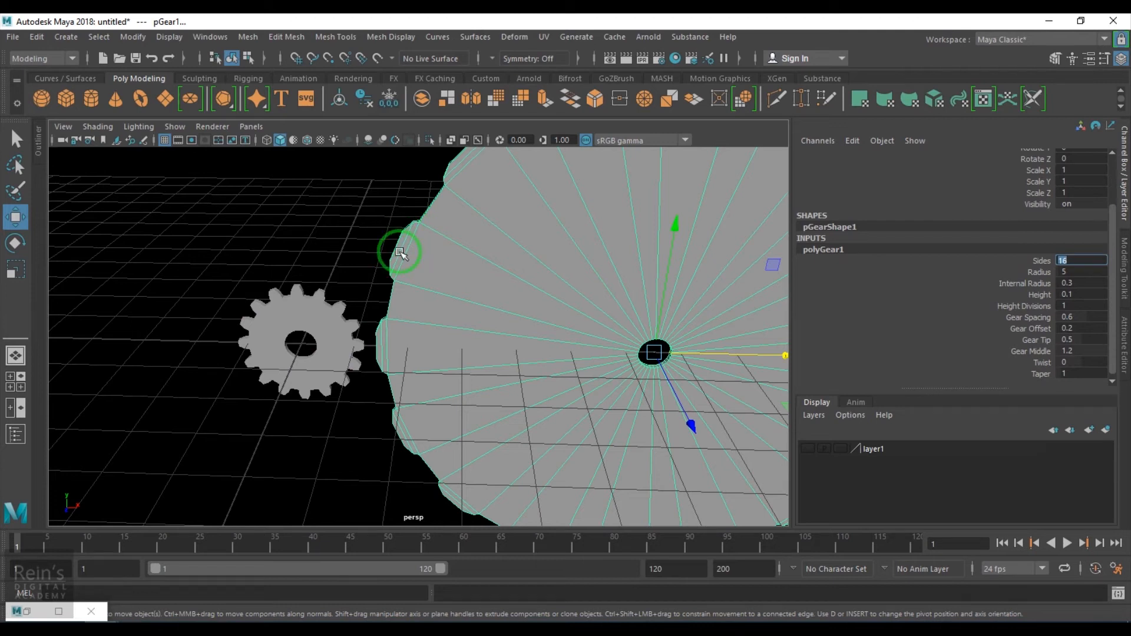
left_click(330, 321)
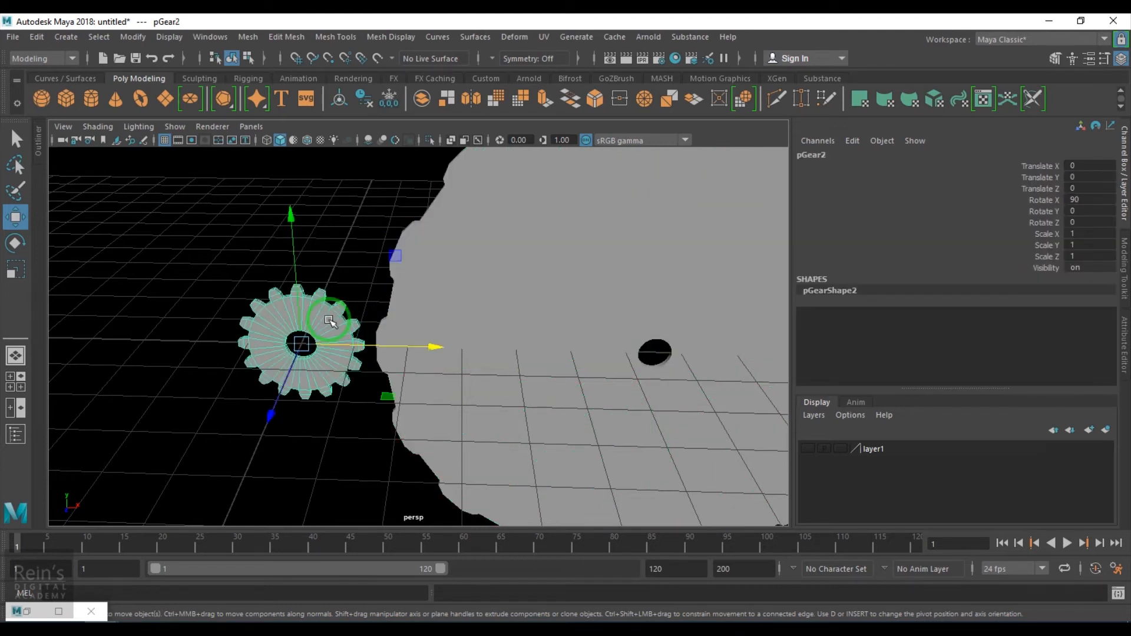
left_click(506, 320)
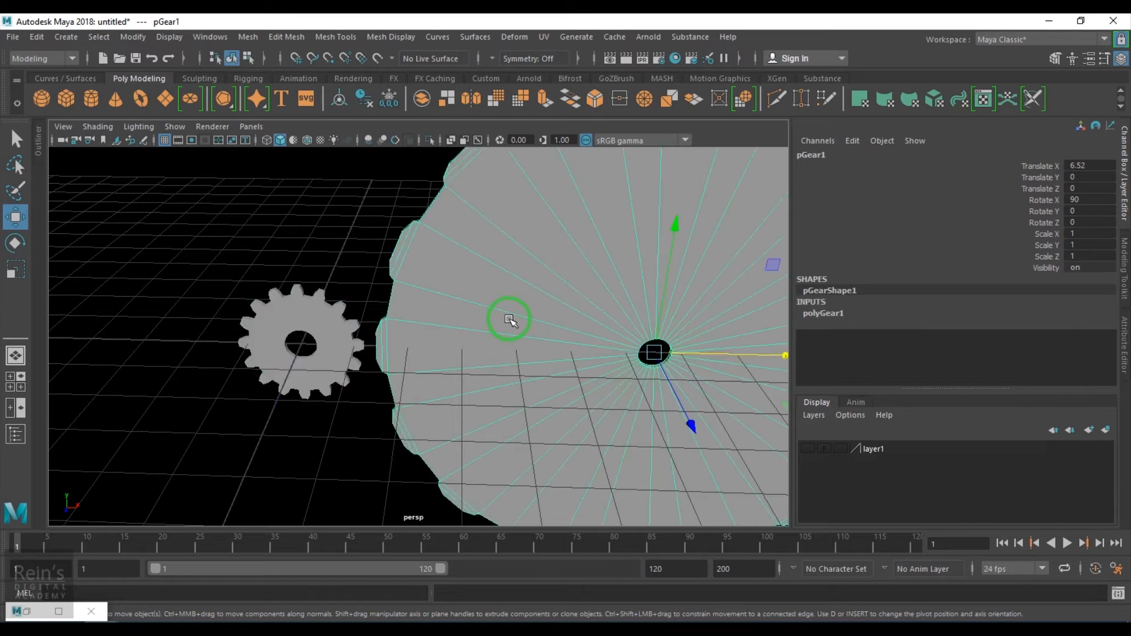
left_click(824, 316)
left_click(1090, 323)
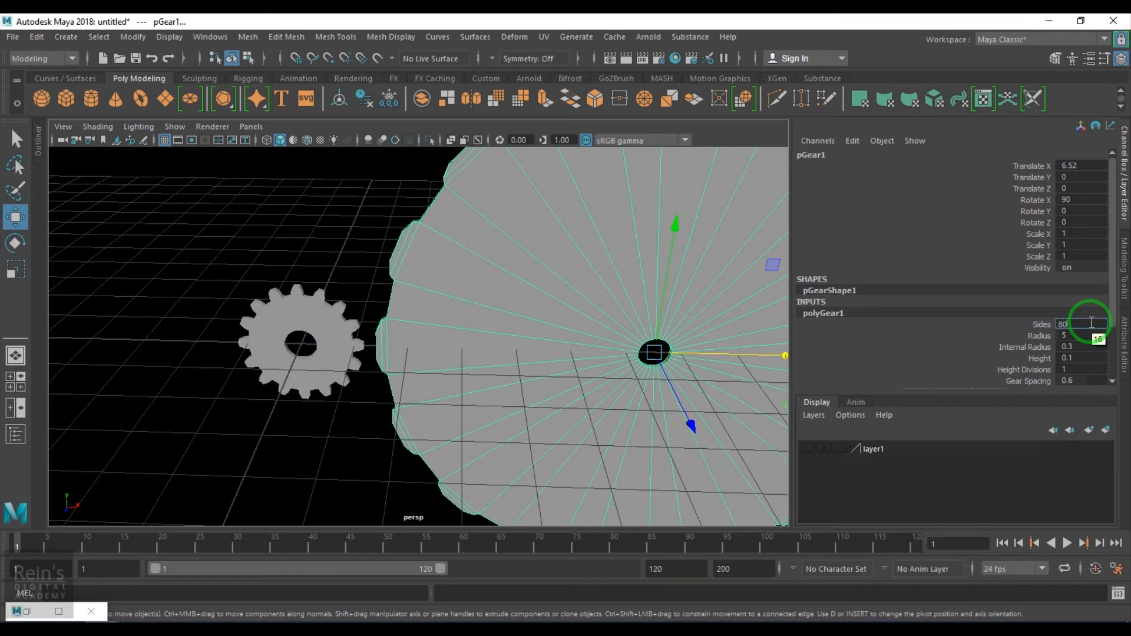
type("80")
key("Return")
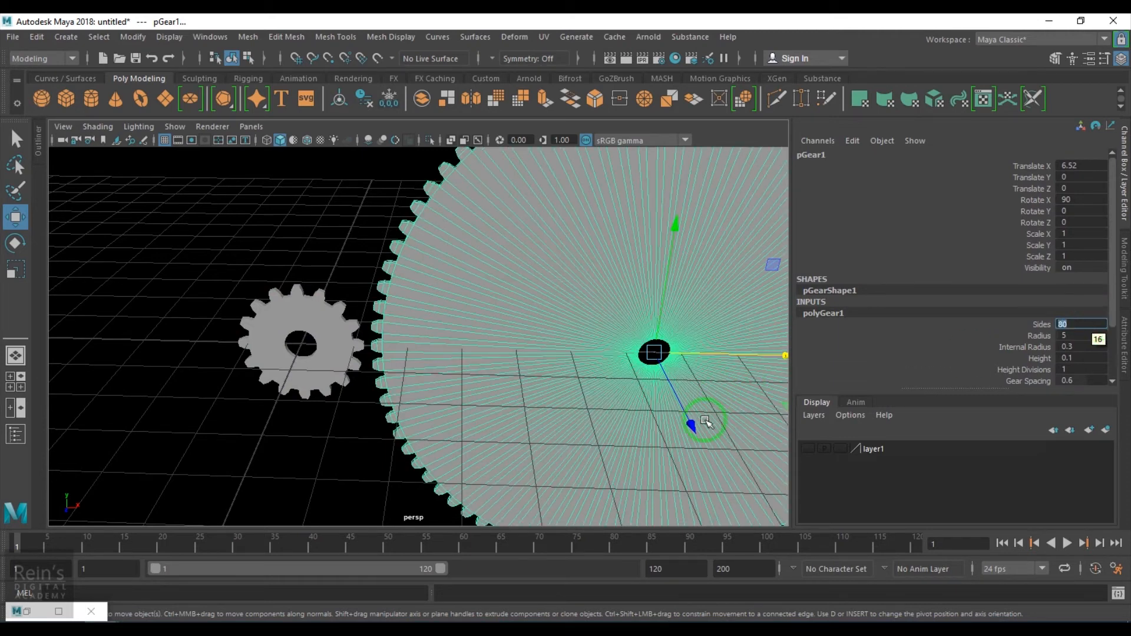
- Move the large gear along X to about 6.27 so its teeth meet the small gear
left_click_drag(613, 448, 641, 450, "alt")
right_click_drag(641, 450, 705, 442, "alt")
left_click_drag(765, 335, 748, 350)
right_click_drag(693, 386, 640, 480, "alt")
- Open Calculator and compute 360 ÷ 80, then divide the result by 2
key("super+r")
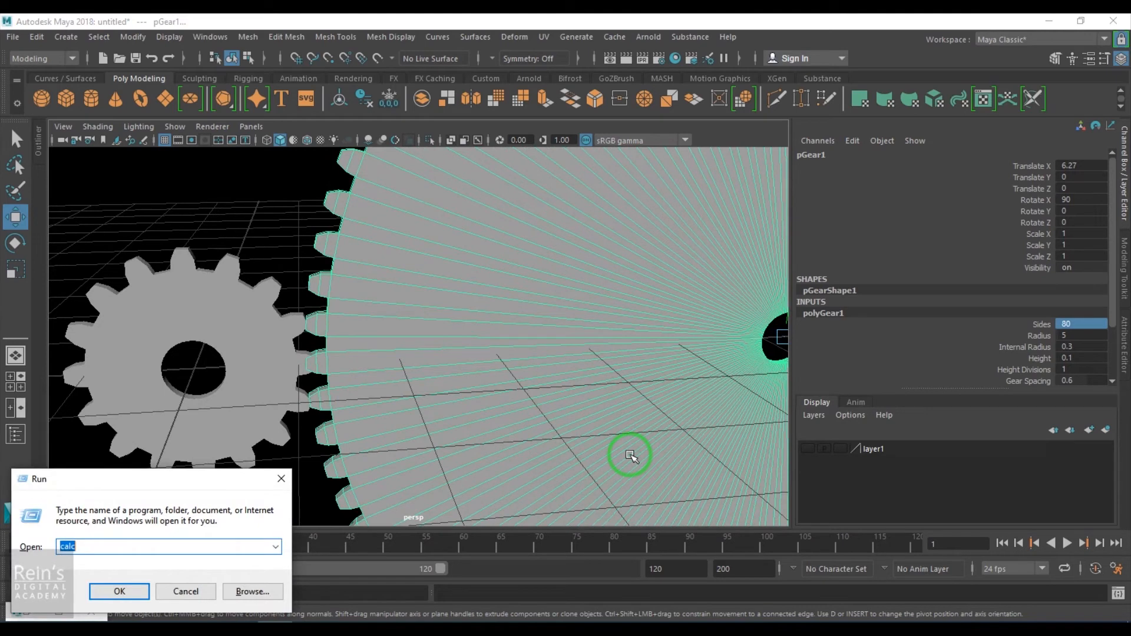
key("Return")
type("360 ÷ ")
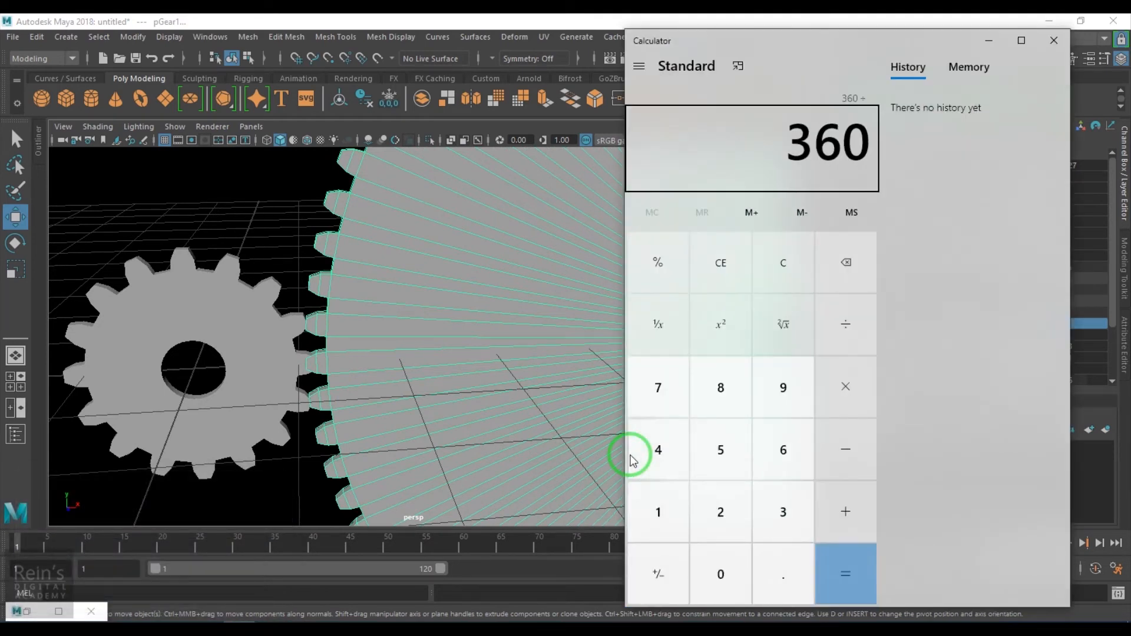
type("80")
key("Return")
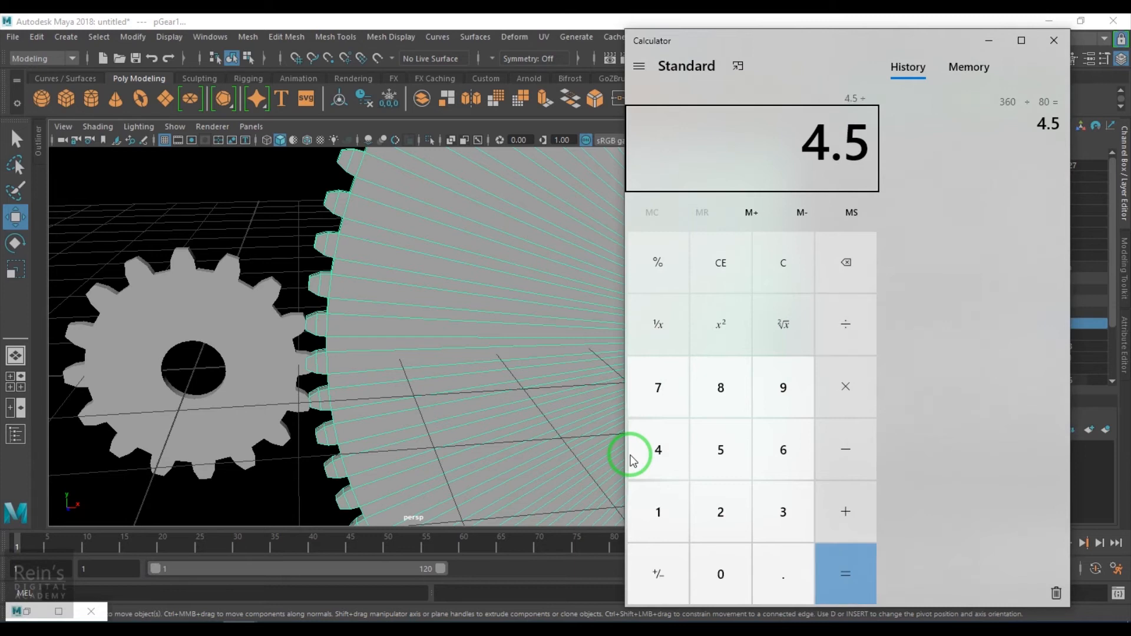
type("2")
key("Return")
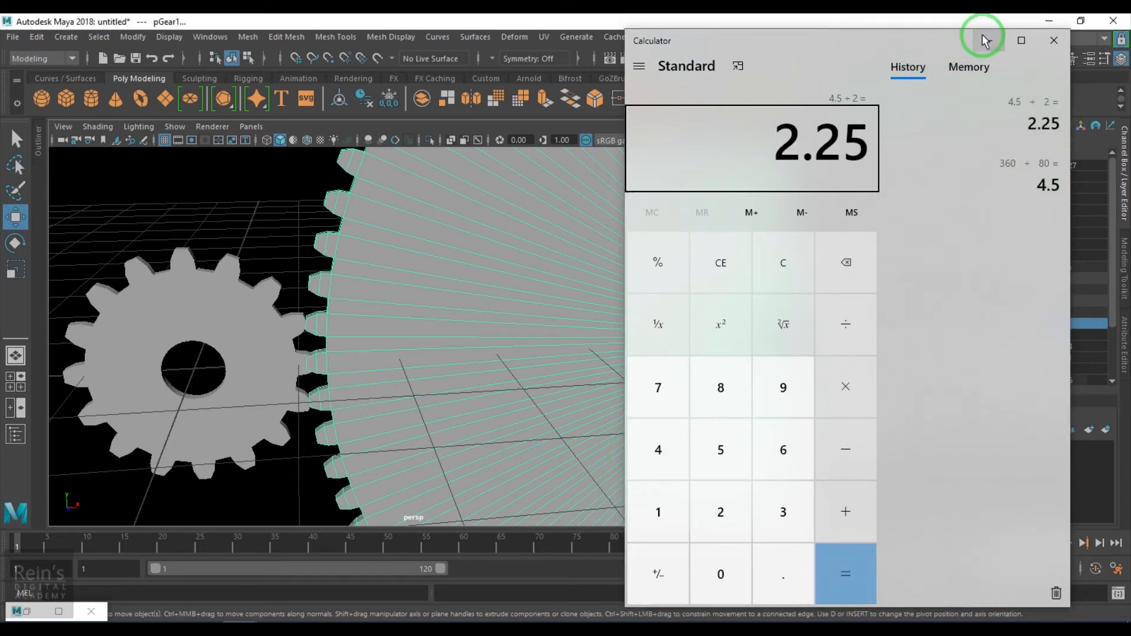
- Set the large gear's Rotate Z to 2.25
left_click(985, 40)
left_click(1097, 220)
type("2.25")
key("Return")
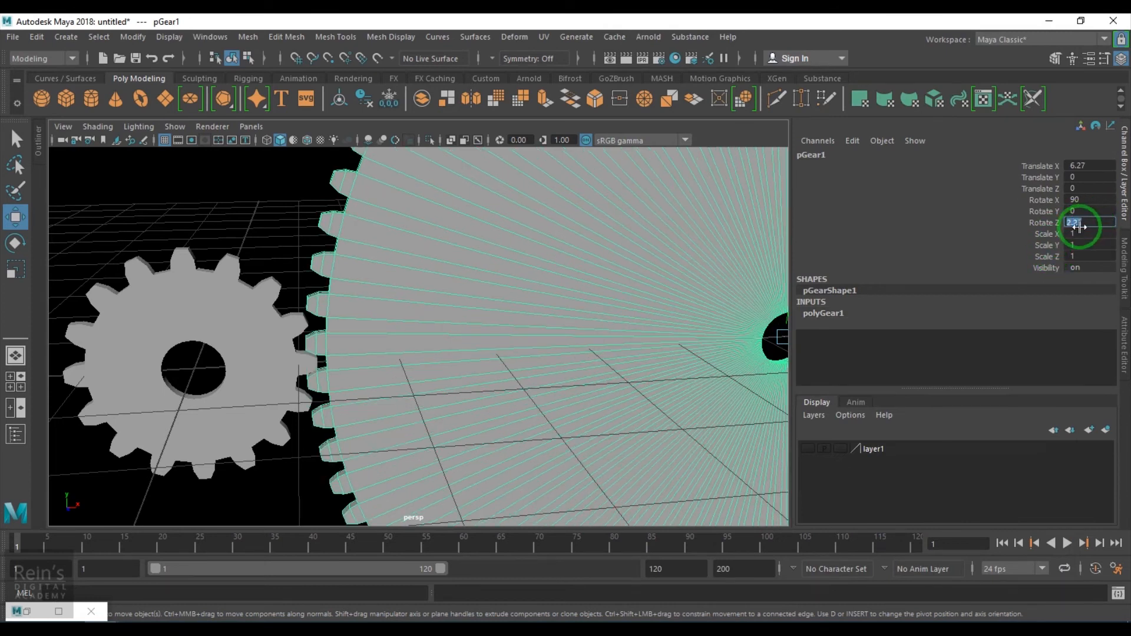
- Nudge the large gear to about 6.2 on X, then select both gears and delete their history
left_click_drag(535, 391, 582, 352, "alt")
left_click_drag(745, 324, 741, 333)
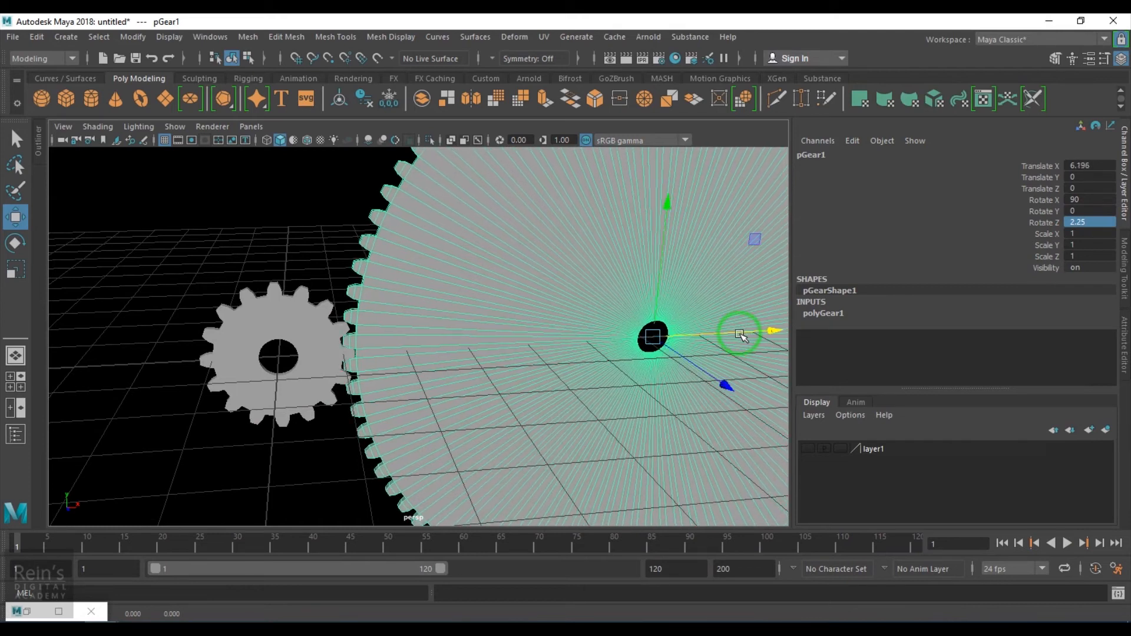
left_click(266, 441)
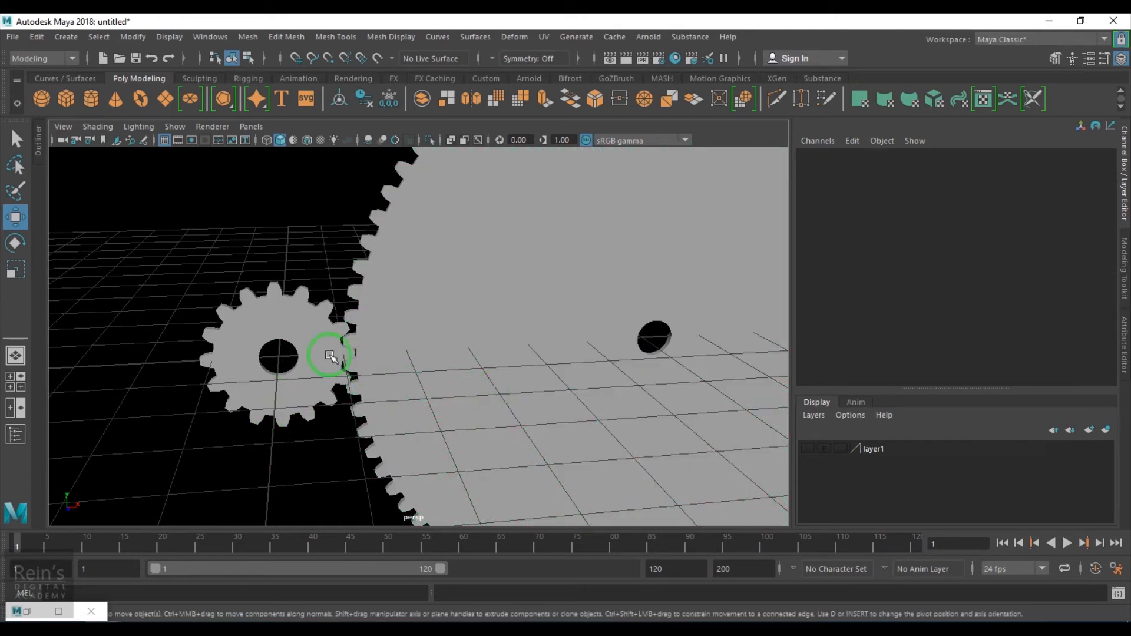
left_click(365, 367)
left_click(435, 384)
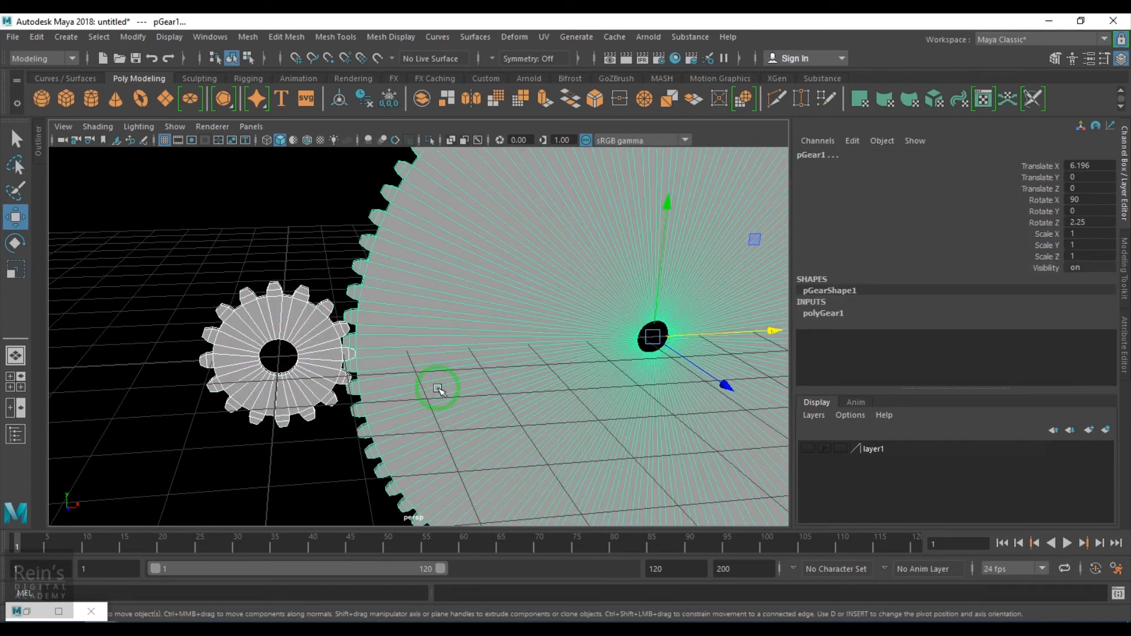
left_click(36, 37)
mouse_move(188, 204)
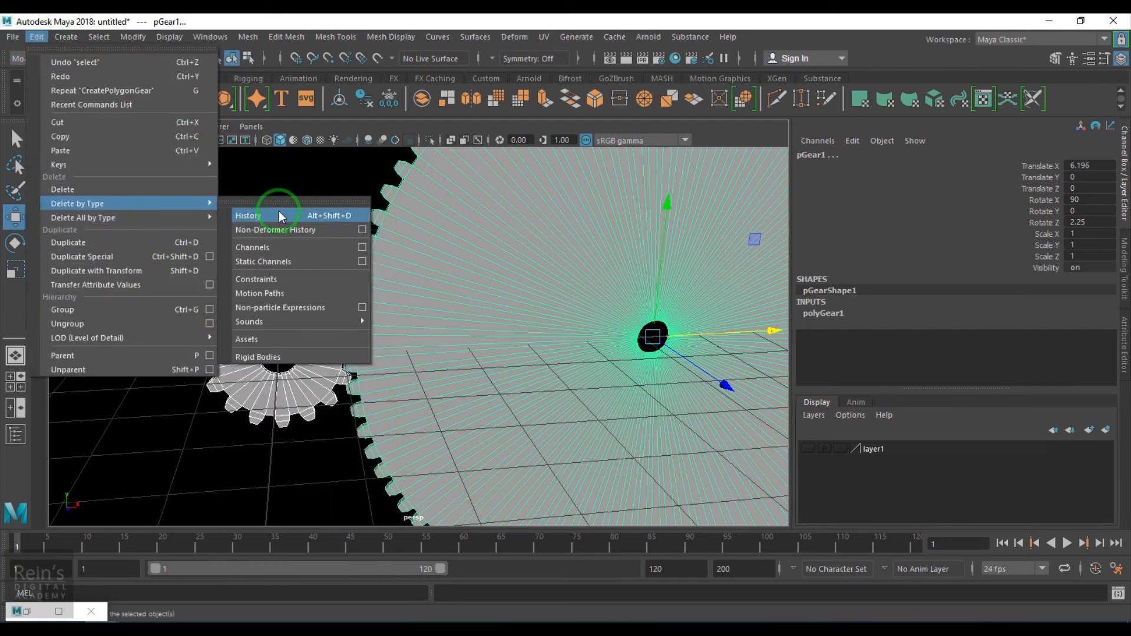
left_click(281, 216)
- Freeze transformations on both gears
left_click(140, 40)
left_click(166, 102)
scroll(454, 433, "down", 4)
left_click_drag(454, 433, 420, 408, "alt")
scroll(421, 408, "up", 3)
- Rename the small gear to small_Gear
left_click(321, 397)
left_click(800, 156)
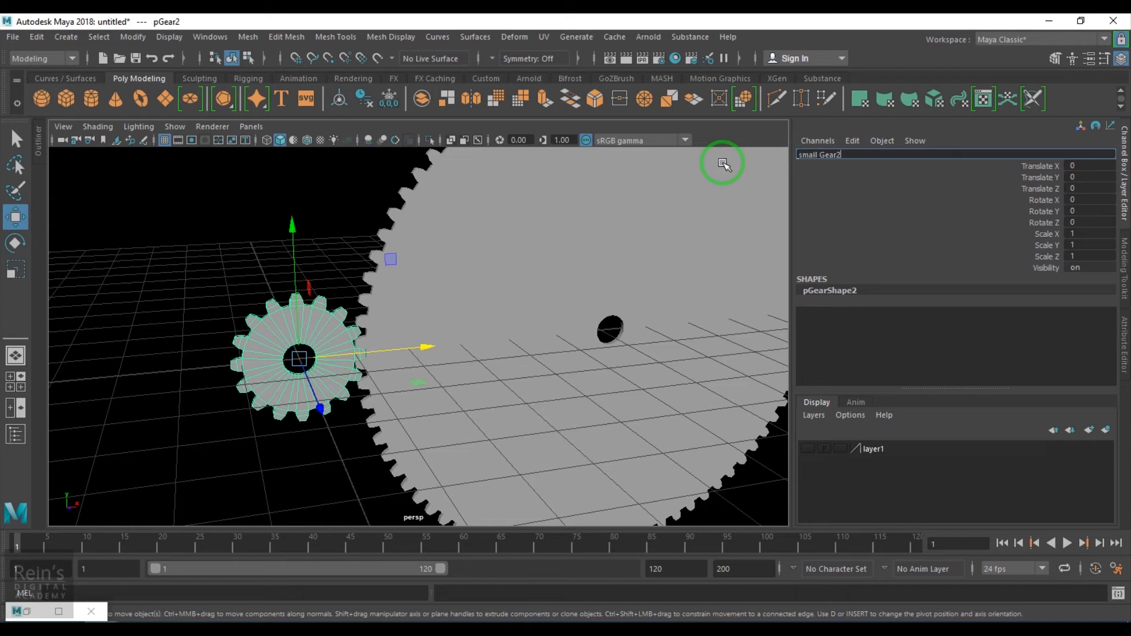
key("BackSpace")
key("Return")
- Rename the large gear to big_Gear
left_click(551, 277)
left_click(813, 154)
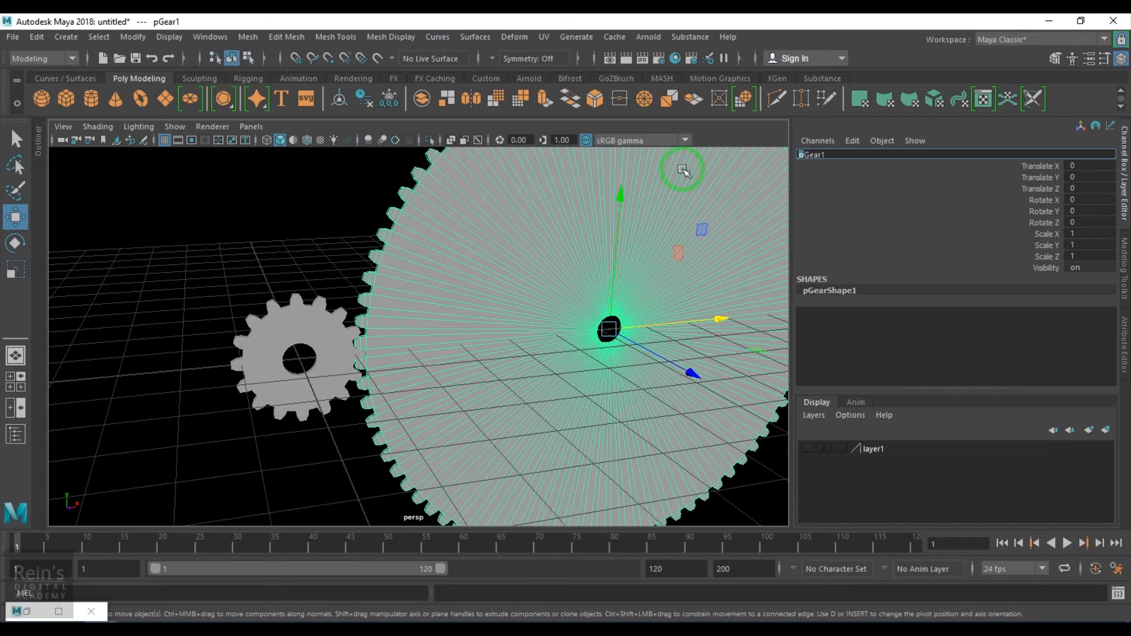
left_click(836, 155)
key("BackSpace")
key("Return")
- Test-rotate the small gear and undo the rotation
left_click(212, 323)
scroll(283, 340, "up", 3)
left_click(270, 329)
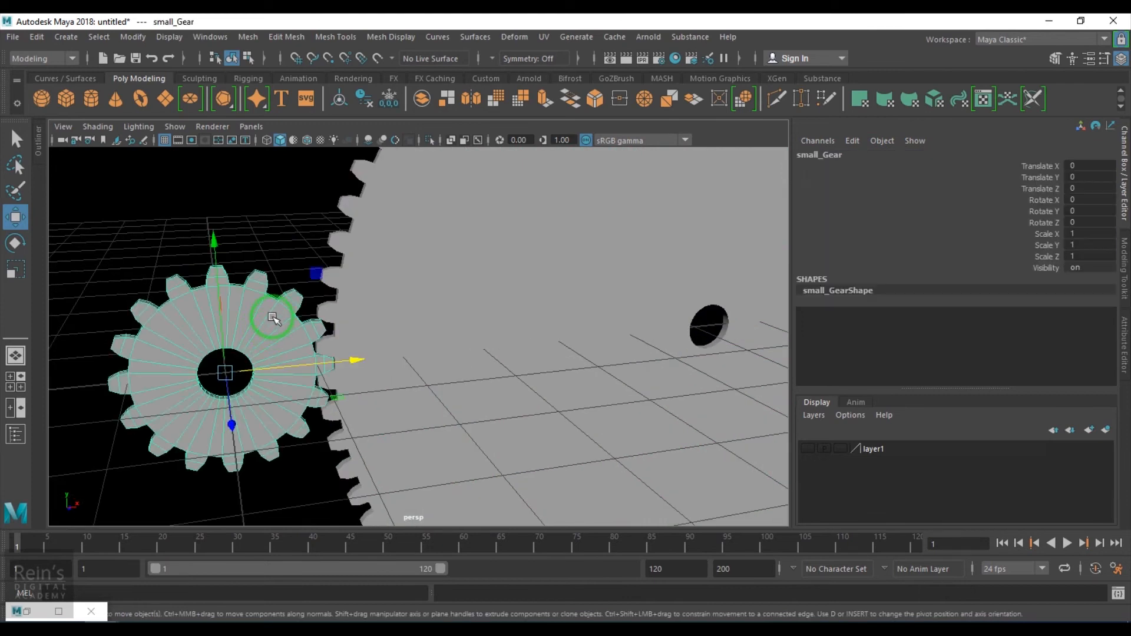
key("e")
left_click_drag(303, 275, 323, 349)
key("ctrl+z")
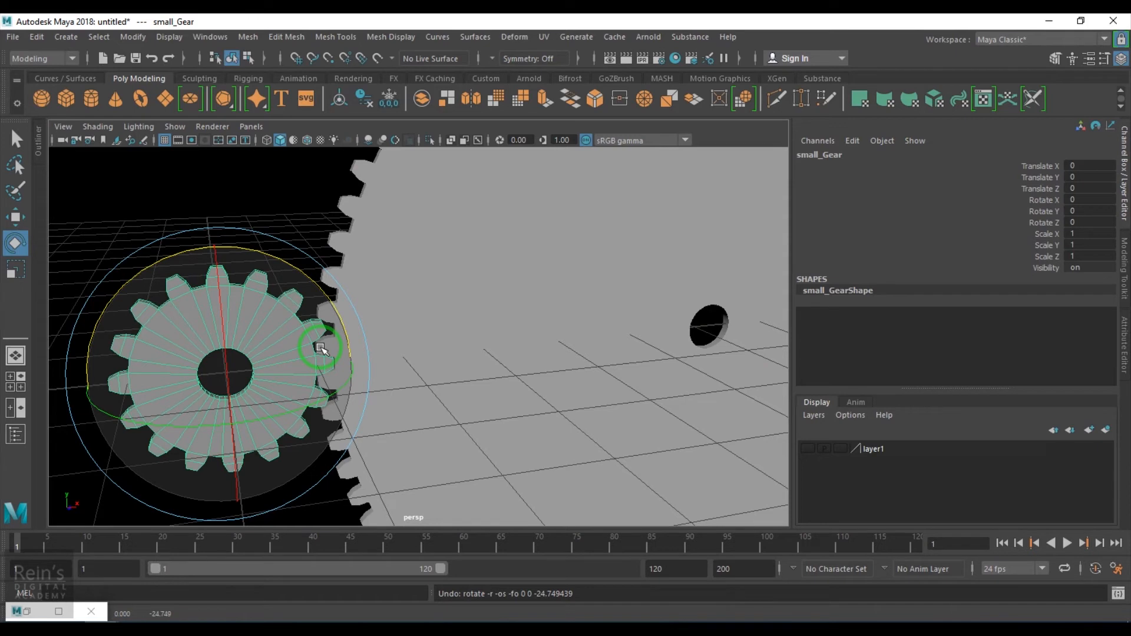
- Select both gears and open the Node Editor
left_click(429, 328)
left_click(29, 607)
left_click(632, 318)
scroll(537, 337, "down", 8)
scroll(576, 360, "up", 2)
middle_click_drag(576, 360, 528, 407, "alt")
scroll(610, 380, "up", 3)
scroll(611, 400, "up", 1)
scroll(528, 407, "up", 2)
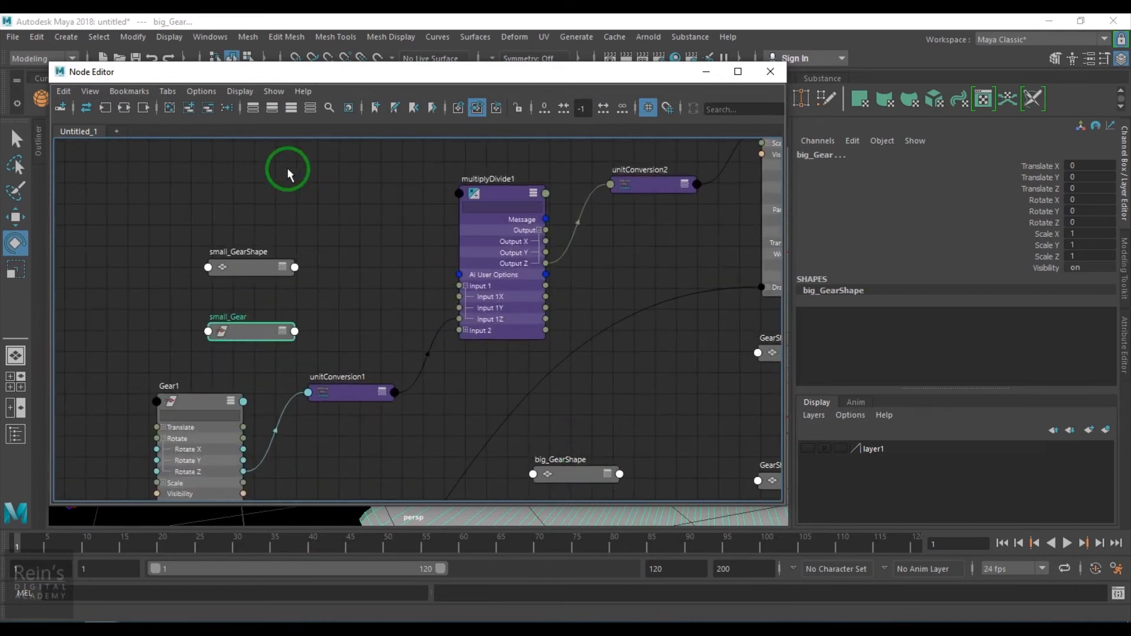
- Clear the graph, add the selected gears, and keep only the small_Gear and big_Gear transform nodes arranged apart
left_click(170, 108)
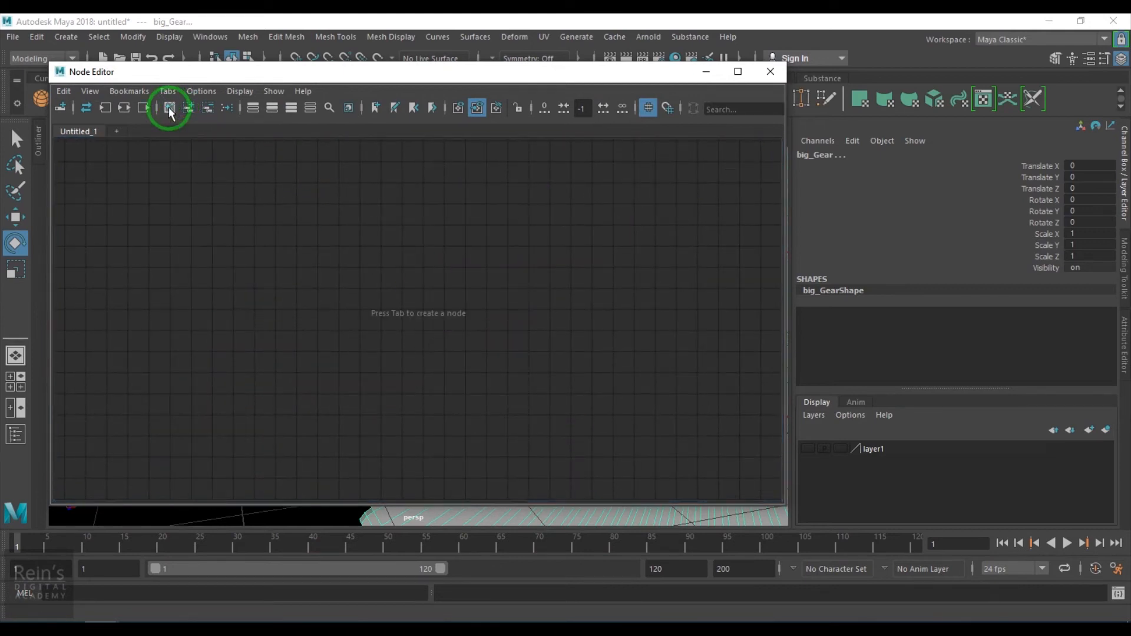
left_click(189, 108)
middle_click_drag(500, 318, 798, 310, "alt")
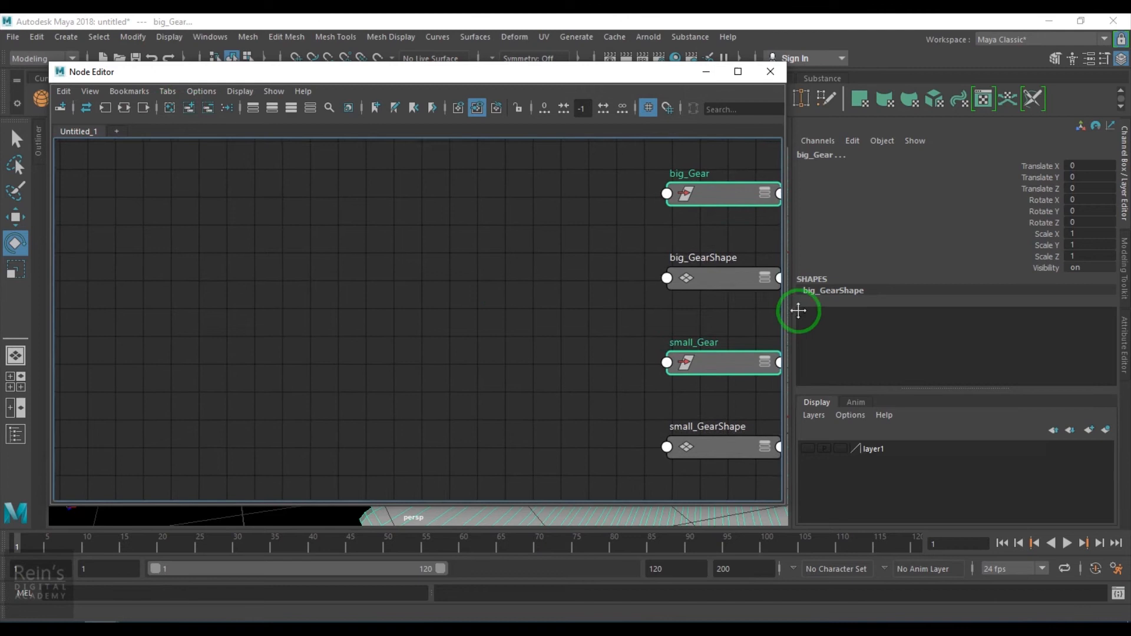
left_click_drag(687, 369, 76, 353)
left_click(165, 211)
left_click_drag(155, 173, 533, 295)
middle_click_drag(406, 321, 588, 323, "alt")
left_click_drag(253, 334, 185, 283)
- Create a multiplyDivide node between the two gear nodes
left_click(366, 273)
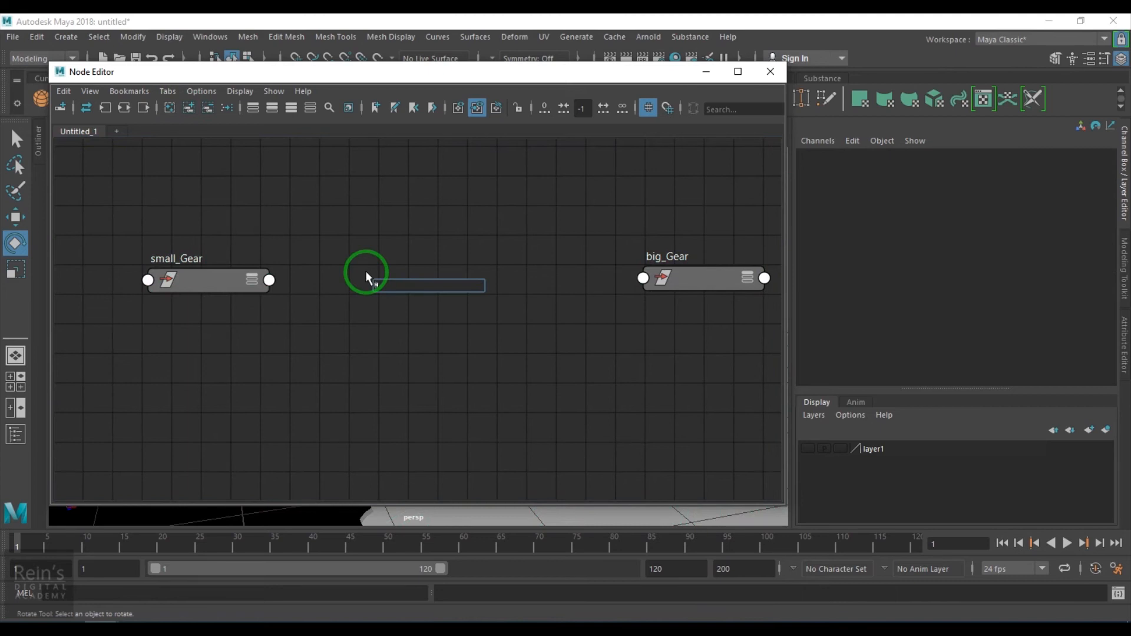
type("multi")
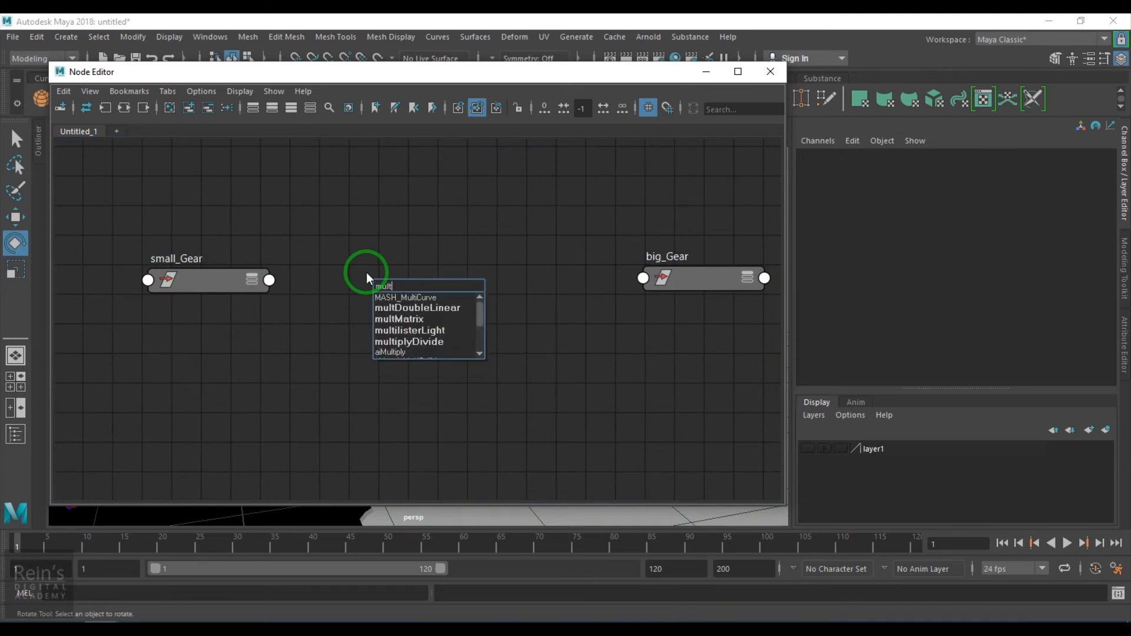
key("Down")
key("Down")
key("Down")
key("Return")
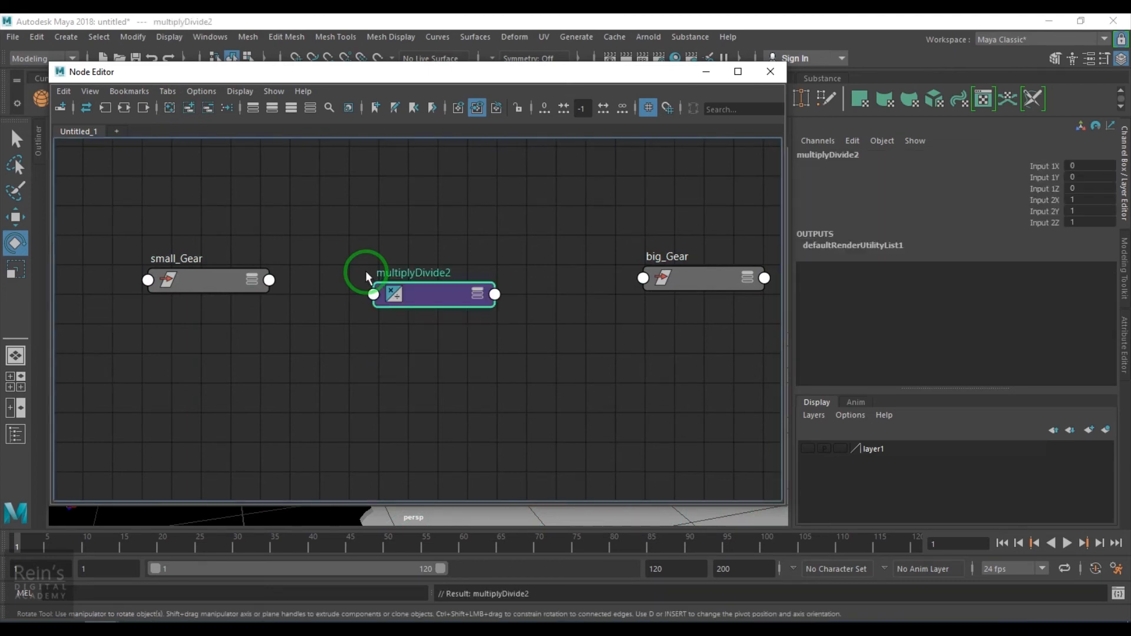
left_click_drag(398, 300, 413, 260)
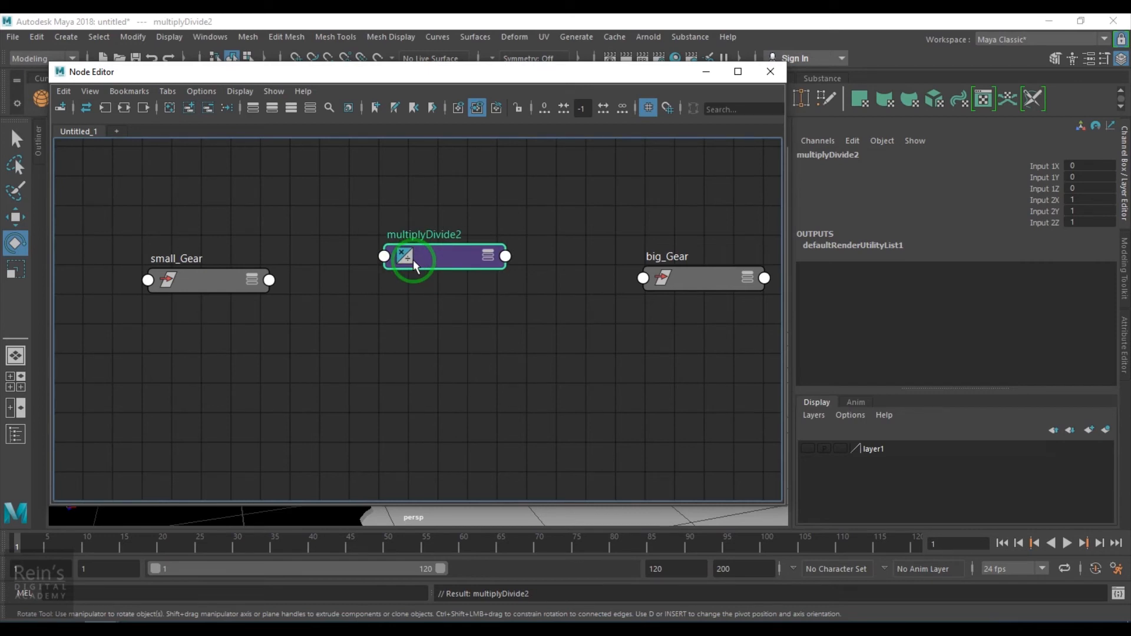
- Expand the attributes of the small_Gear, multiplyDivide2 and big_Gear nodes
left_click(185, 285)
key("3")
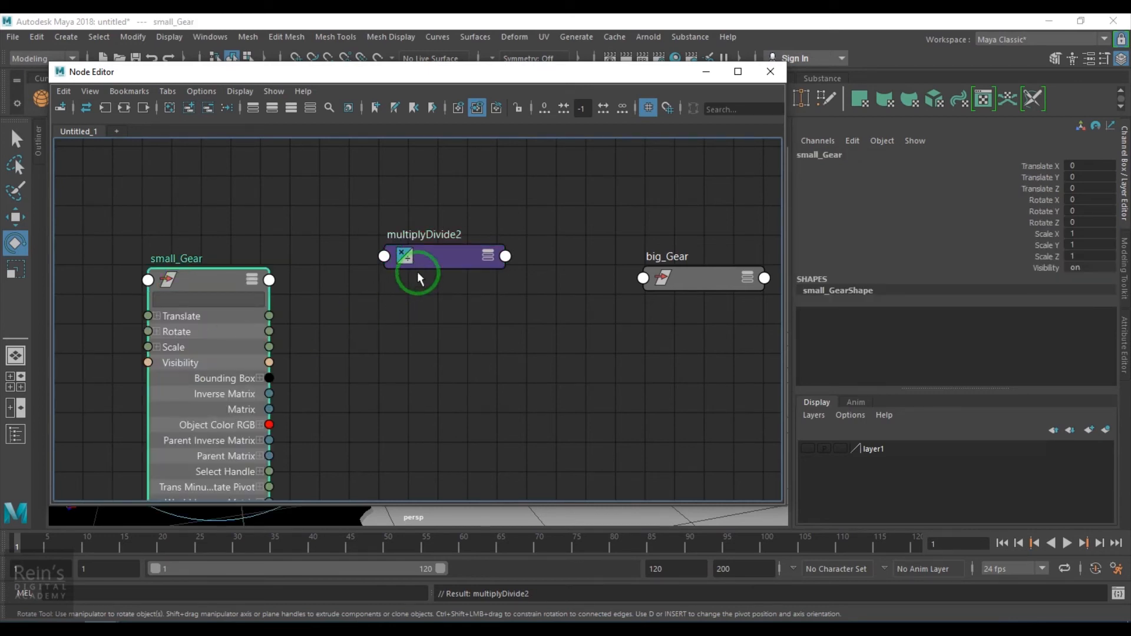
left_click(417, 271)
key("3")
left_click(675, 275)
key("3")
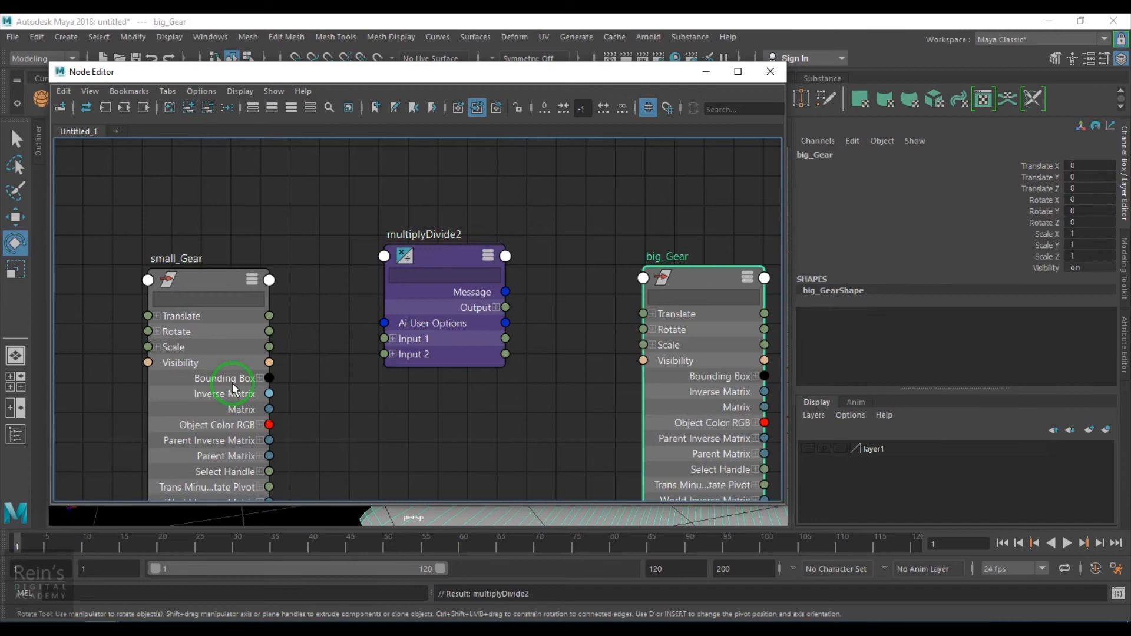
- Expand the small gear's Rotate and the multiplyDivide2 Input 1, and connect small_Gear Rotate Z to Input 1Z
left_click(157, 331)
left_click(459, 324)
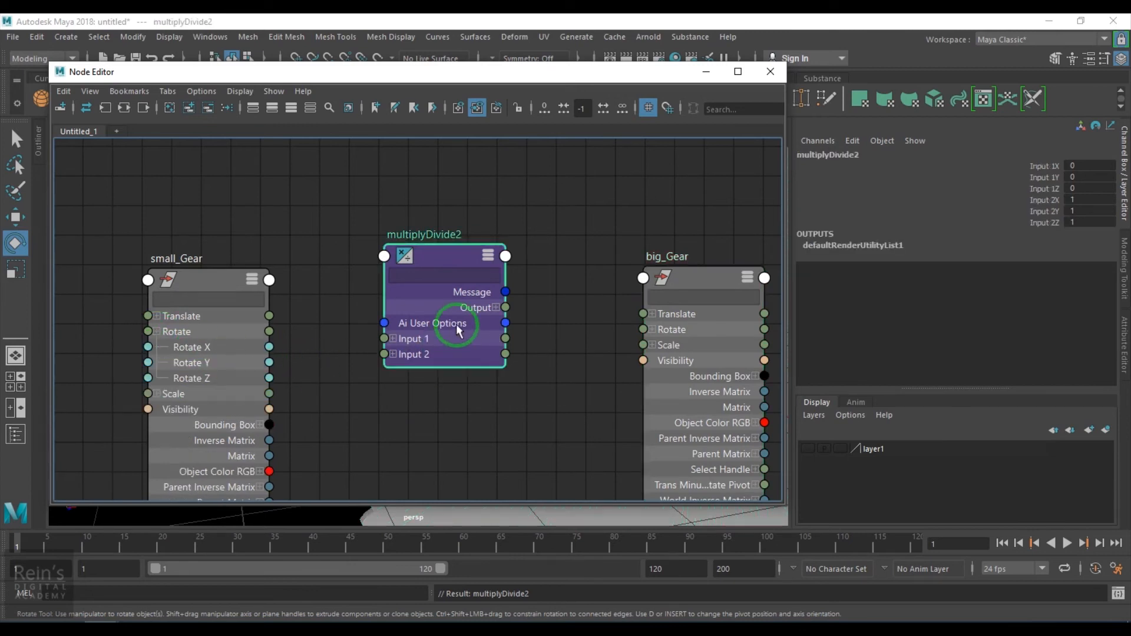
left_click(393, 339)
left_click_drag(269, 377, 384, 385)
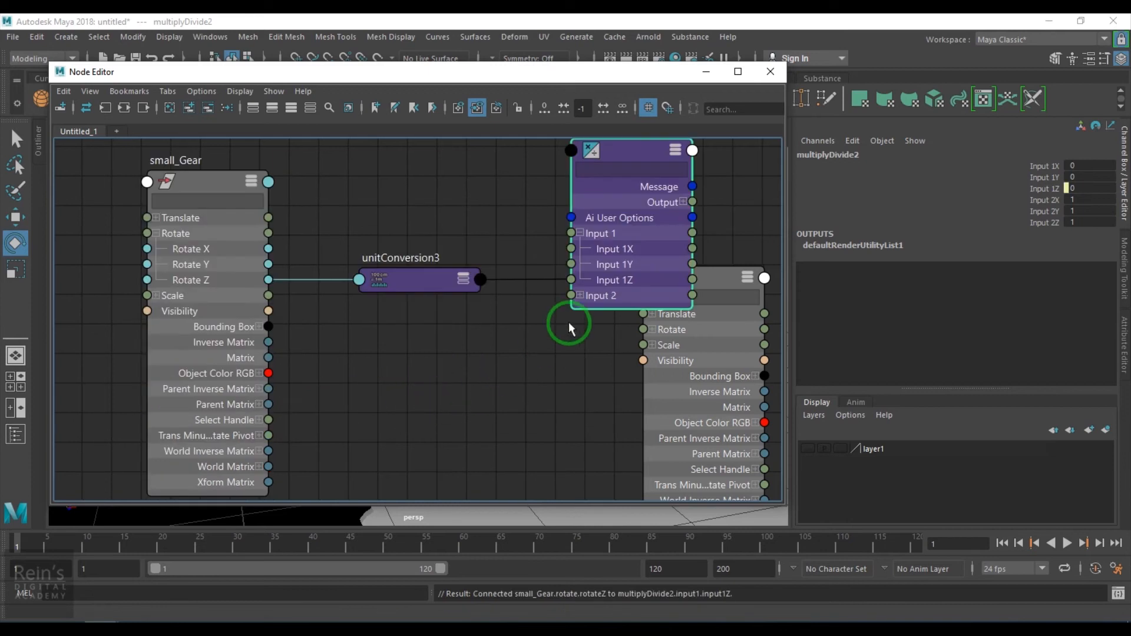
- Connect multiplyDivide2 Output Z to the big gear's Rotate Z
scroll(491, 402, "down", 3)
middle_click_drag(491, 401, 489, 405, "alt")
left_click_drag(278, 227, 553, 391)
left_click_drag(555, 300, 479, 371)
scroll(477, 357, "up", 5)
left_click(399, 327)
middle_click_drag(519, 385, 333, 357, "alt")
left_click(552, 353)
left_click_drag(252, 372, 538, 418)
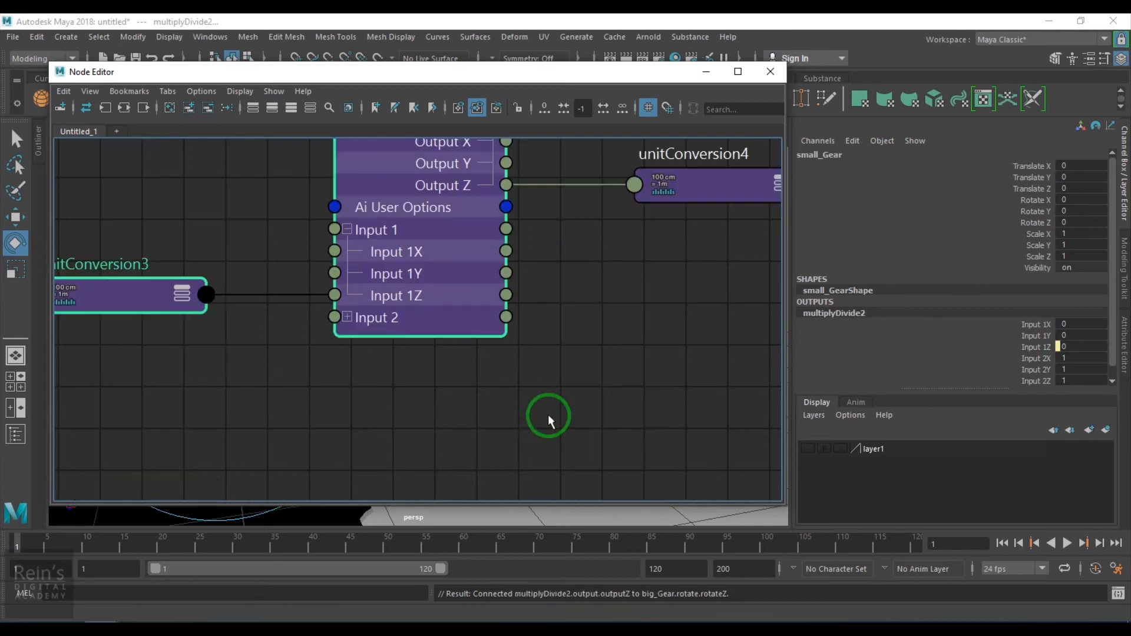
- Test-rotate the small gear in the viewport and undo the rotation
left_click(705, 71)
left_click_drag(280, 252, 330, 290)
key("ctrl+z")
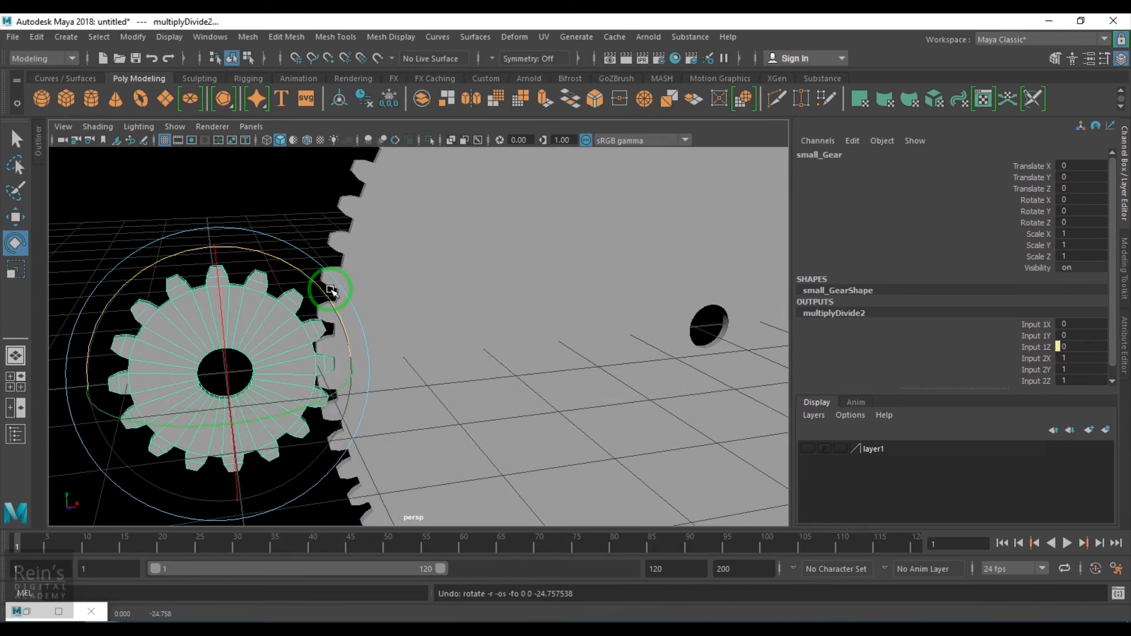
left_click_drag(298, 270, 332, 332)
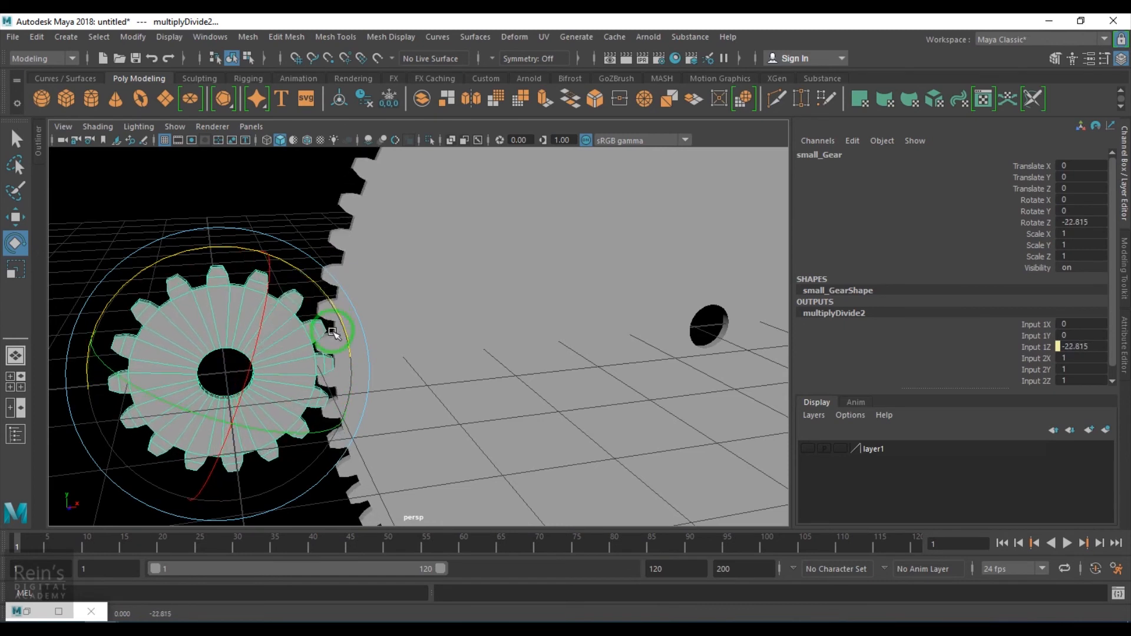
key("ctrl+z")
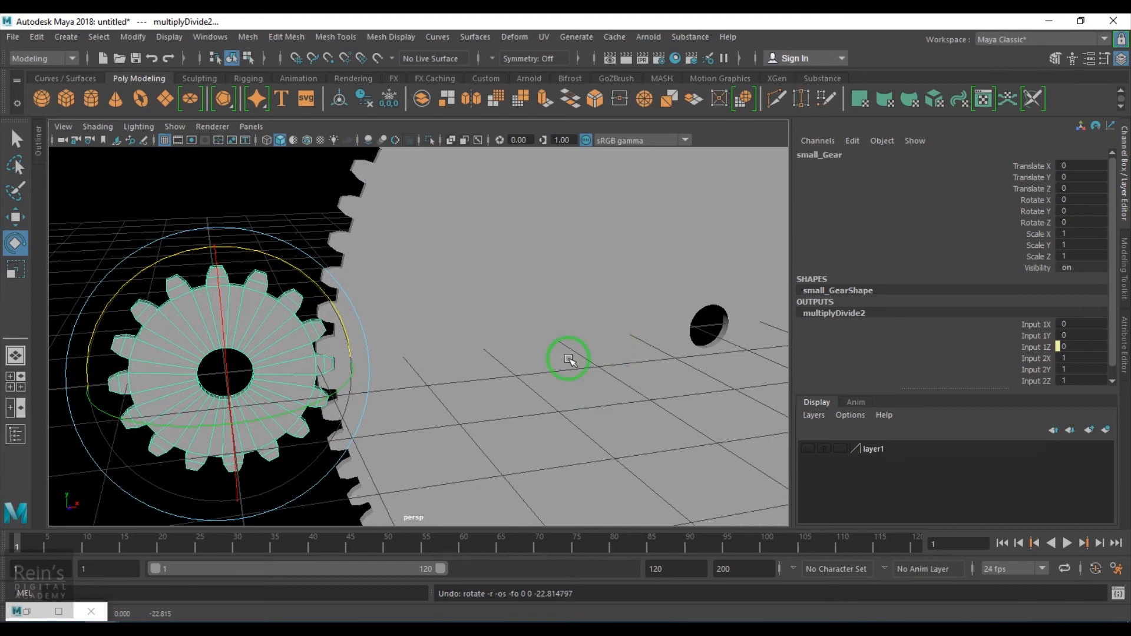
- Open the multiplyDivide2 attributes and set Input 2 Z to -0.2
left_click(26, 611)
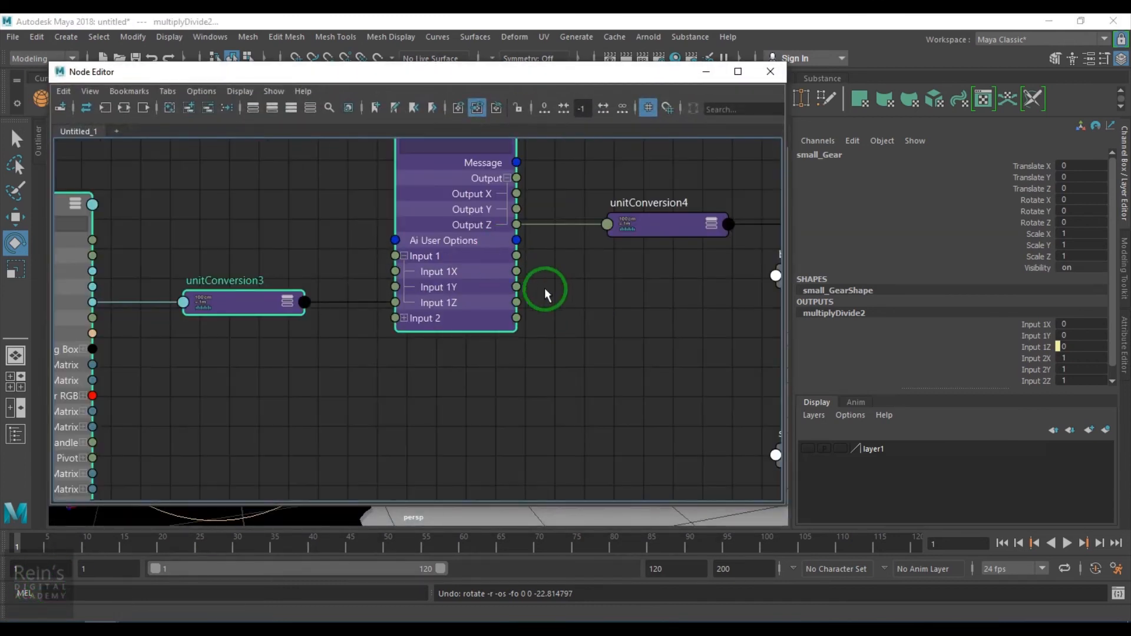
middle_click_drag(544, 288, 589, 411, "alt")
double_click(494, 245)
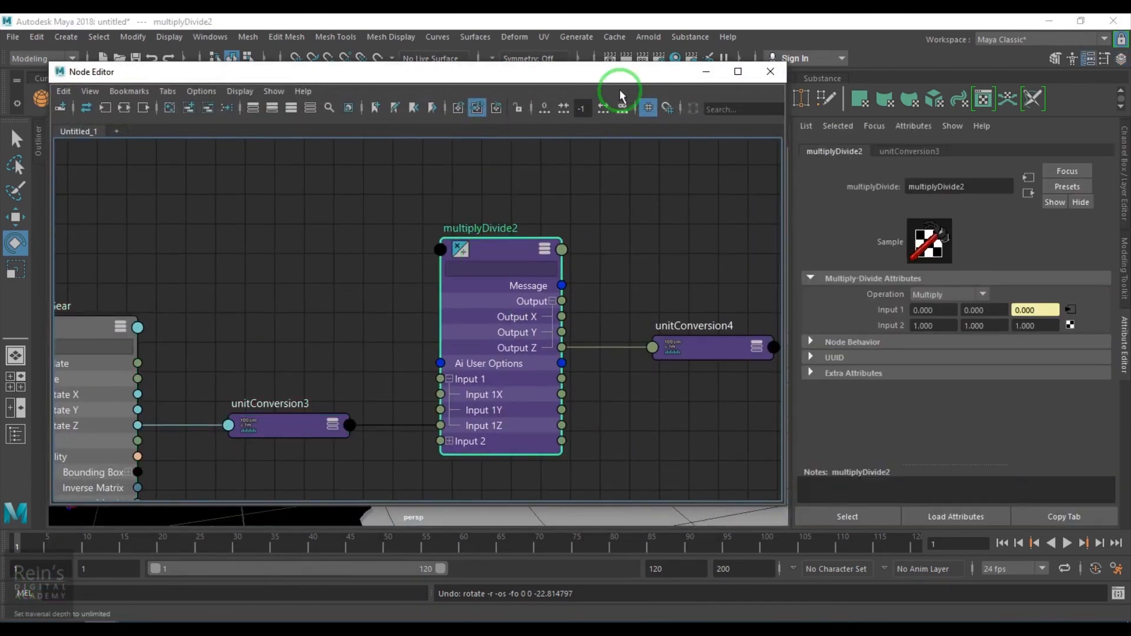
left_click(695, 72)
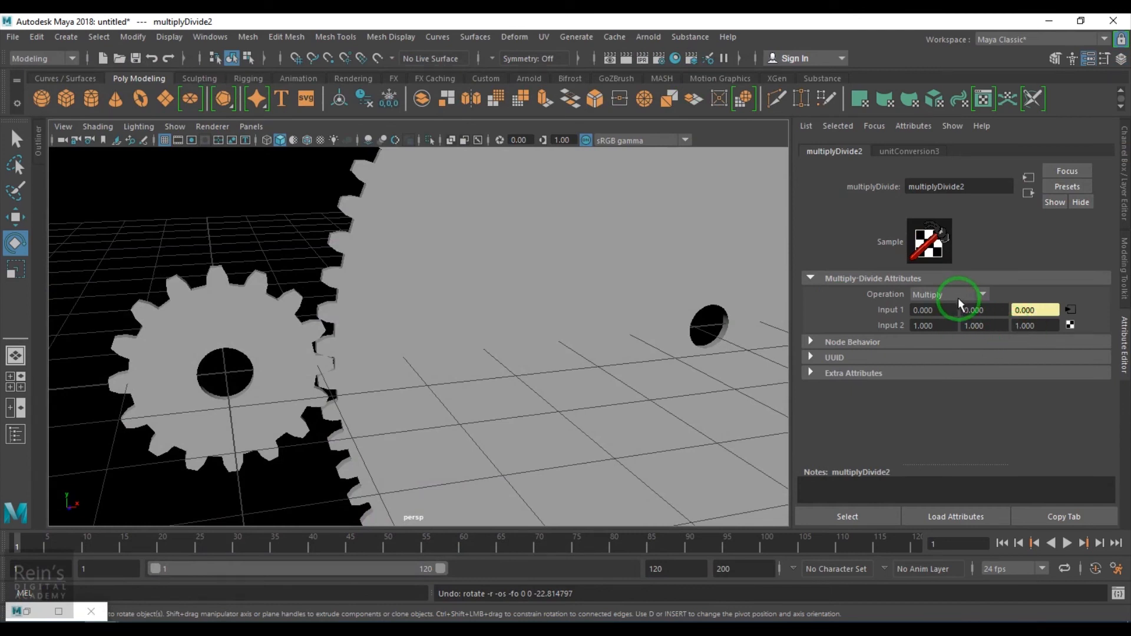
left_click(1035, 326)
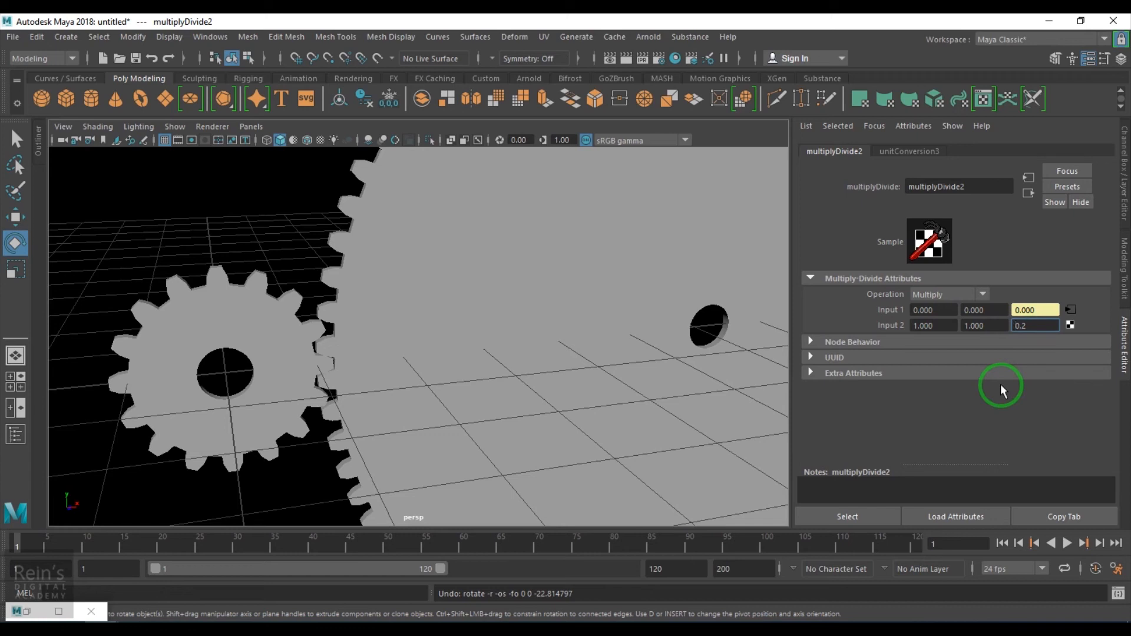
type("-")
key("Return")
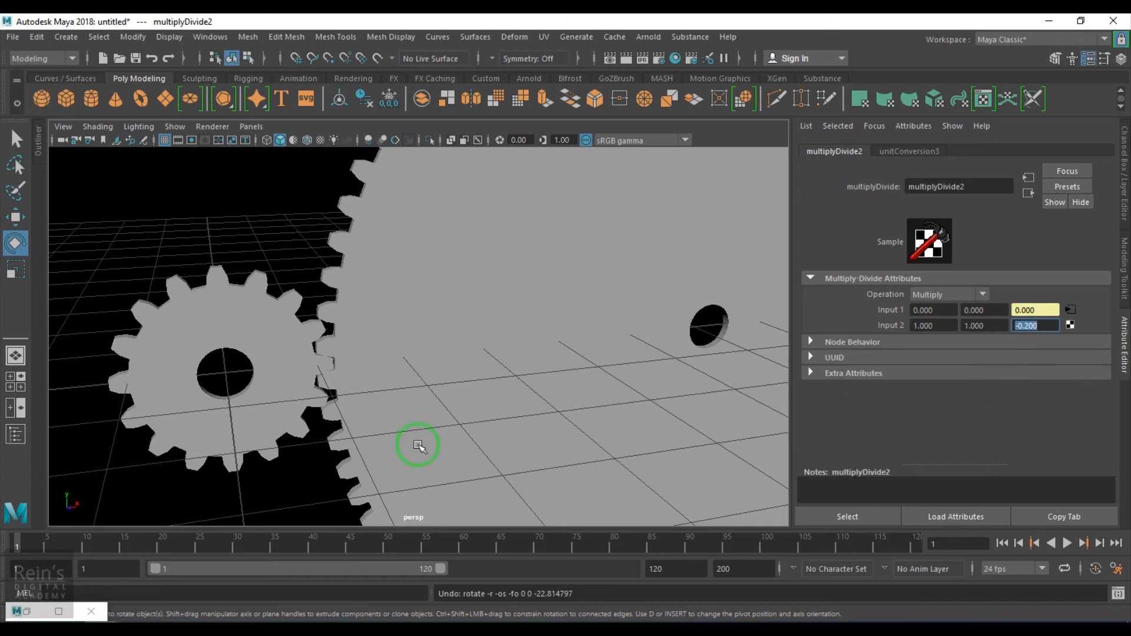
- Test-rotate the small gear again and undo the rotation
scroll(285, 348, "up", 4)
left_click_drag(252, 369, 259, 354, "alt")
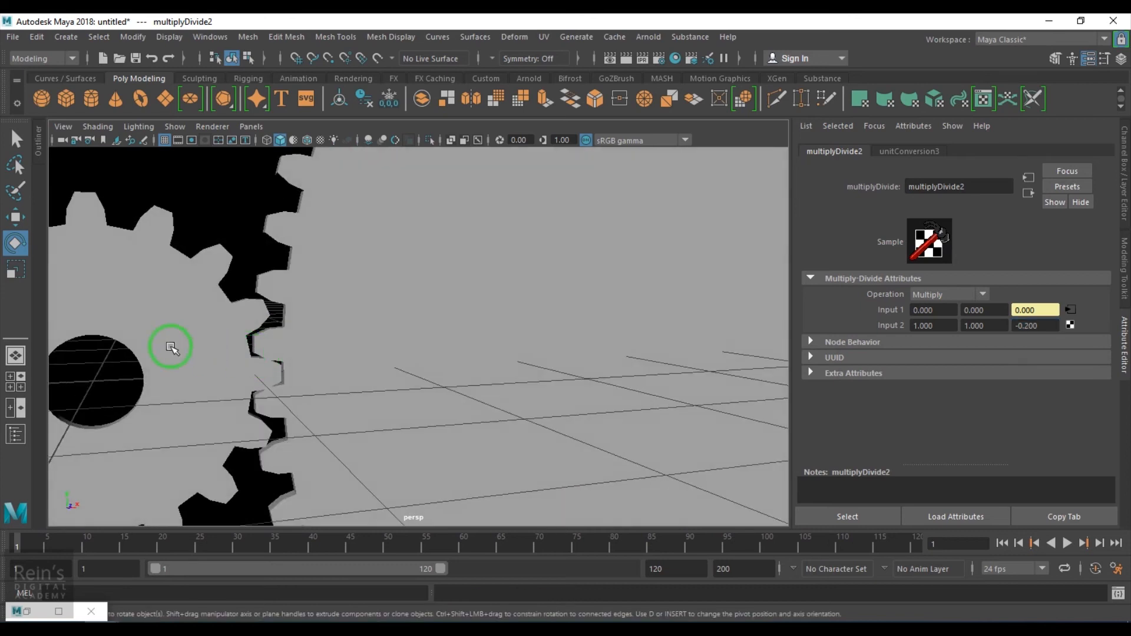
left_click(172, 347)
left_click_drag(198, 310, 169, 308)
key("ctrl+z")
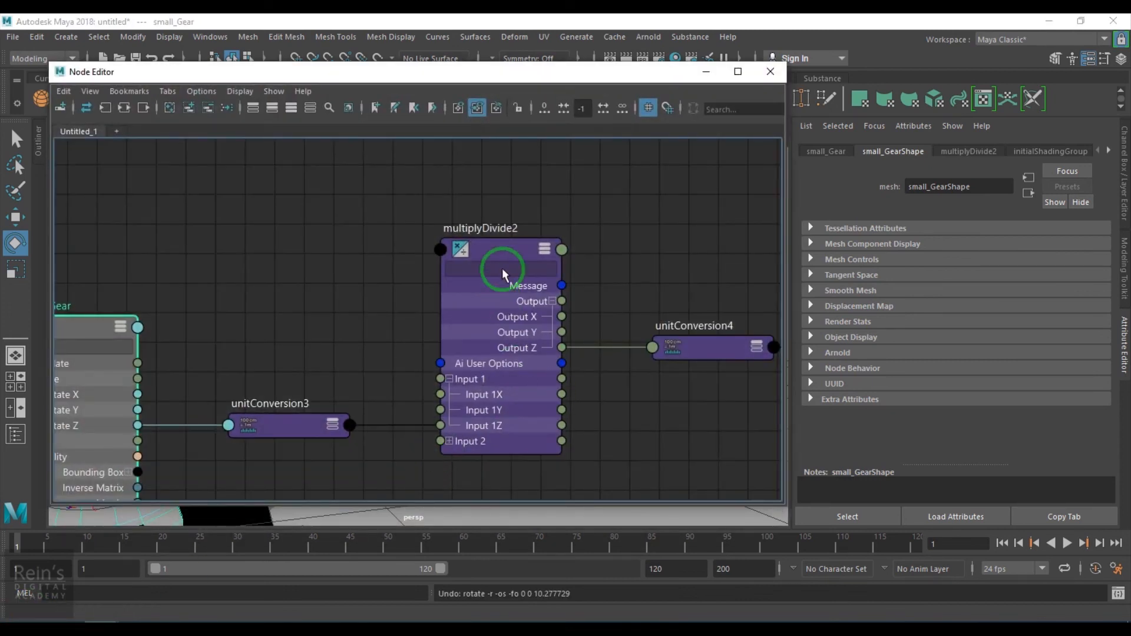
- Switch the multiplyDivide2 operation to Divide and set Input 2 Z to -5
left_click(508, 251)
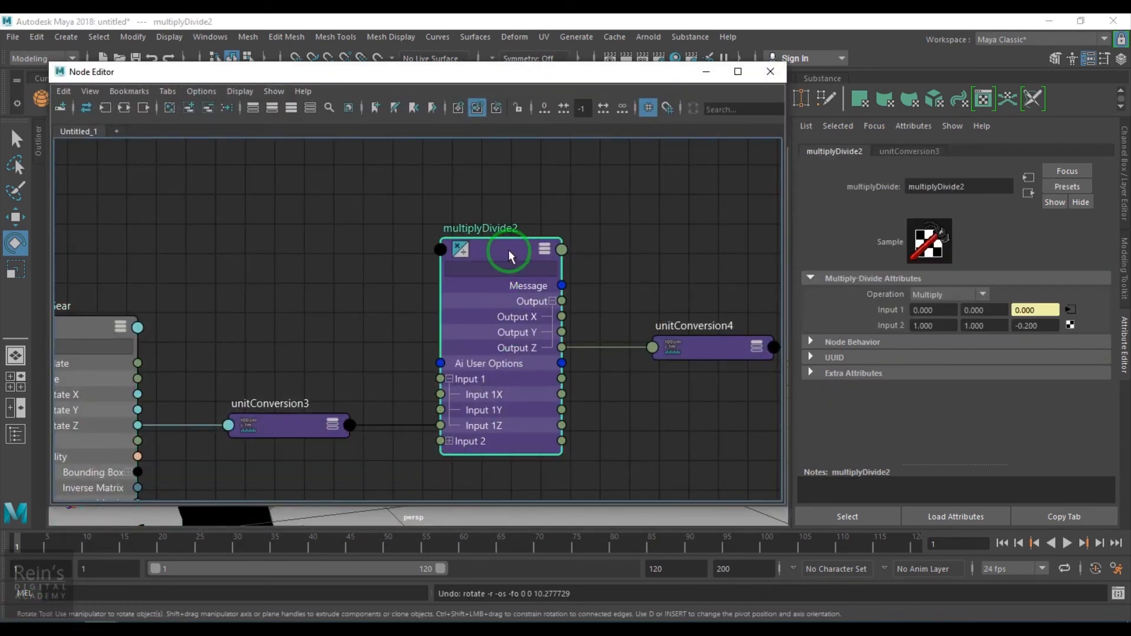
left_click(707, 72)
left_click(971, 293)
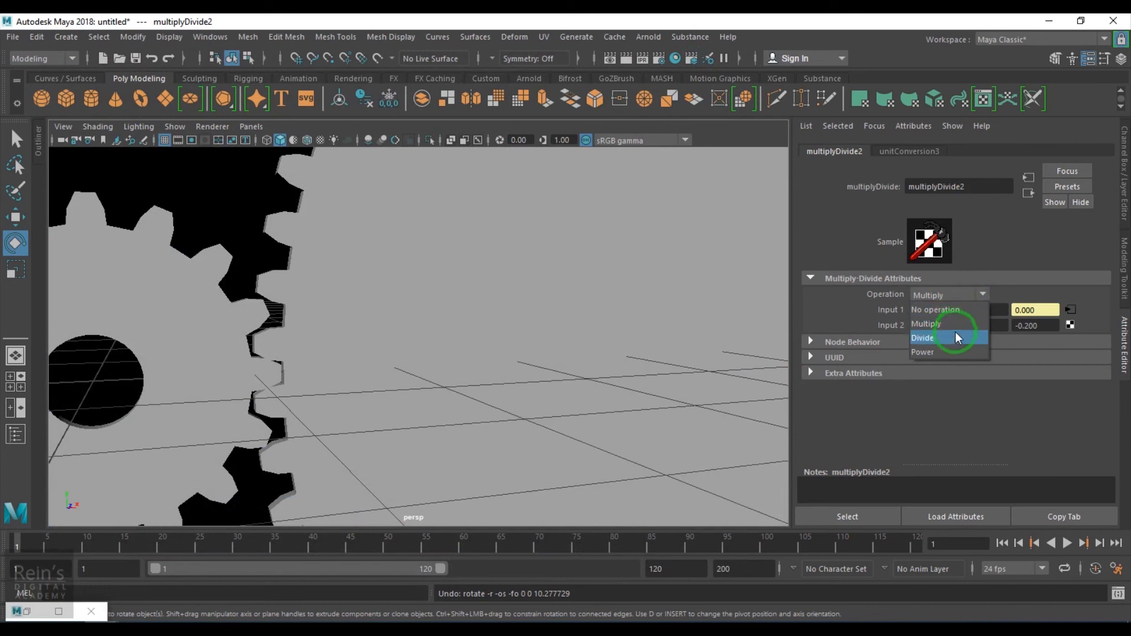
left_click(923, 337)
left_click(1035, 325)
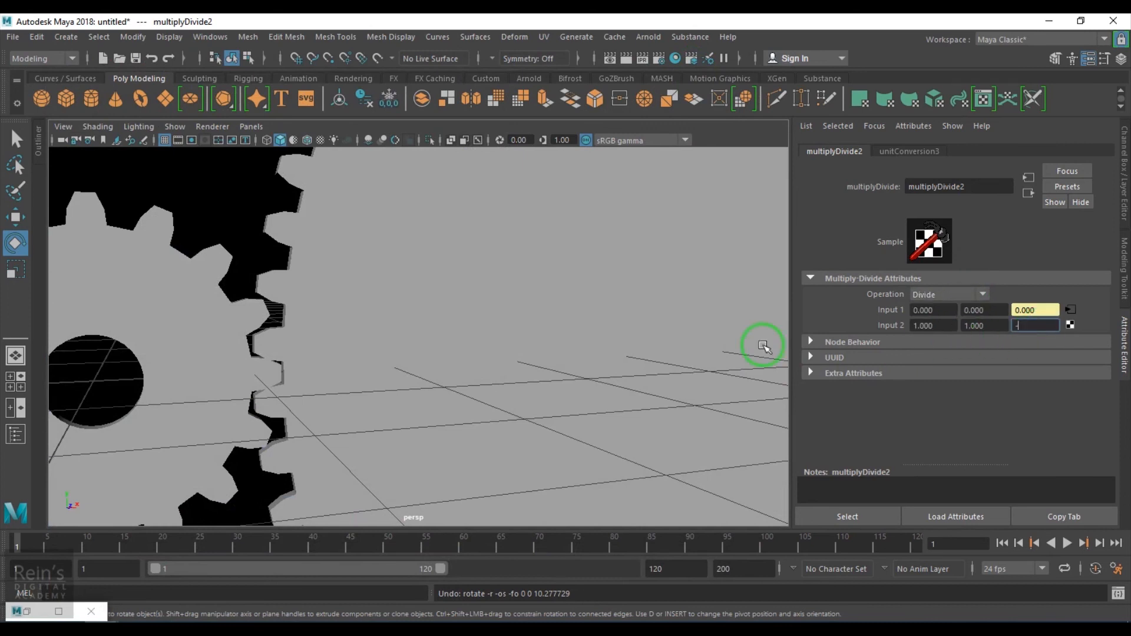
- Test-rotate the small gear and undo the rotation
left_click(192, 347)
left_click_drag(197, 303, 216, 382)
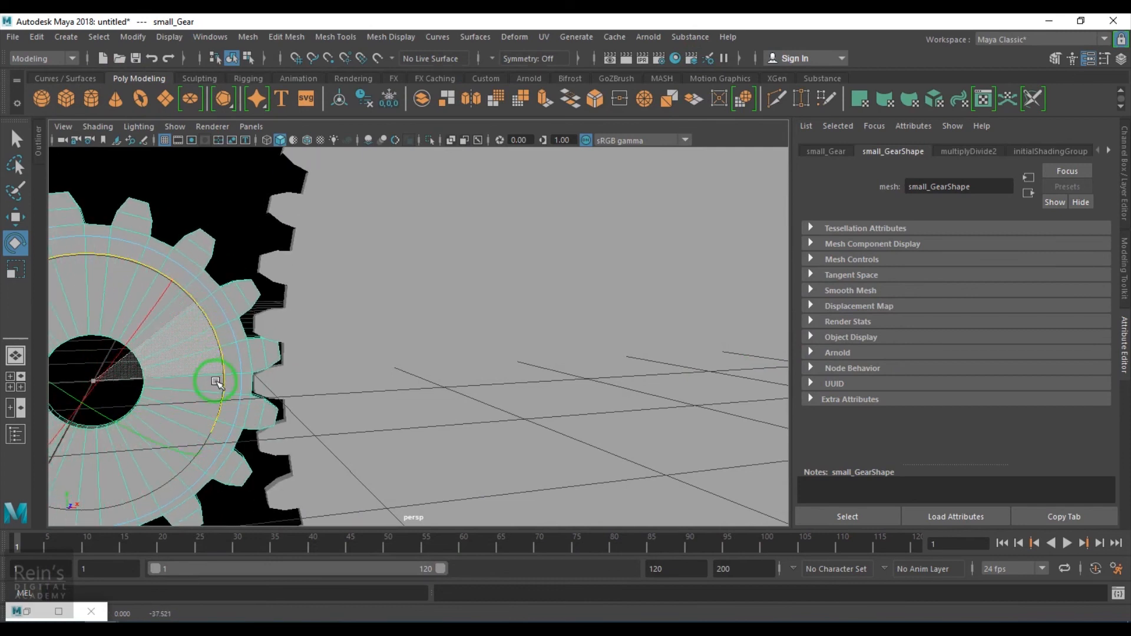
key("ctrl+z")
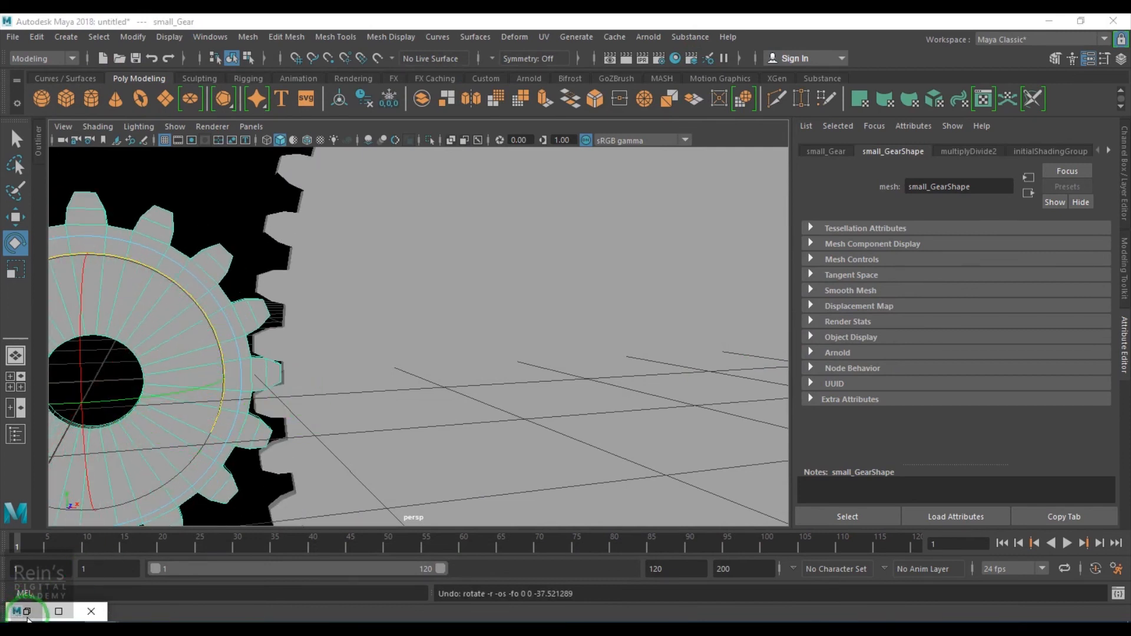
- Reselect multiplyDivide2 and change its Input 2 Z to 5
left_click(26, 611)
left_click(513, 268)
left_click(706, 72)
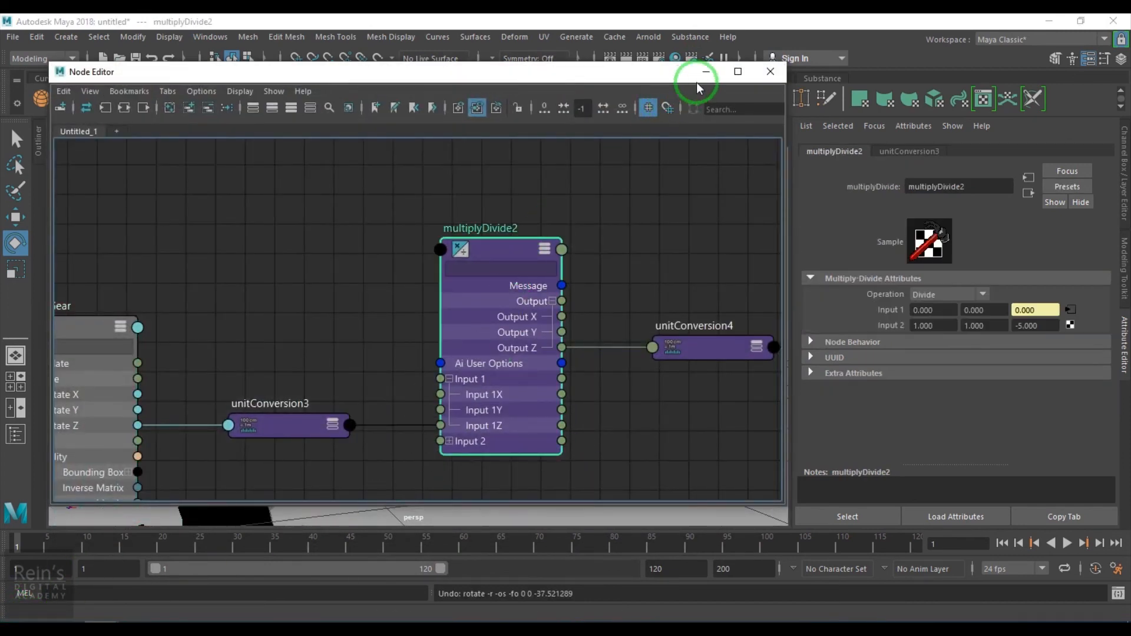
left_click(888, 330)
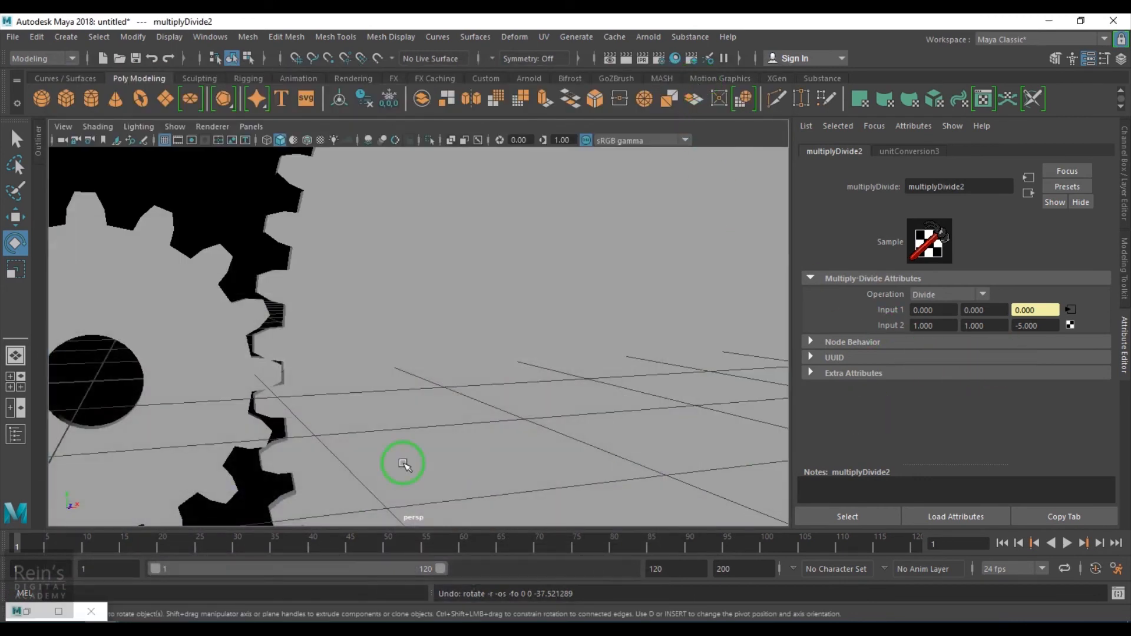
scroll(246, 422, "down", 2)
left_click(239, 390)
left_click(418, 371)
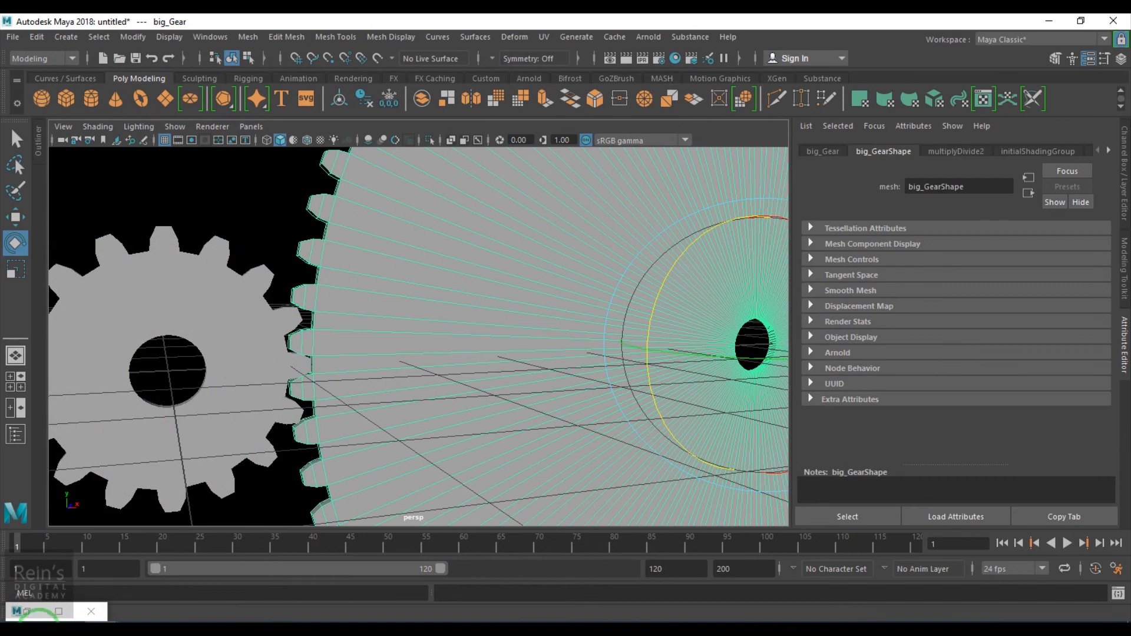
left_click(27, 610)
left_click(524, 249)
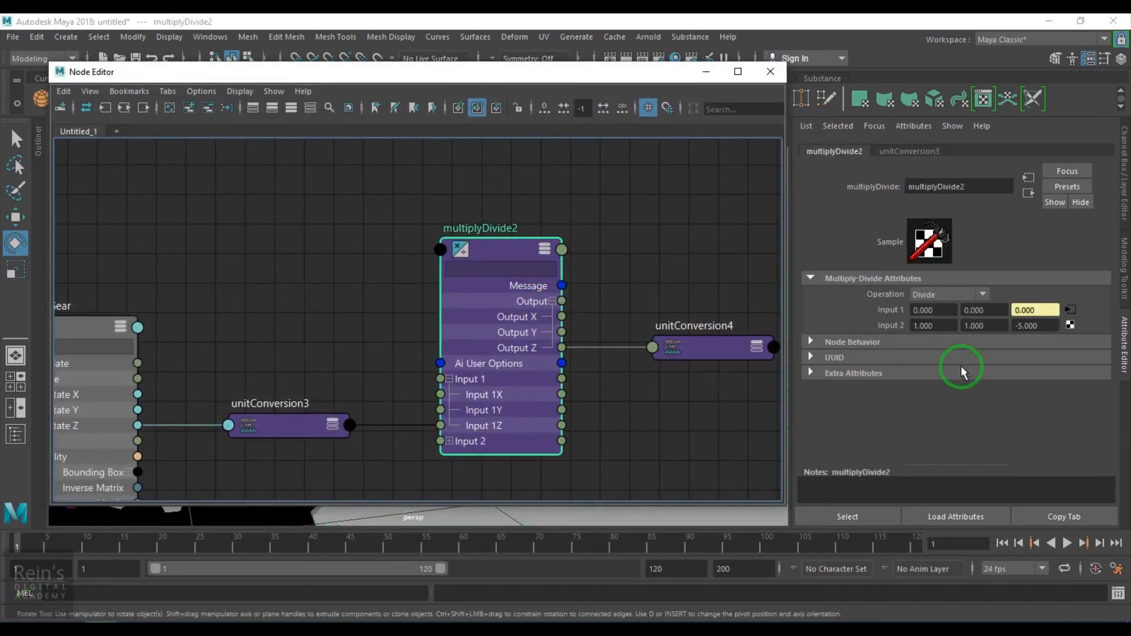
left_click(1035, 325)
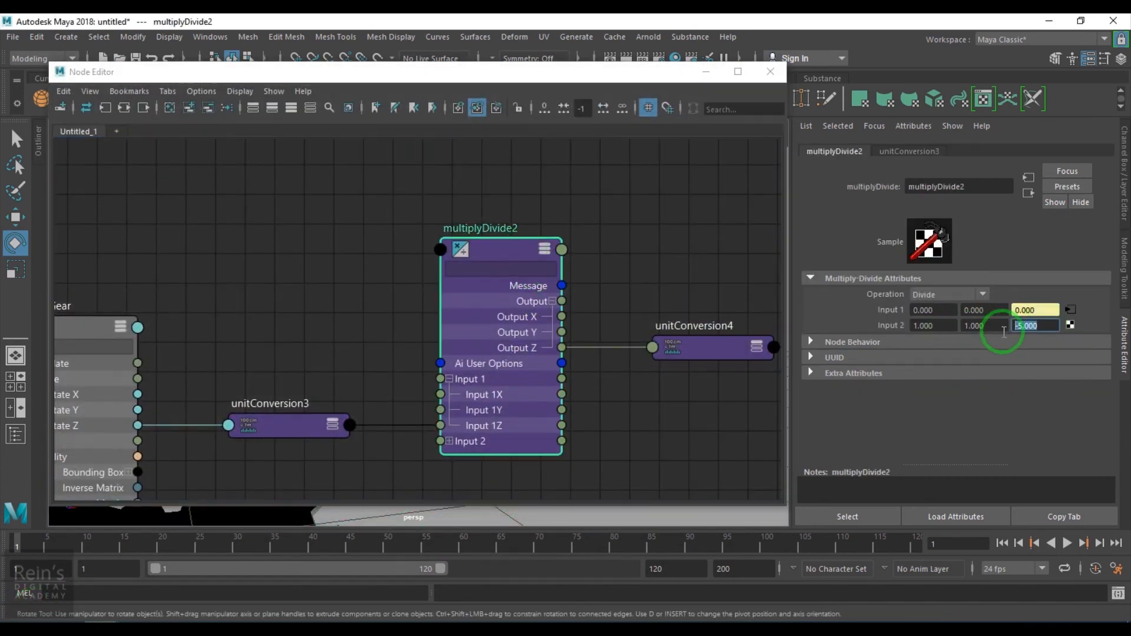
left_click_drag(1019, 326, 944, 335)
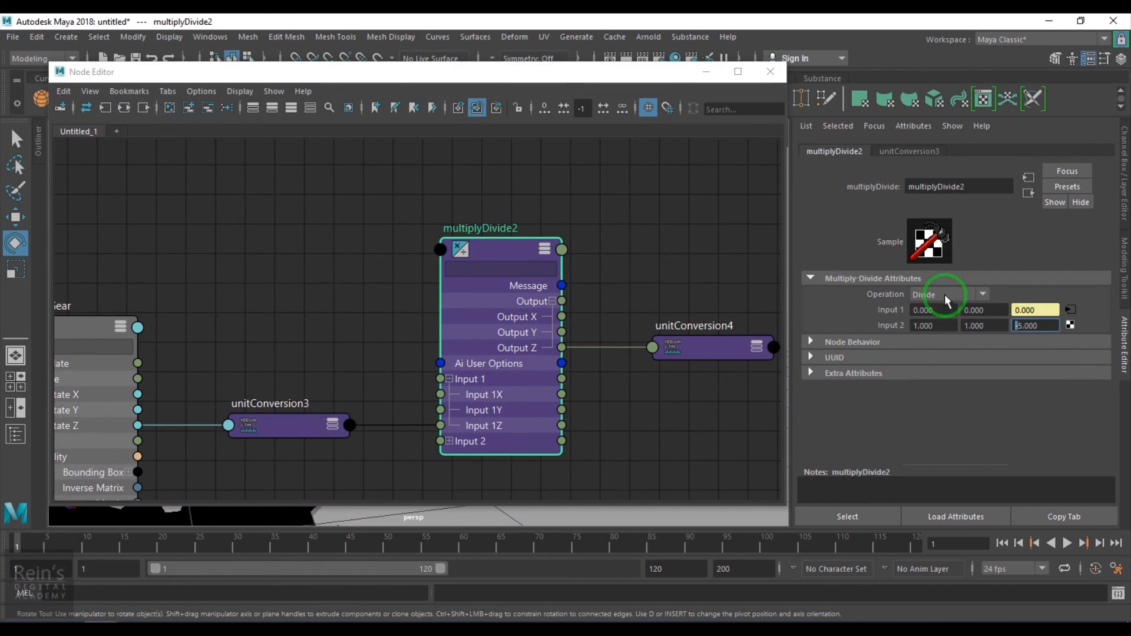
left_click(706, 72)
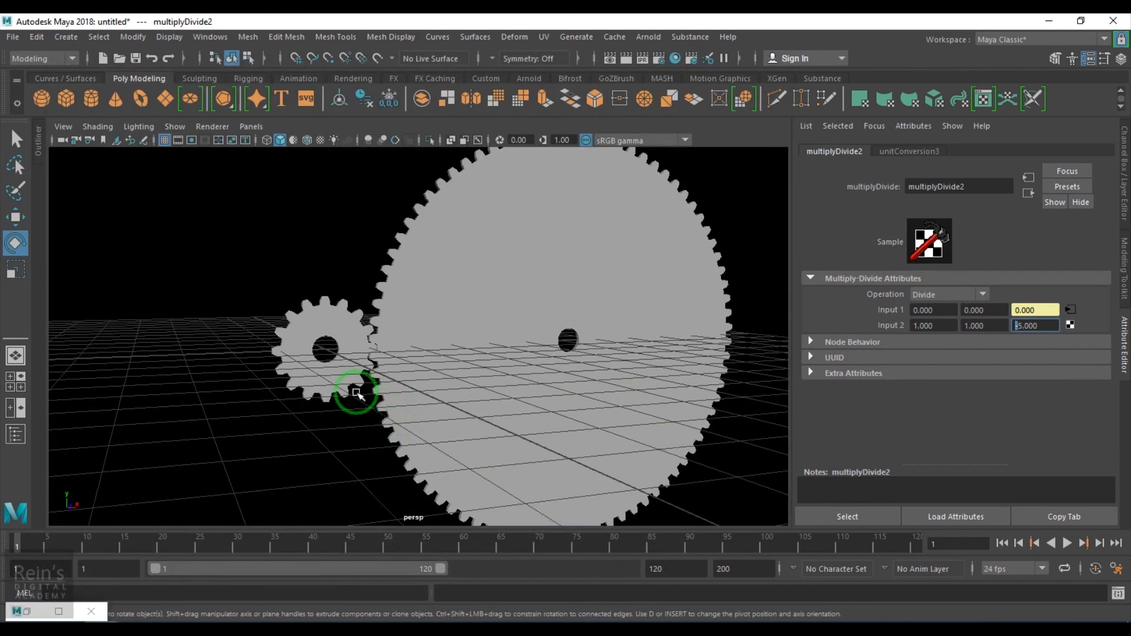
- Rotate the small gear in the viewport to check the big gear follows
left_click(341, 377)
left_click_drag(364, 235, 300, 294)
left_click_drag(250, 384, 259, 323)
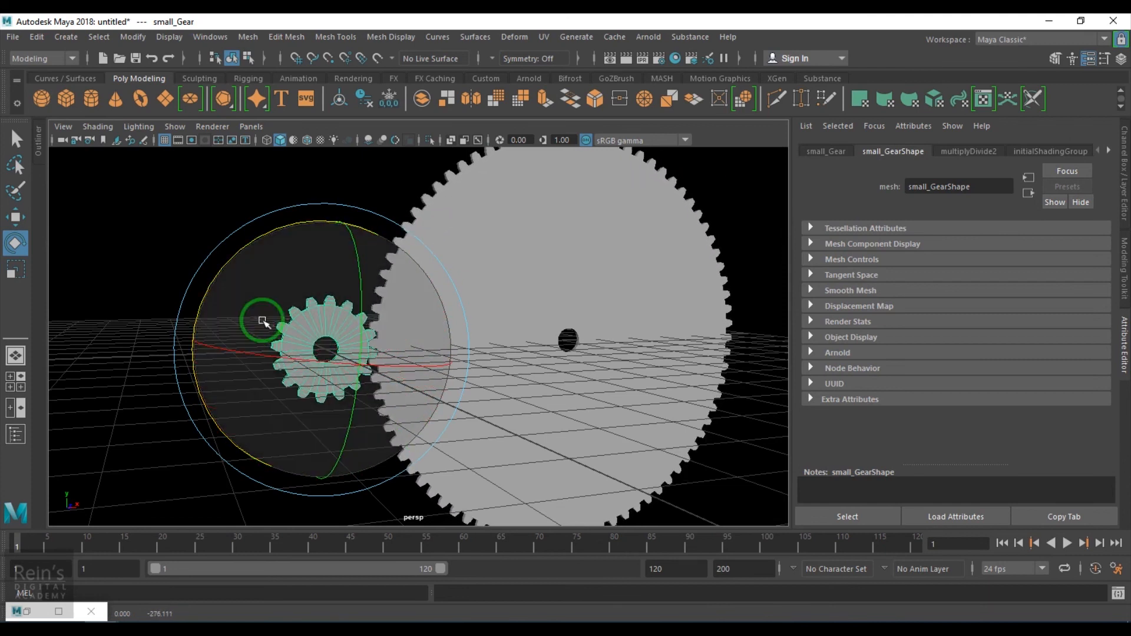
left_click_drag(610, 432, 579, 449, "alt")
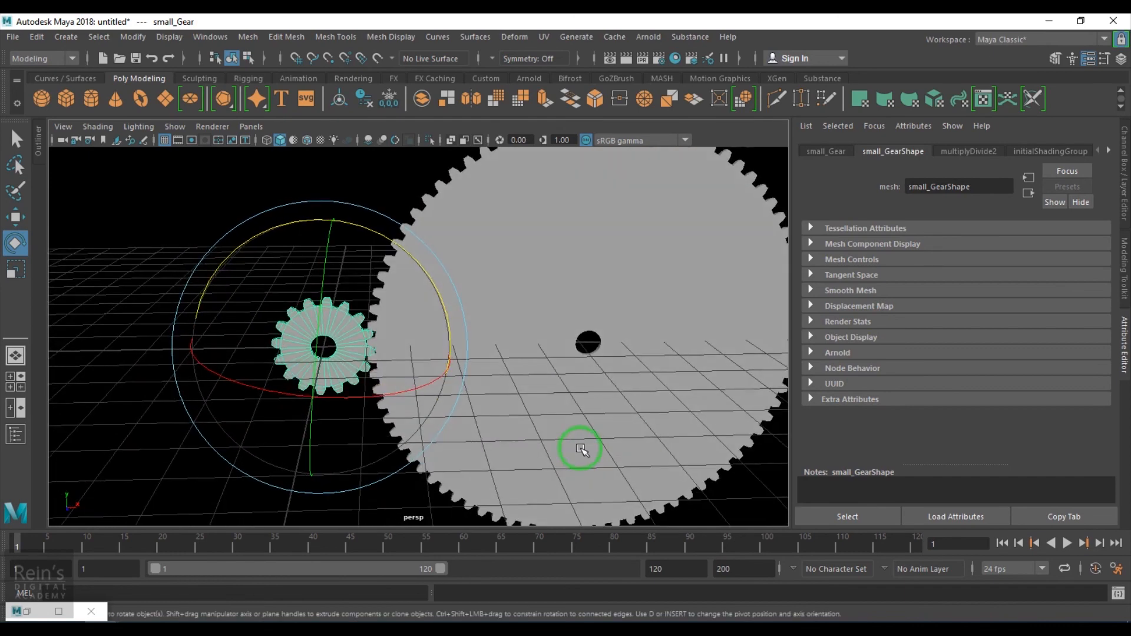
key("w")
left_click_drag(441, 445, 537, 452, "alt")
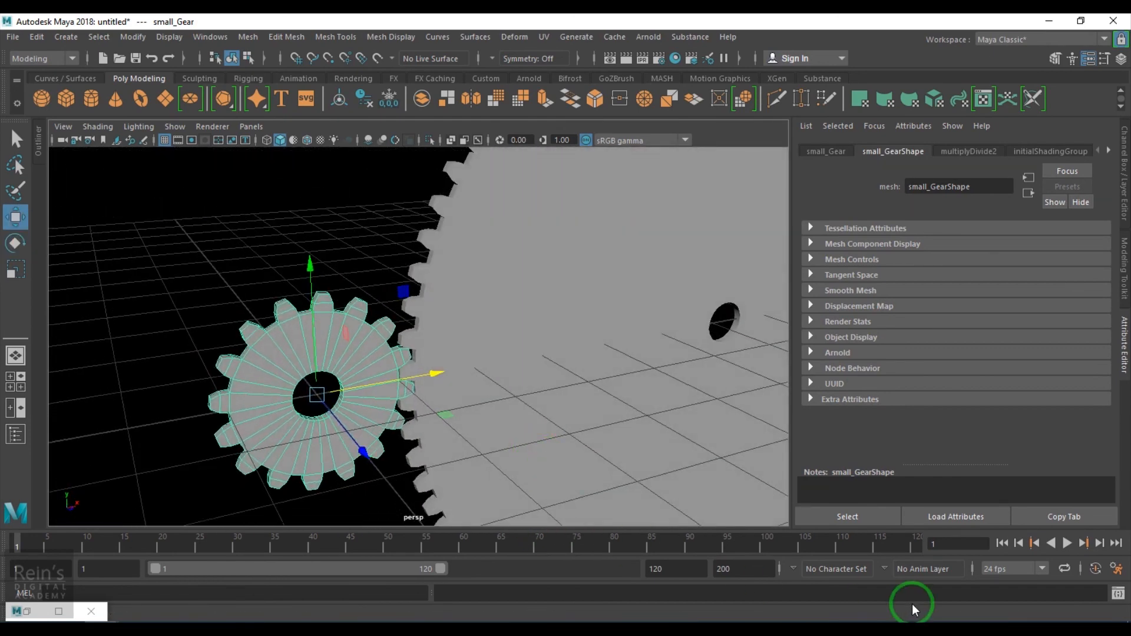
- Reset the small gear's Rotate Z to 0
left_click(1125, 226)
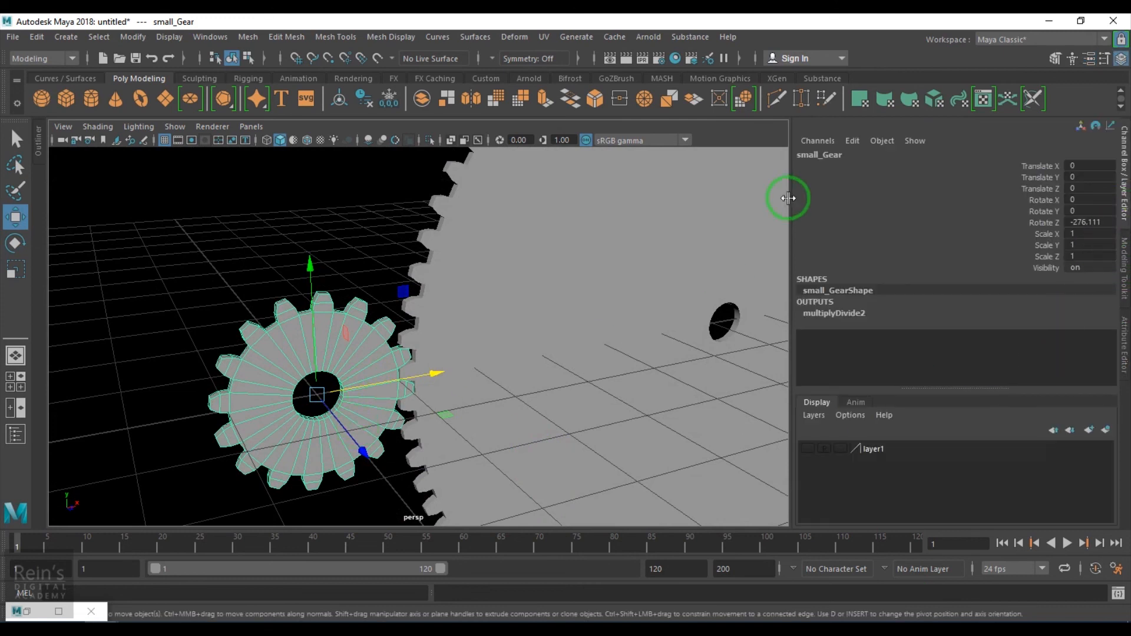
left_click(1069, 222)
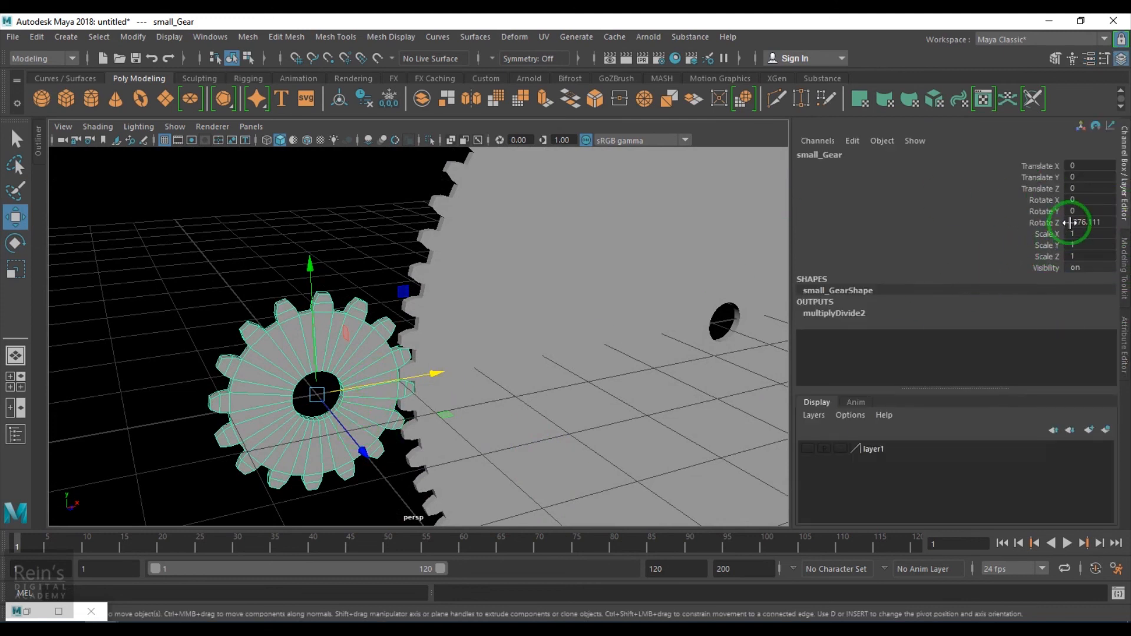
type("0")
key("Return")
- Create an expression on the small gear's Rotate Z reading small_Gear.rotateZ=time
left_click(1046, 223)
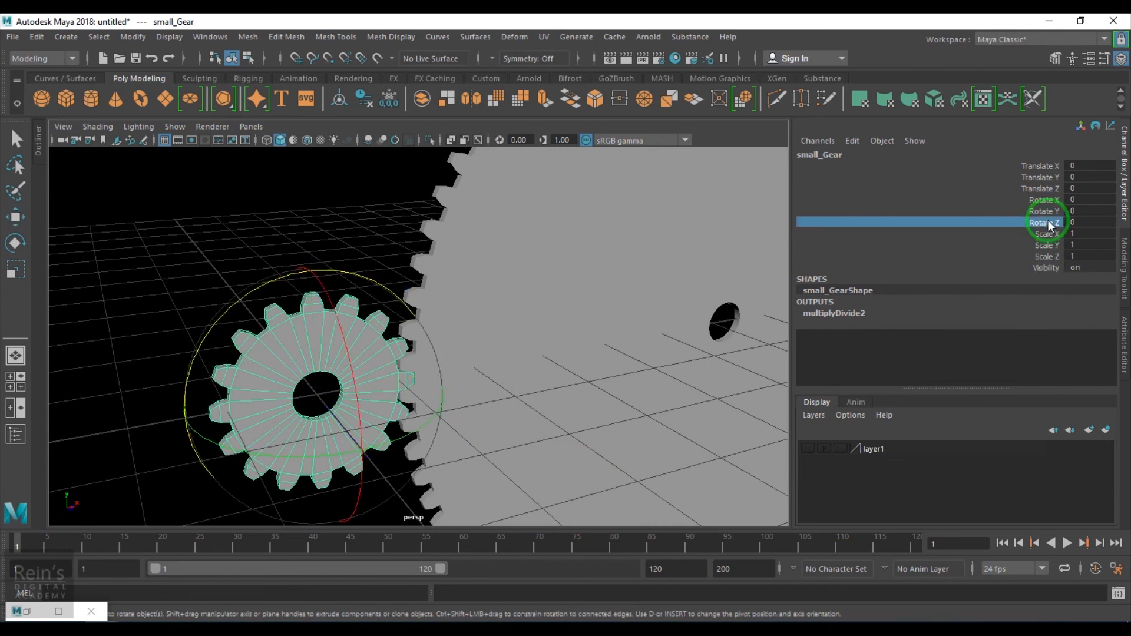
left_click(848, 141)
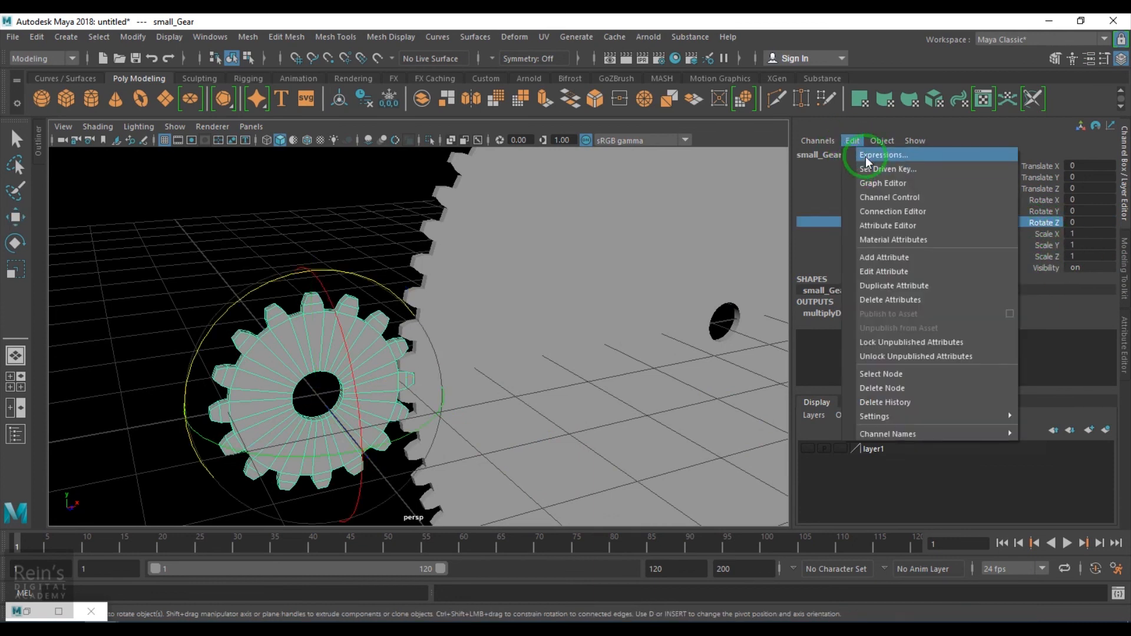
left_click(865, 157)
left_click_drag(624, 232, 805, 50)
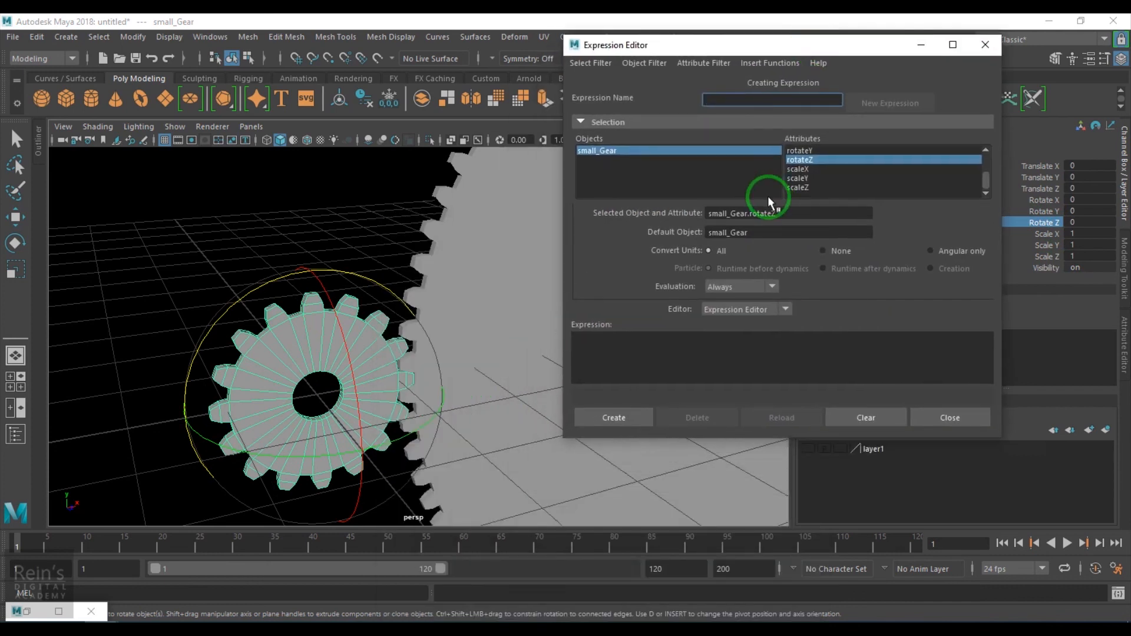
left_click(793, 220)
double_click(731, 216)
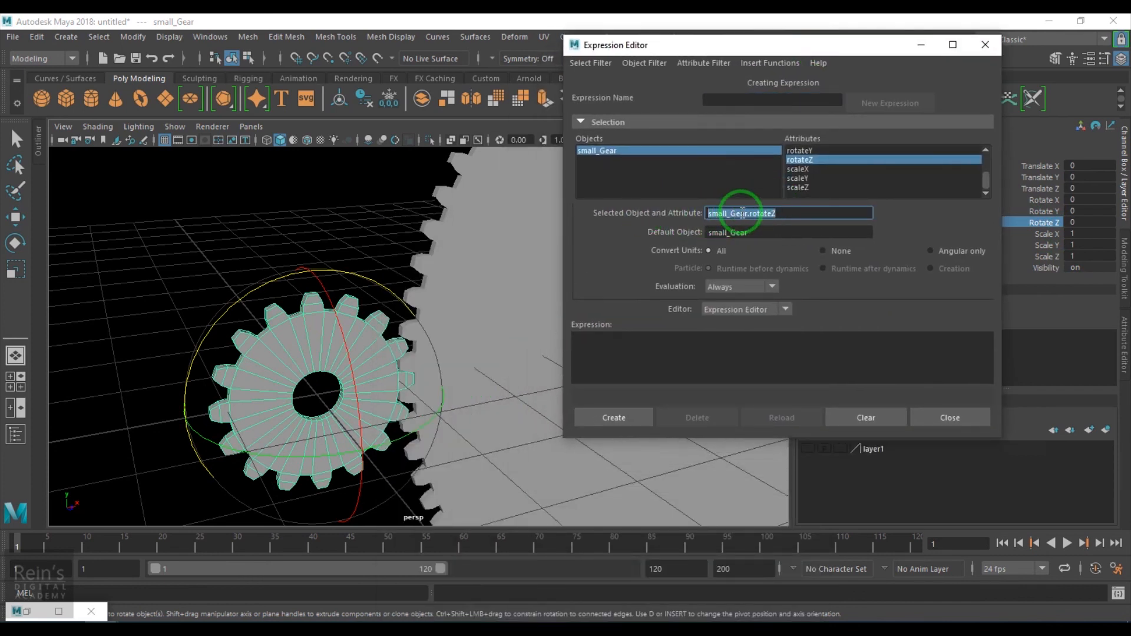
left_click(690, 353)
left_click(737, 353)
scroll(721, 357, "up", 2, "ctrl")
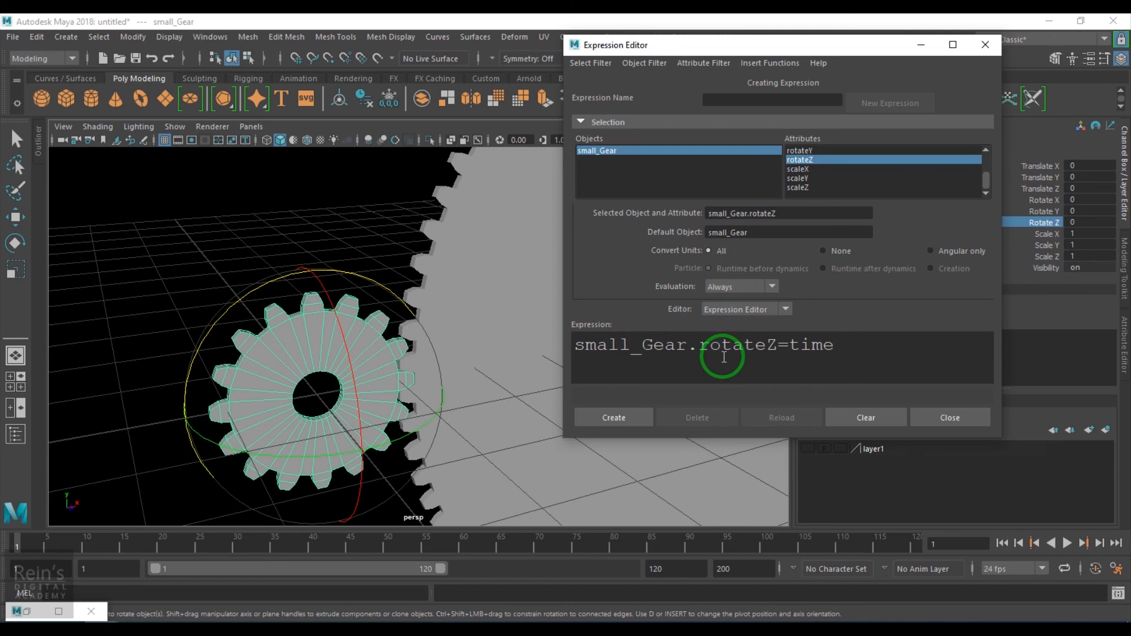
left_click(613, 418)
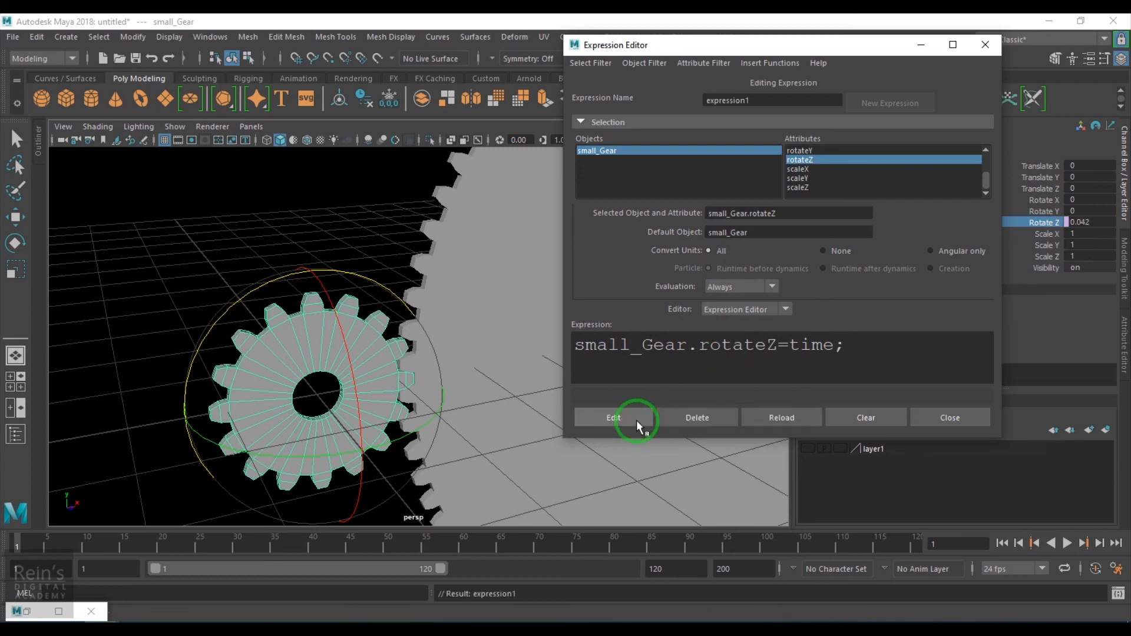
left_click(939, 437)
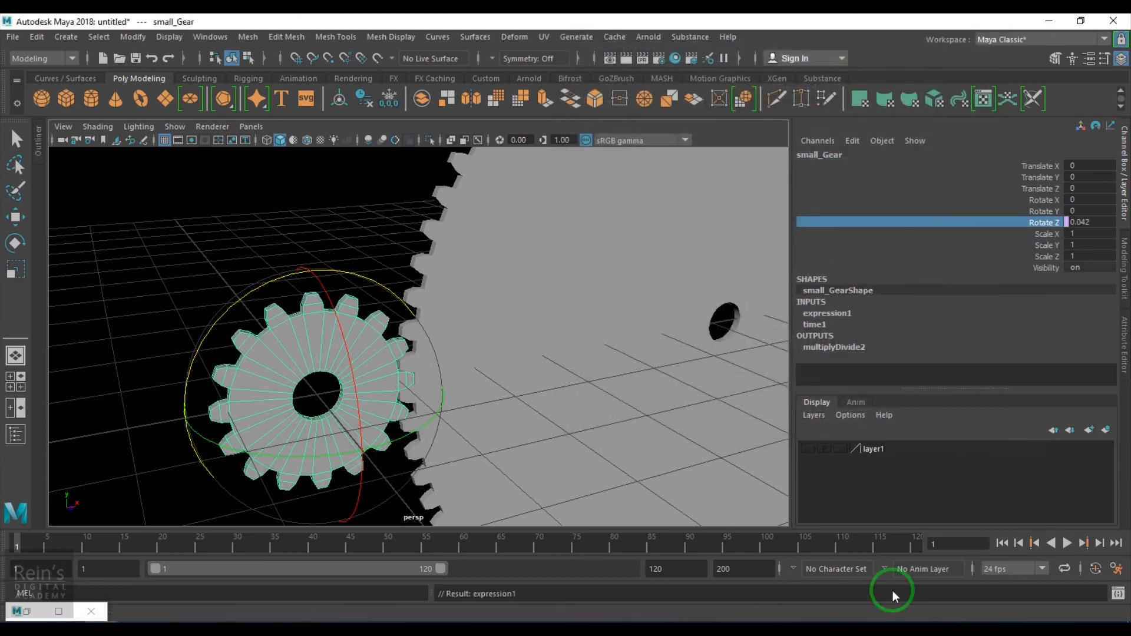
- Set the animation's end time to 1500 and play back the gears' rotation
left_click(1068, 544)
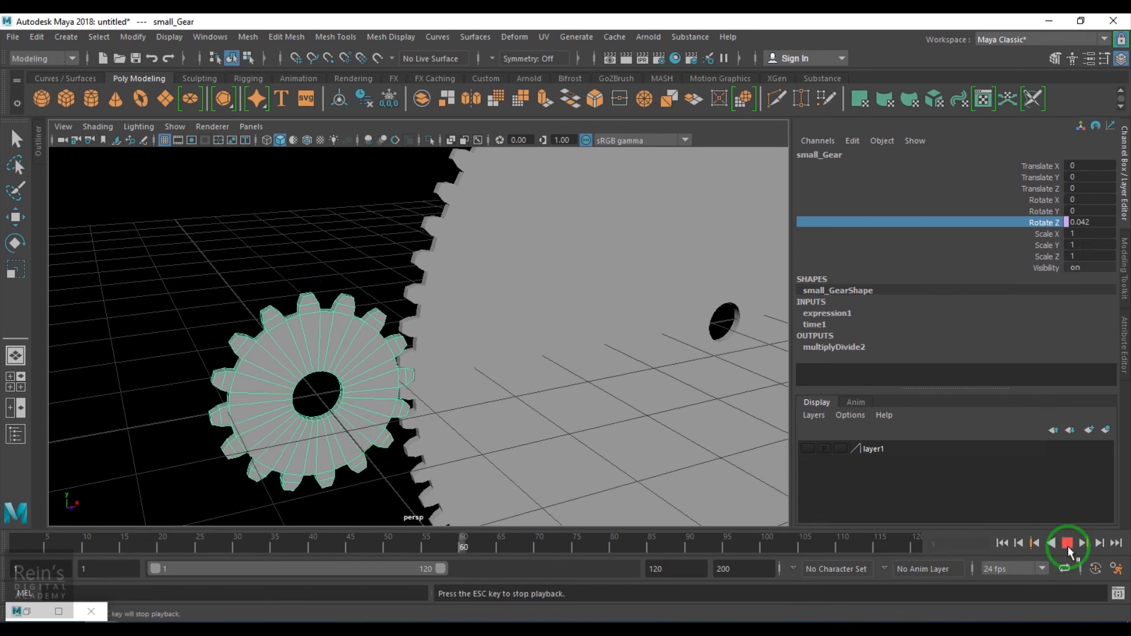
left_click(676, 569)
type("1500")
key("Return")
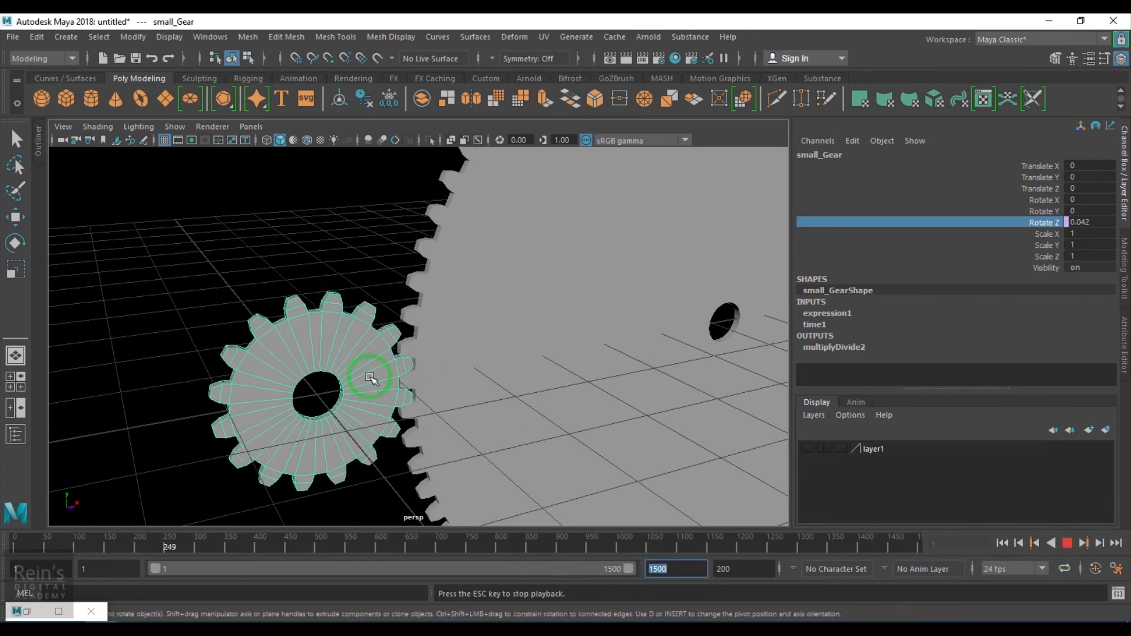
scroll(391, 373, "down", 5)
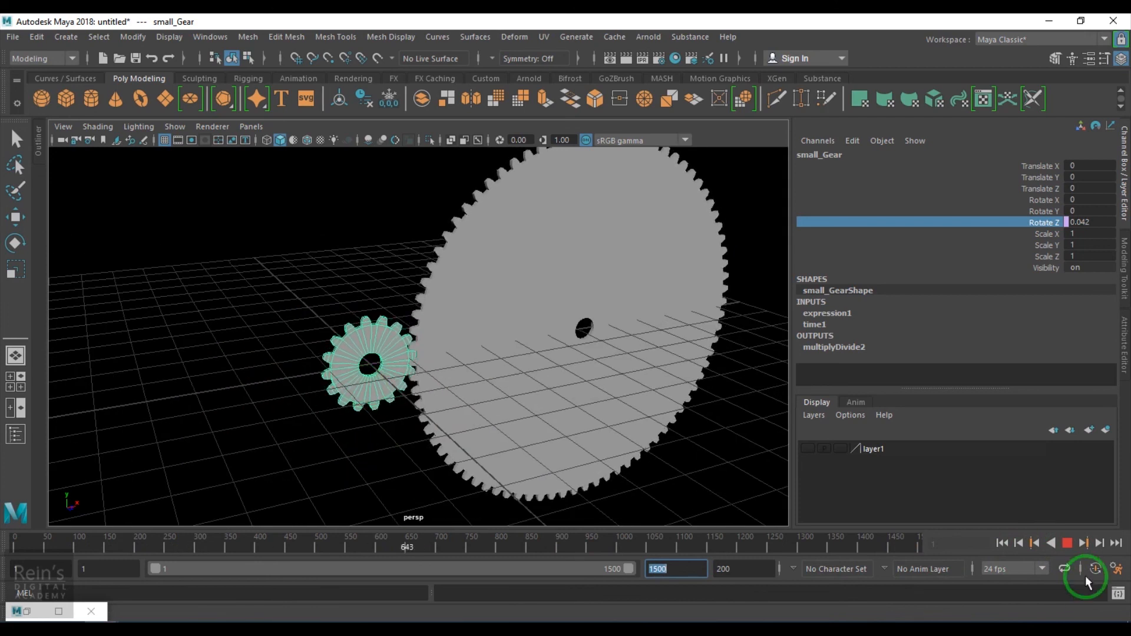
left_click(1066, 543)
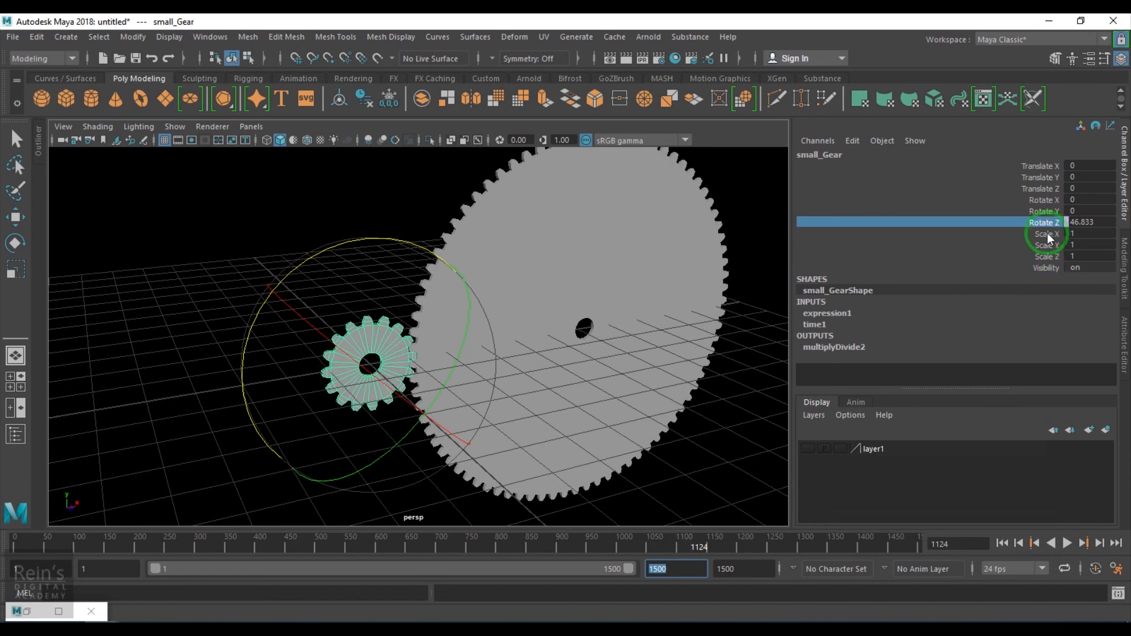
- Edit the small gear's expression to small_Gear.rotateZ=time*5
left_click(867, 151)
left_click(846, 222)
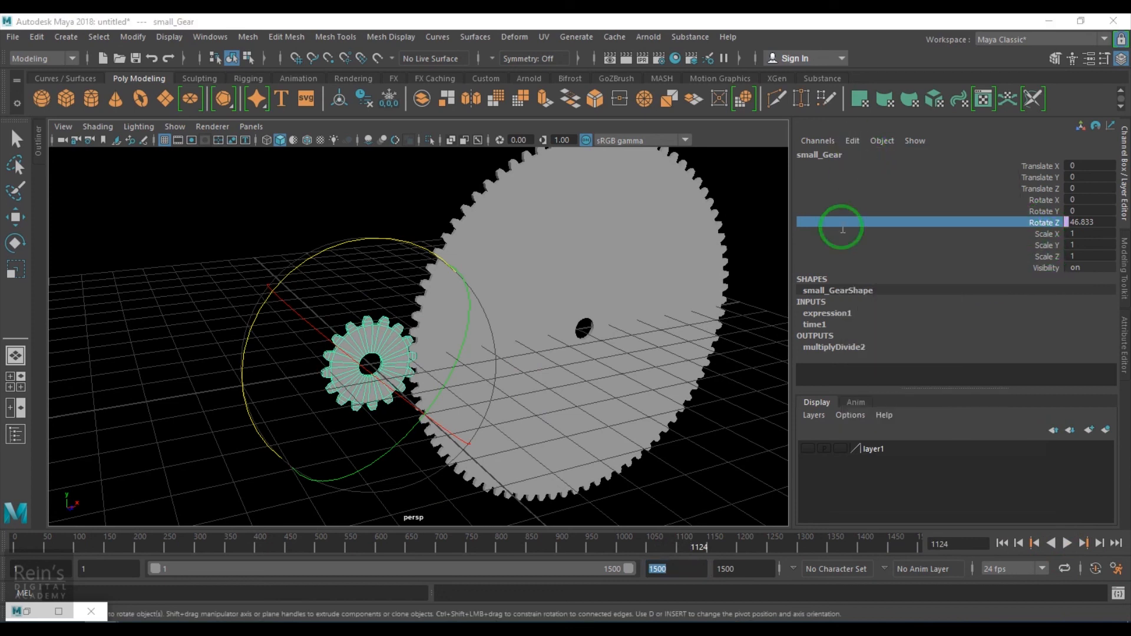
left_click(761, 366)
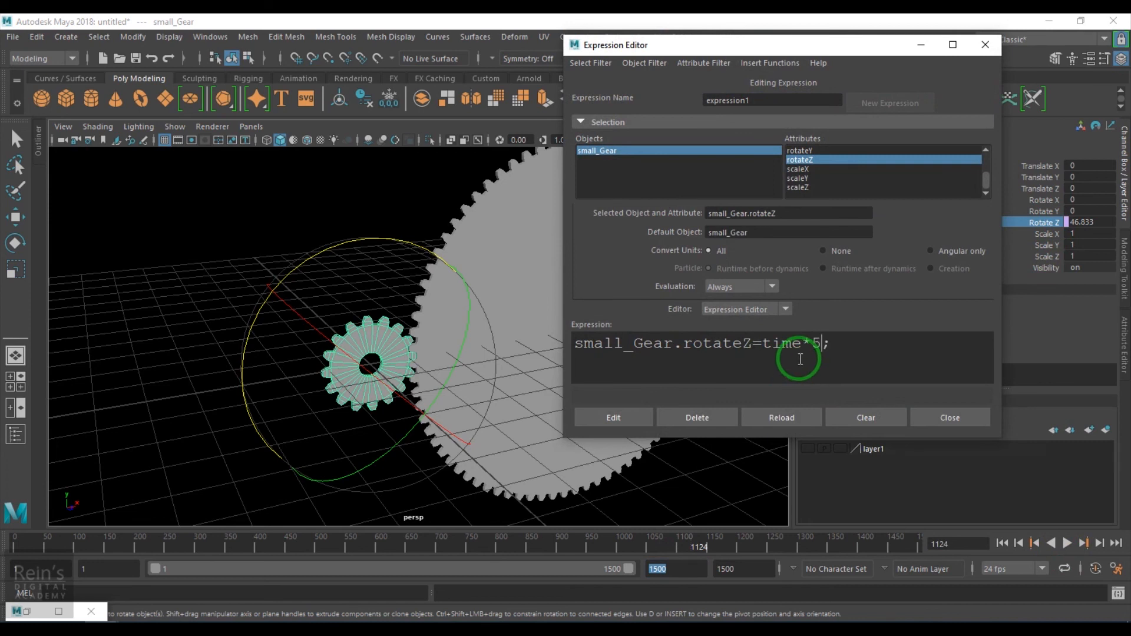
left_click(626, 420)
left_click(917, 422)
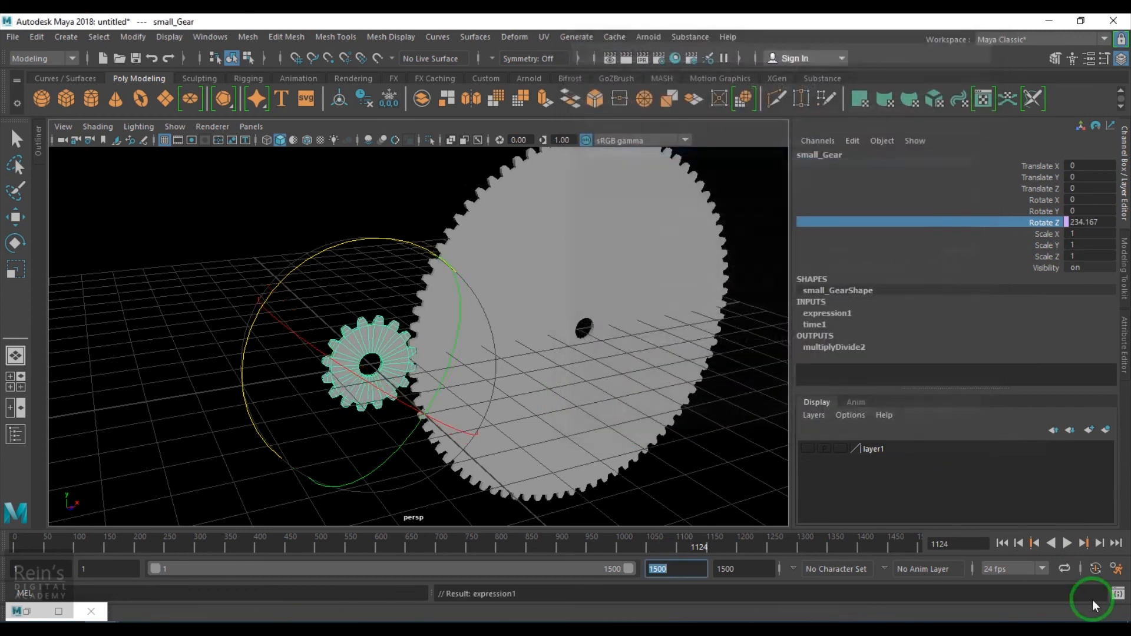
- Rewind to the start and play back the animation to check the faster gear rotation
left_click(1005, 543)
left_click(1068, 545)
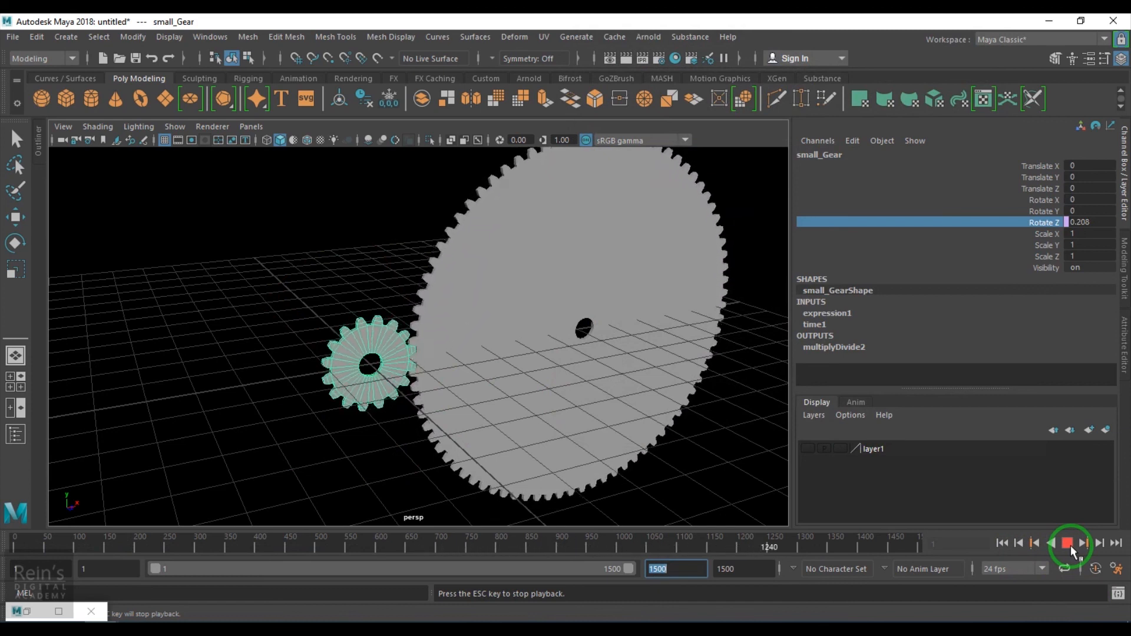
left_click(1068, 544)
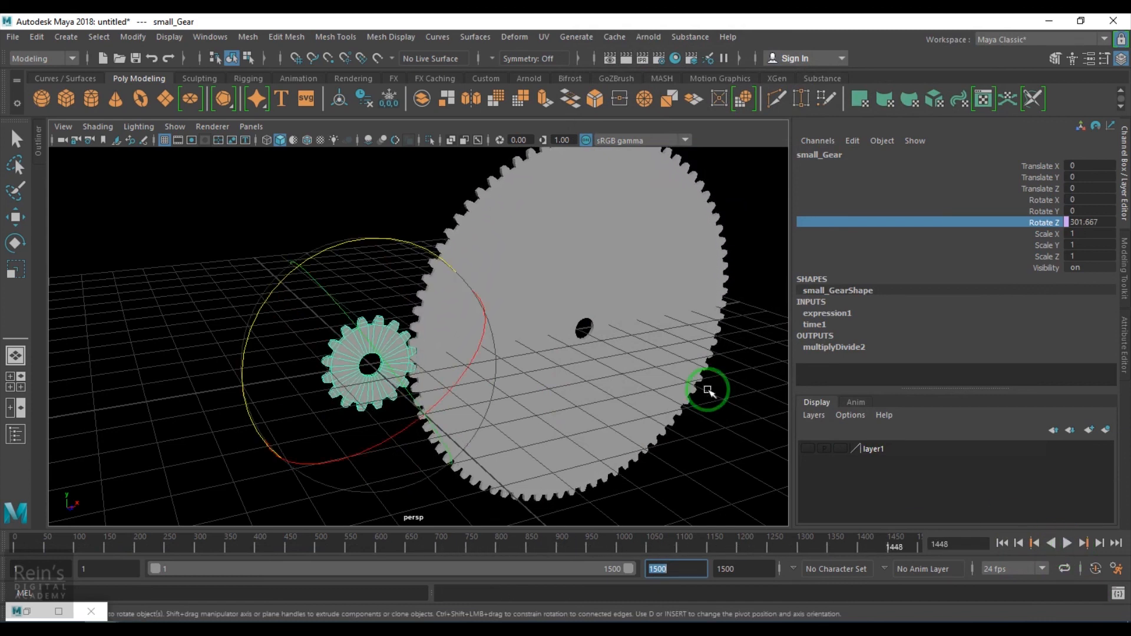